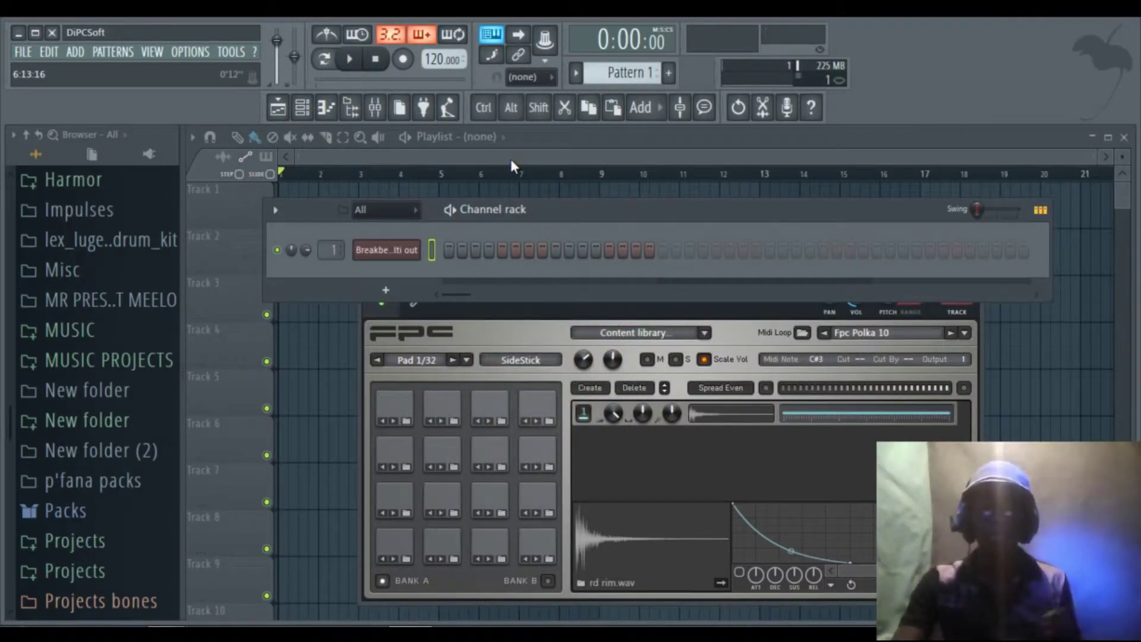
Step: Close the Channel rack and FPC windows and load the recent project young inner.flp
key(F12)
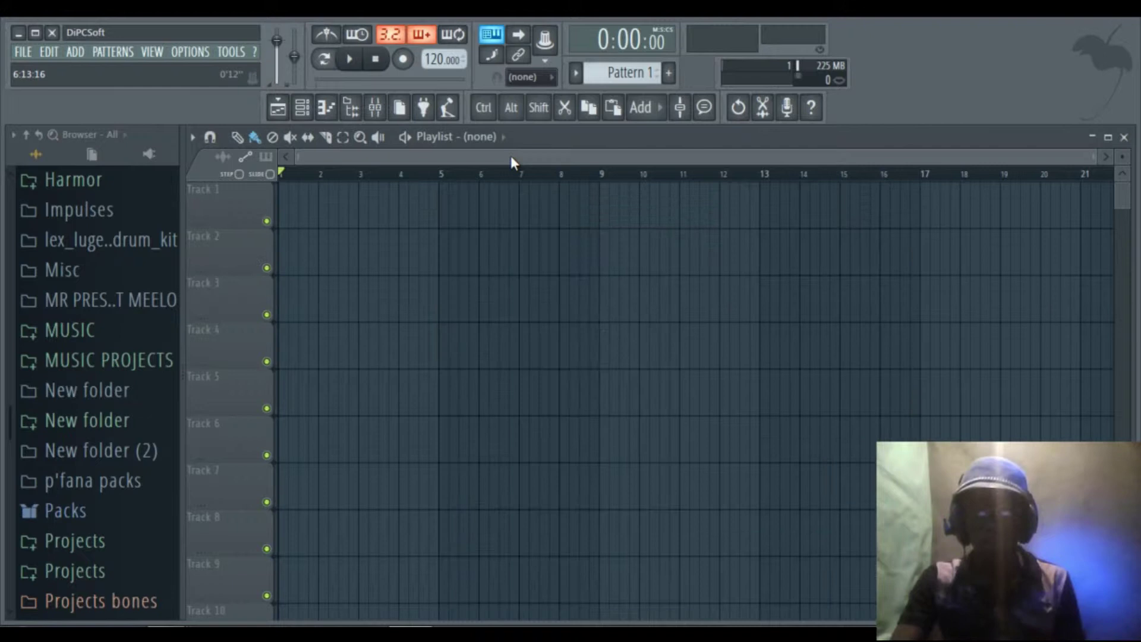
click(24, 52)
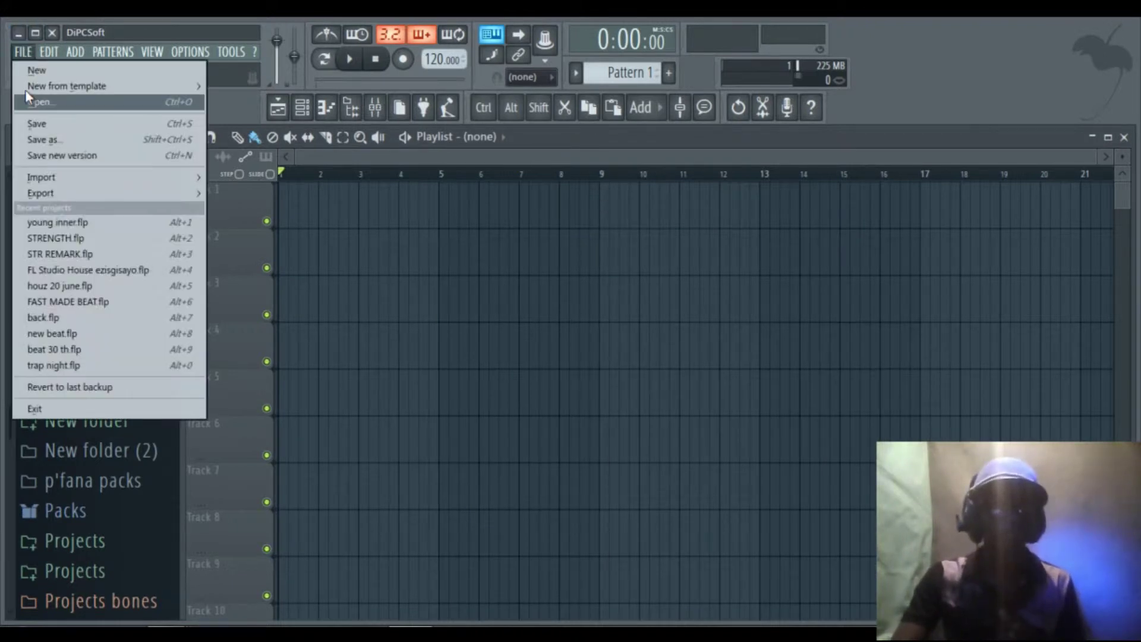
click(106, 230)
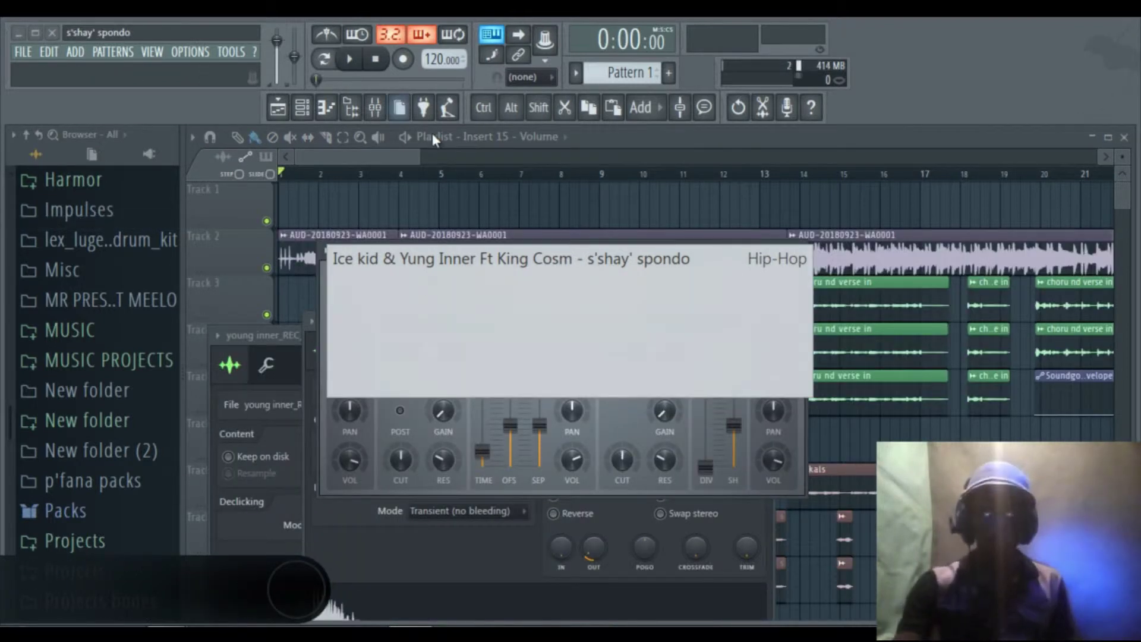
Step: Bring the playlist to the front and scroll through its tracks to survey the clips
click(386, 154)
scroll(408, 178, down, 8)
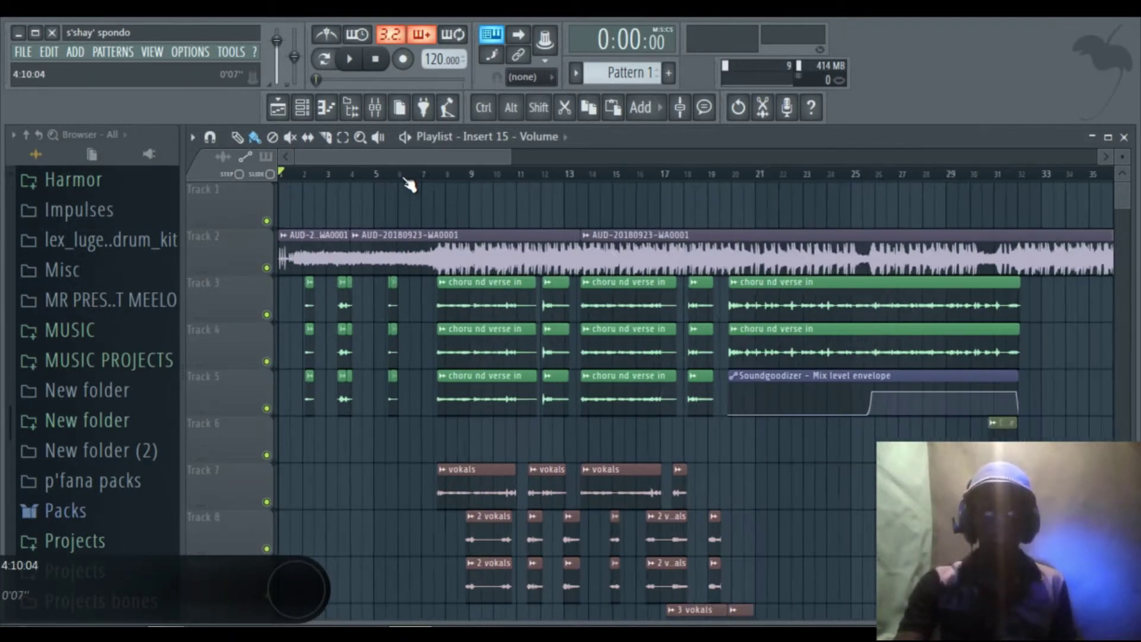
scroll(409, 186, down, 2)
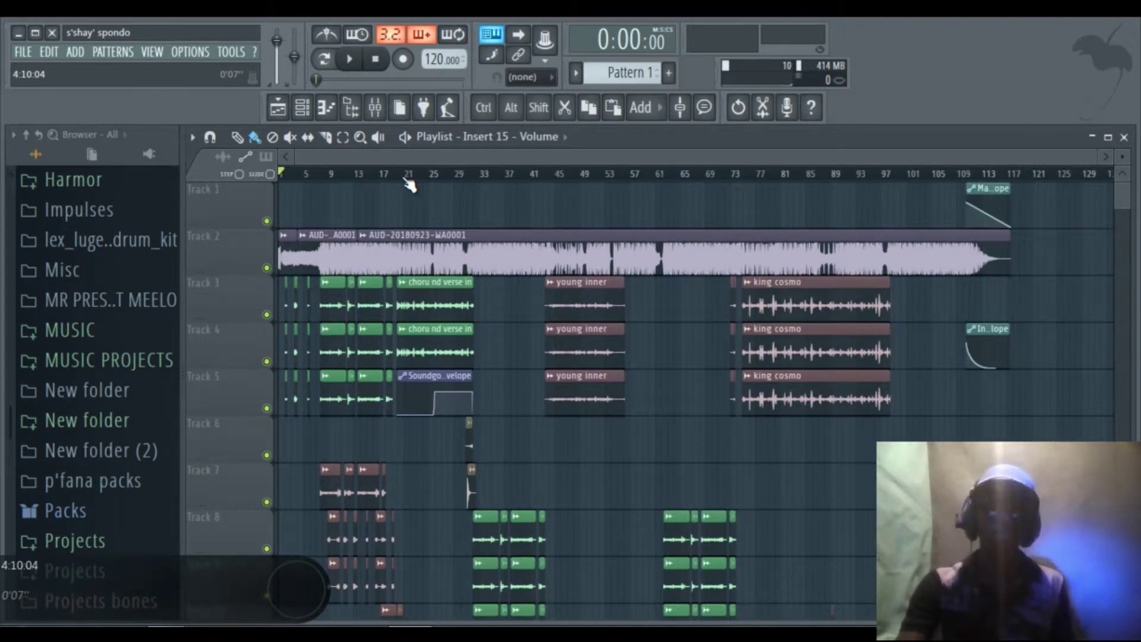
scroll(1121, 156, up, 2)
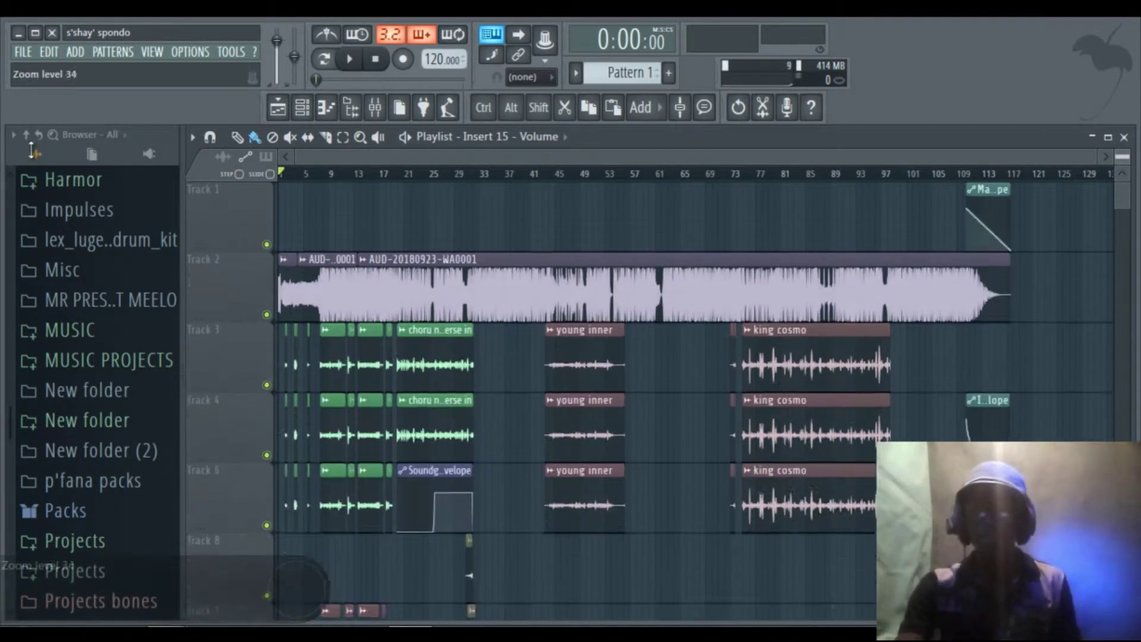
scroll(1099, 339, down, 5)
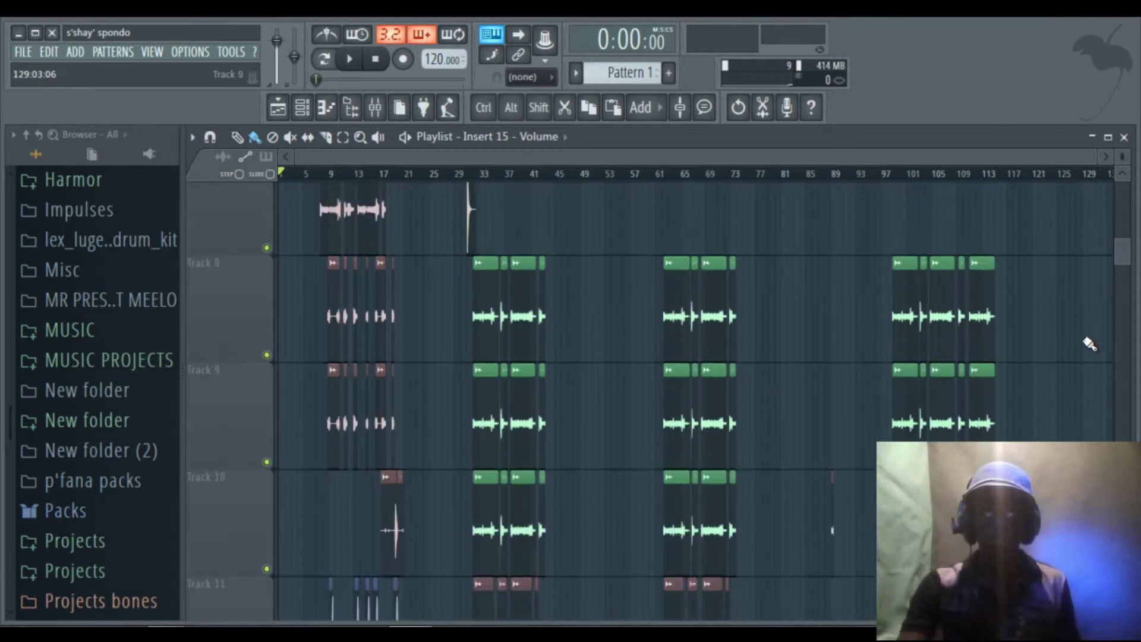
scroll(1084, 341, down, 4)
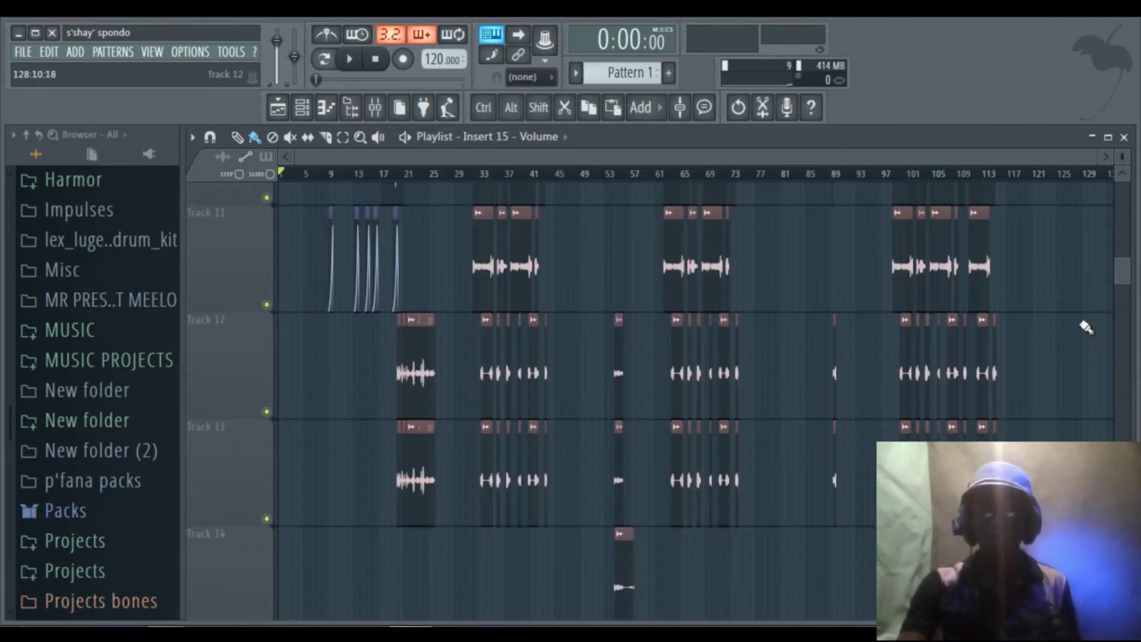
scroll(1085, 327, up, 4)
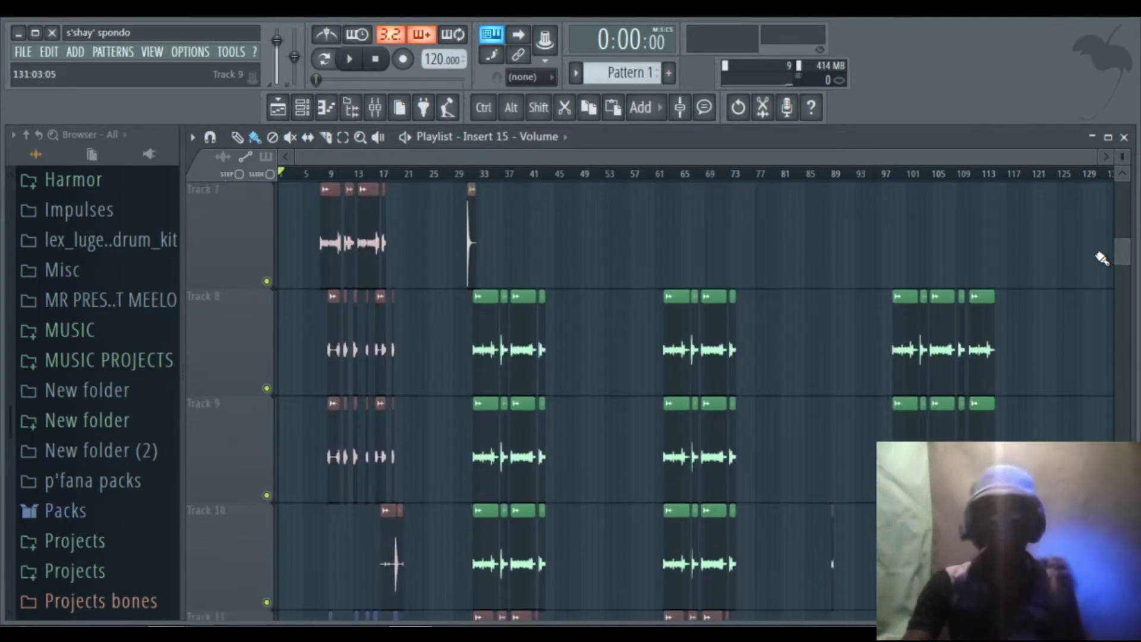
scroll(46, 361, up, 10)
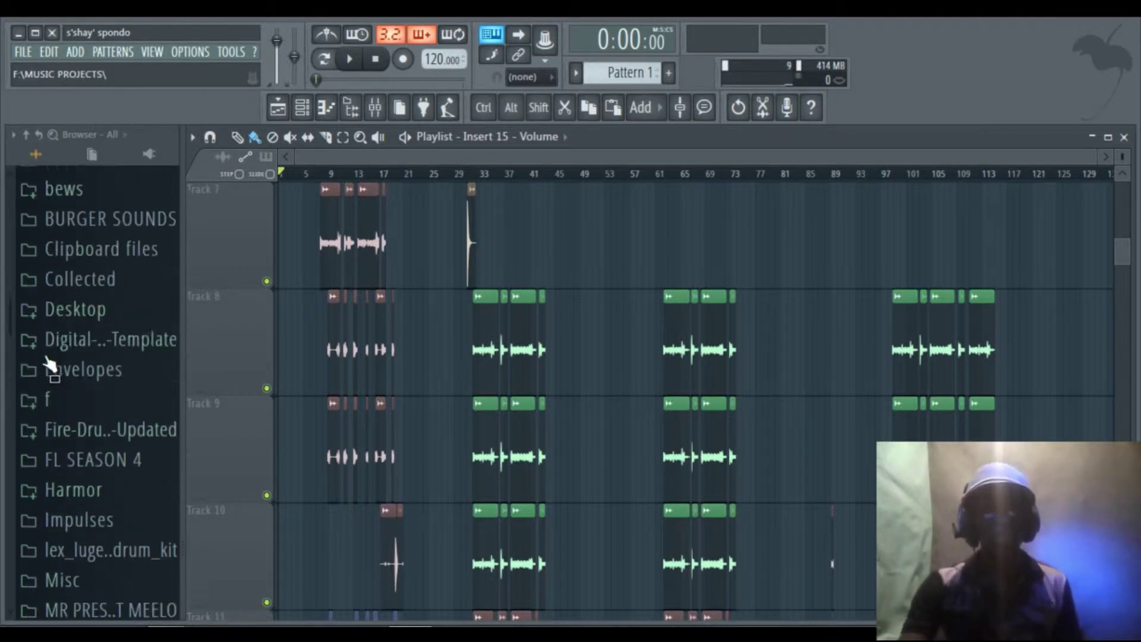
scroll(46, 356, up, 2)
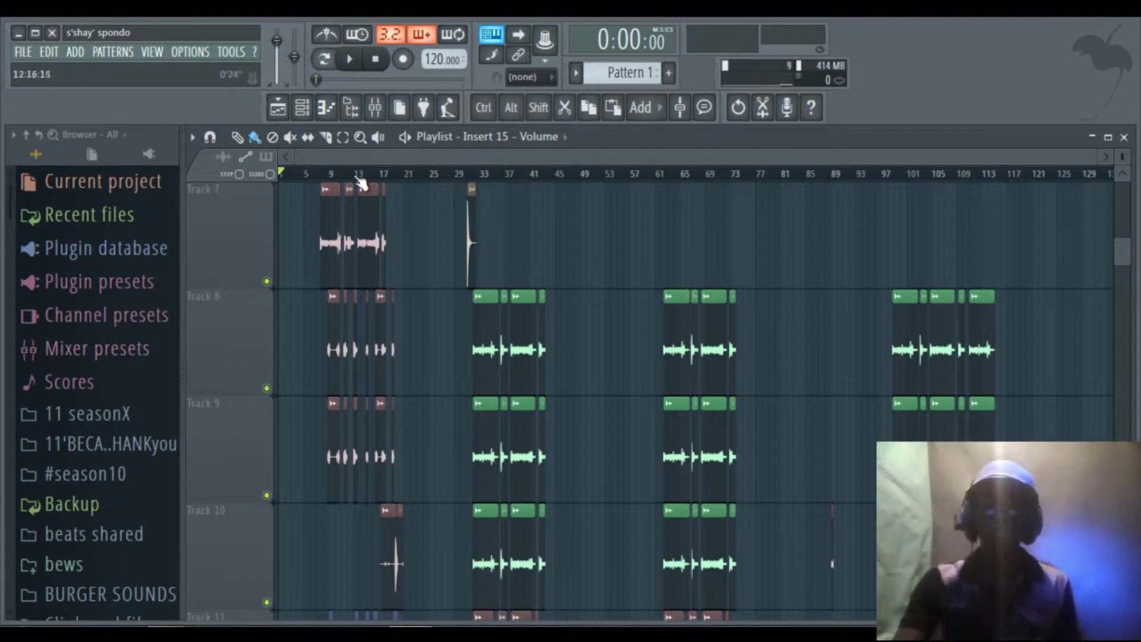
scroll(356, 178, up, 3)
scroll(359, 183, up, 3)
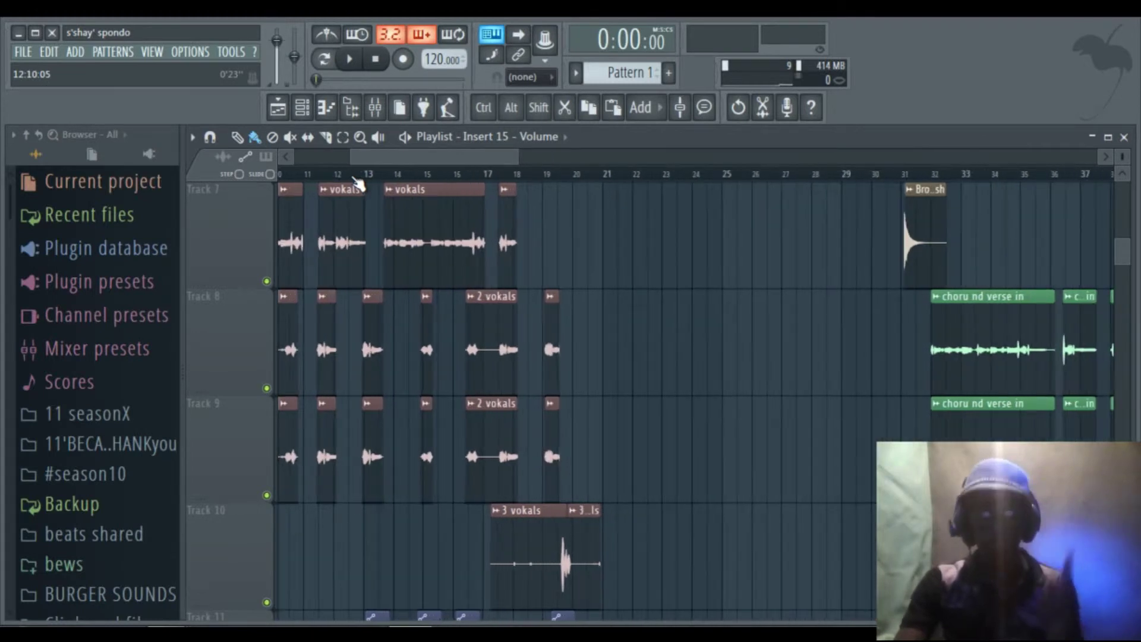
scroll(418, 185, up, 2)
scroll(420, 185, down, 6)
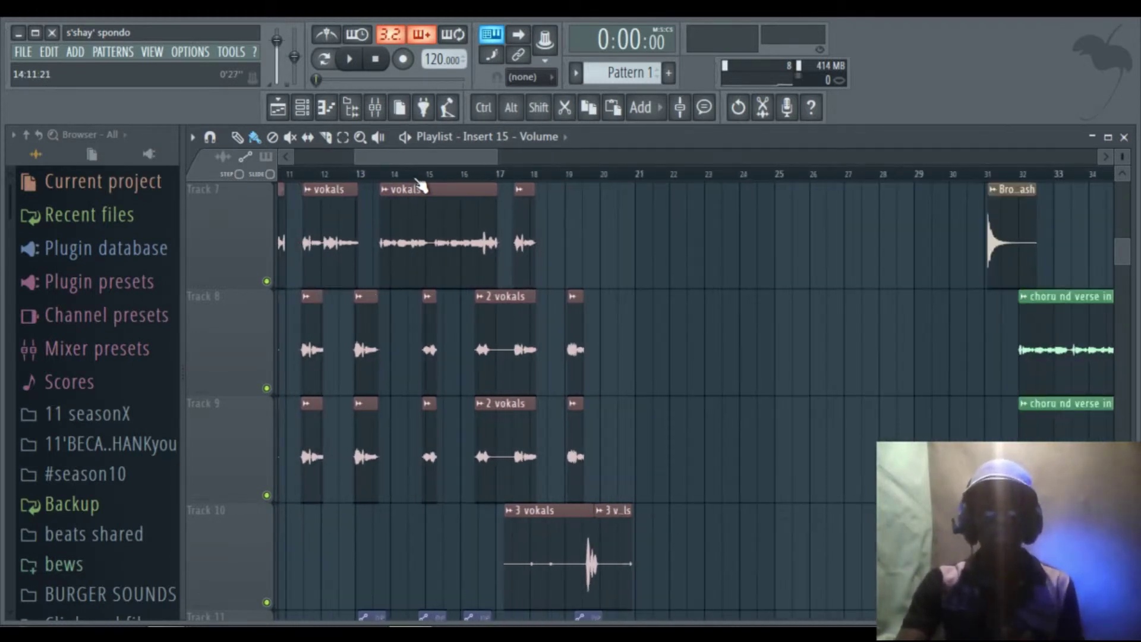
scroll(428, 187, down, 1)
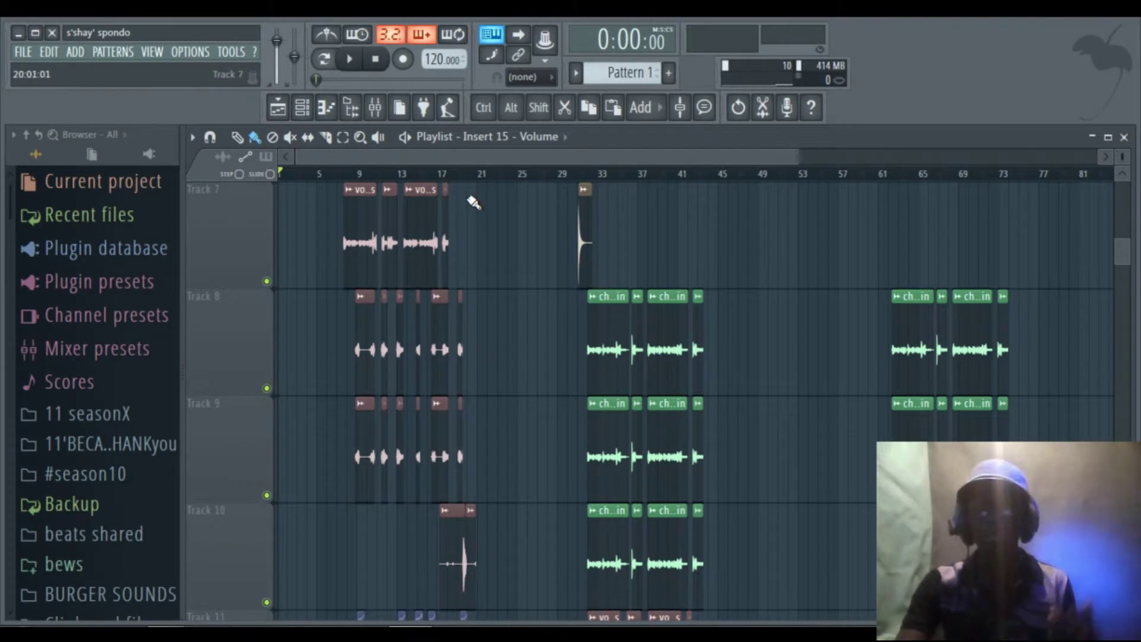
scroll(471, 198, down, 2)
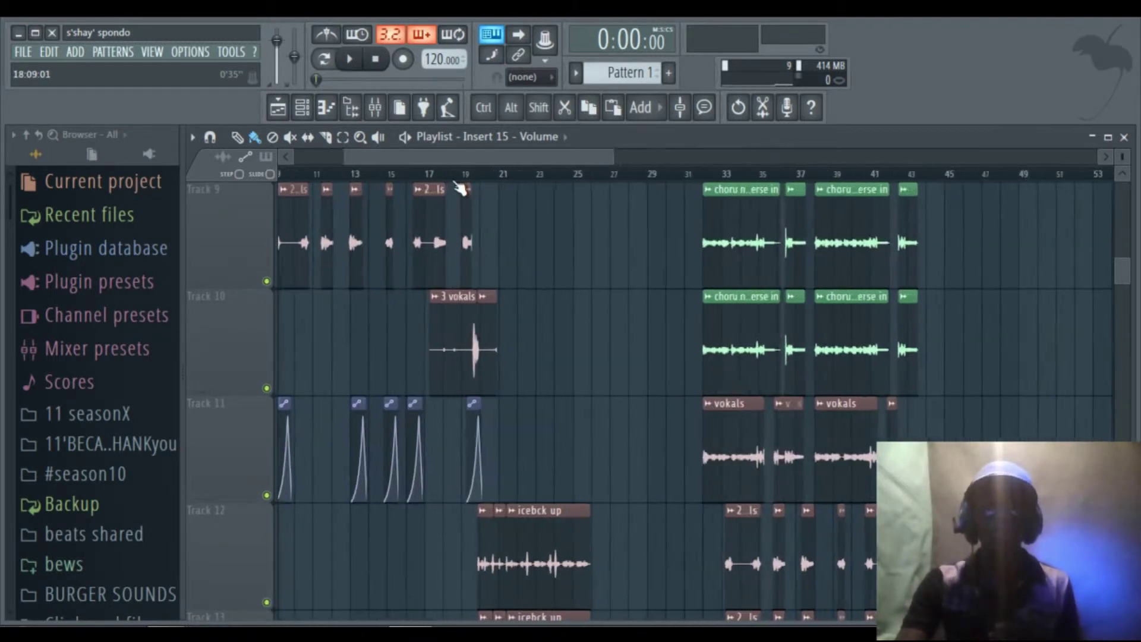
Step: Delete the Track 10 clip near bar 17 and the chorus clips at bars 33–43 on Tracks 9–10
right_click(458, 316)
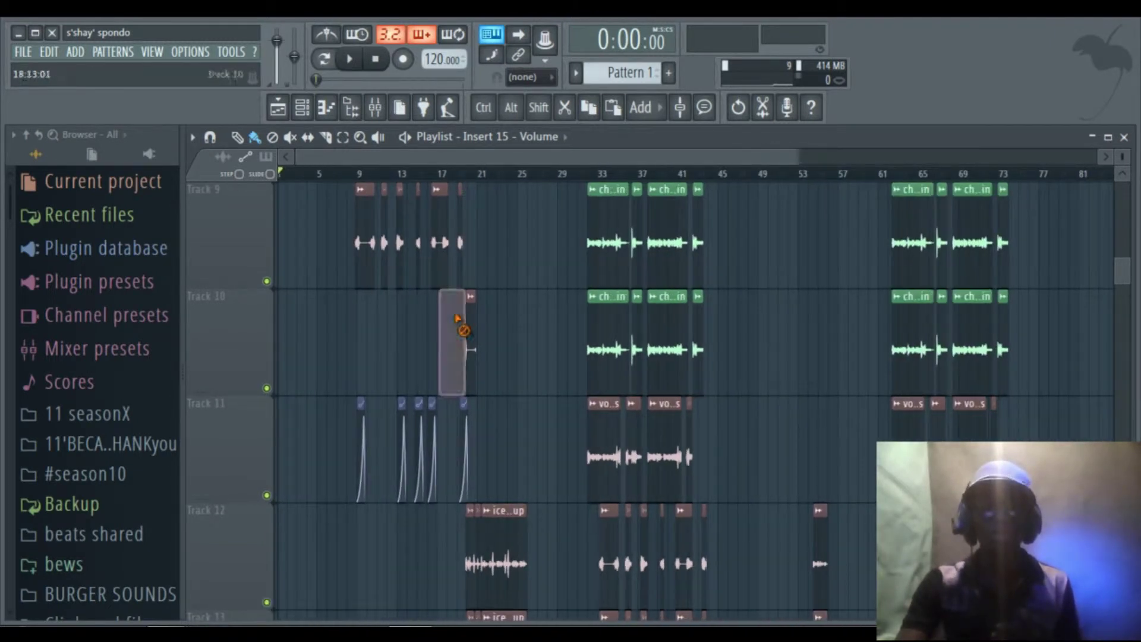
click(472, 297)
click(671, 259)
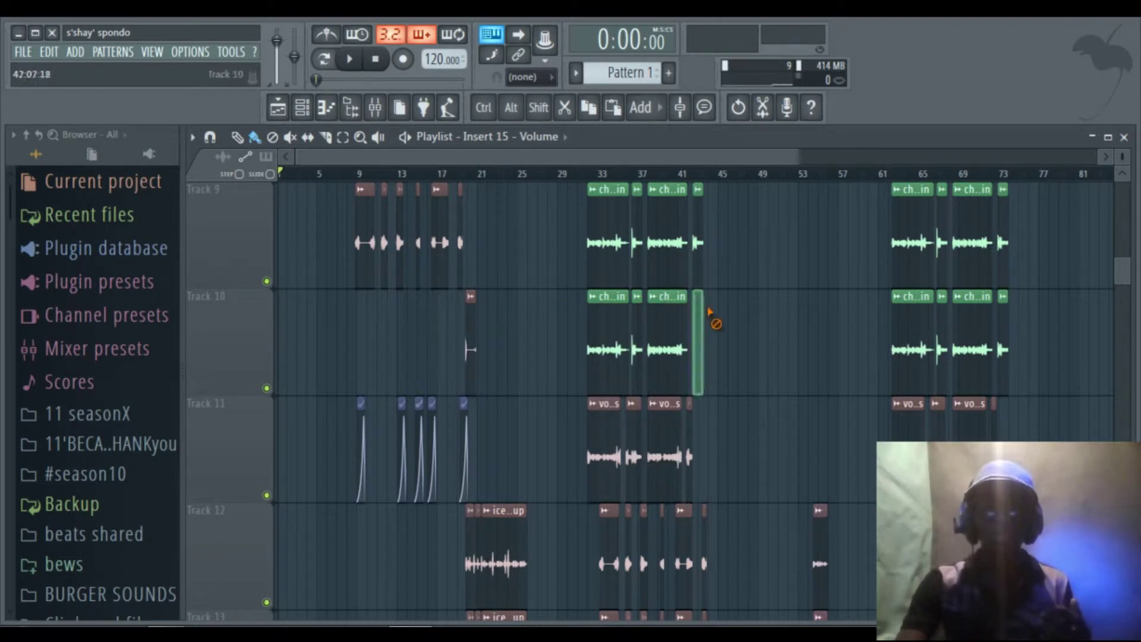
right_click(662, 313)
right_click(678, 275)
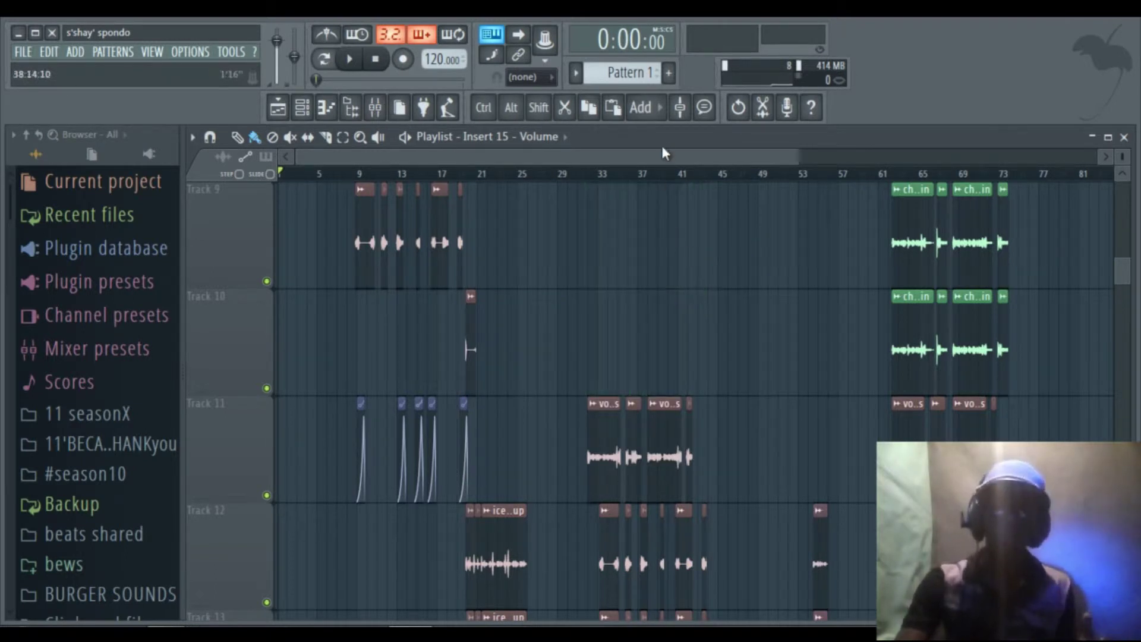
Step: Scroll the playlist, then open the Playlist clip source dropdown listing every clip source
drag(665, 155, 811, 156)
scroll(758, 187, up, 4)
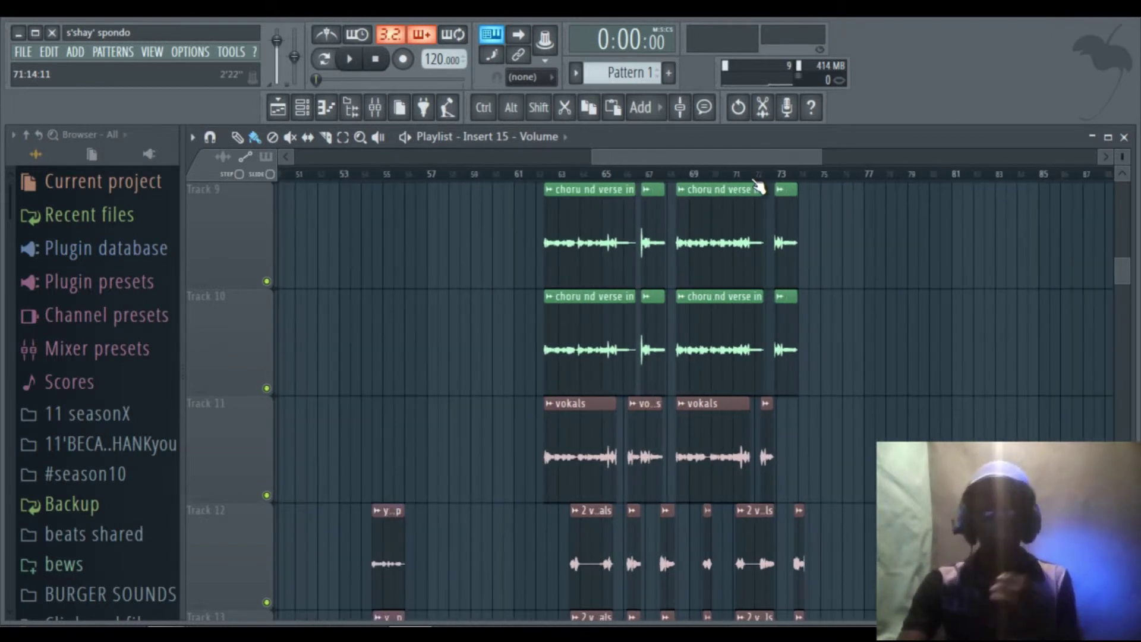
scroll(759, 187, down, 5)
scroll(759, 186, down, 2)
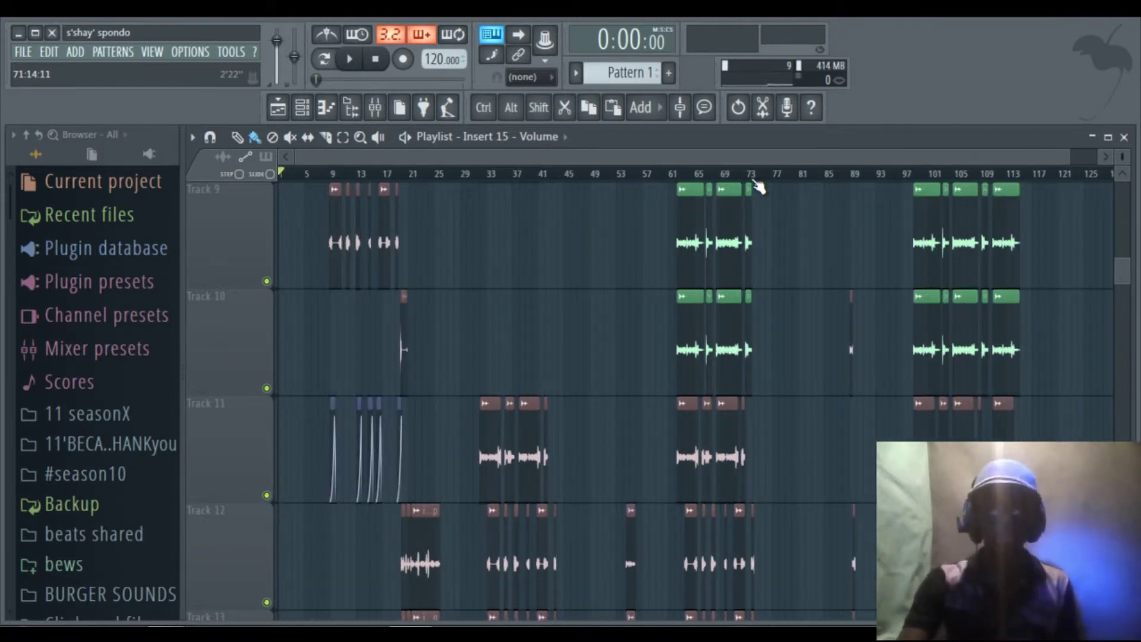
scroll(570, 265, down, 3)
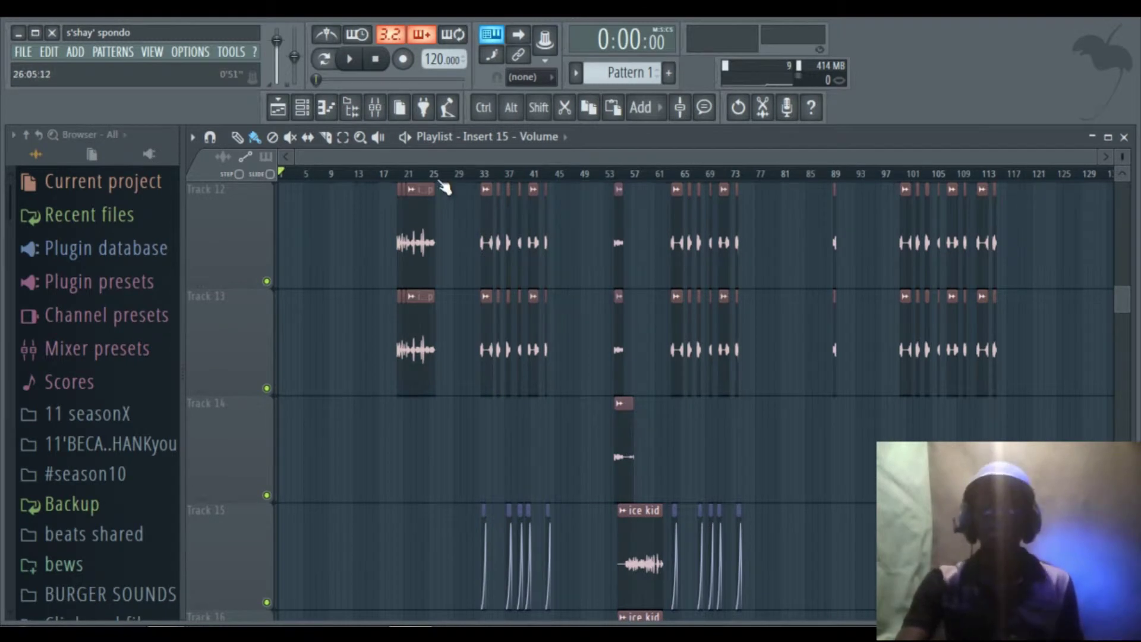
click(543, 137)
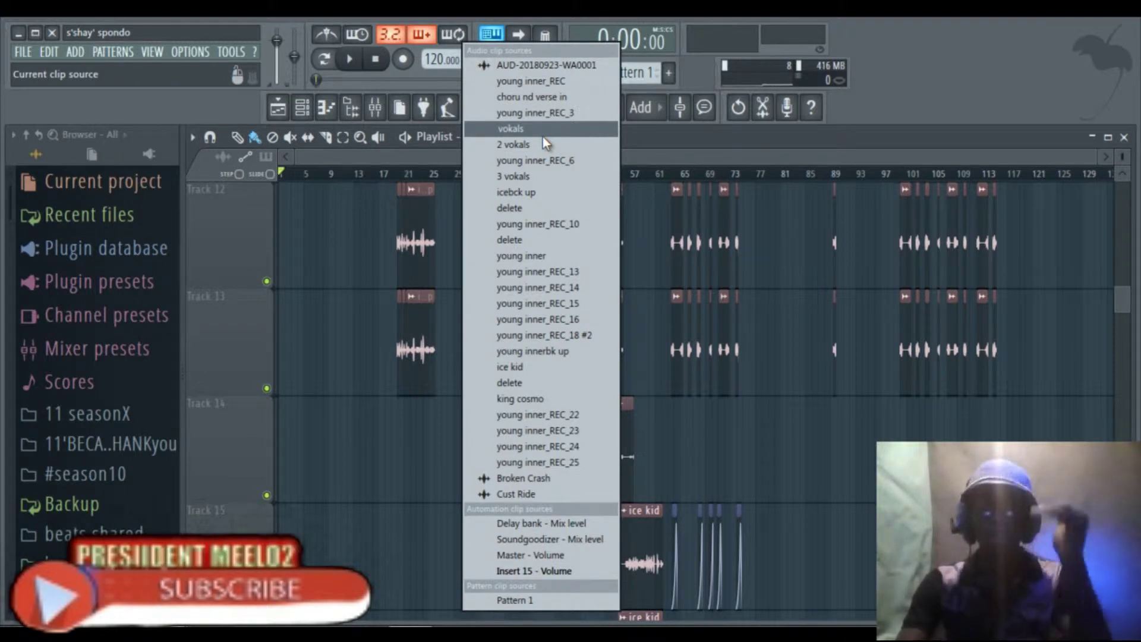
Step: Dismiss the clip source dropdown, leaving Insert 15 - Volume as the current source
click(652, 138)
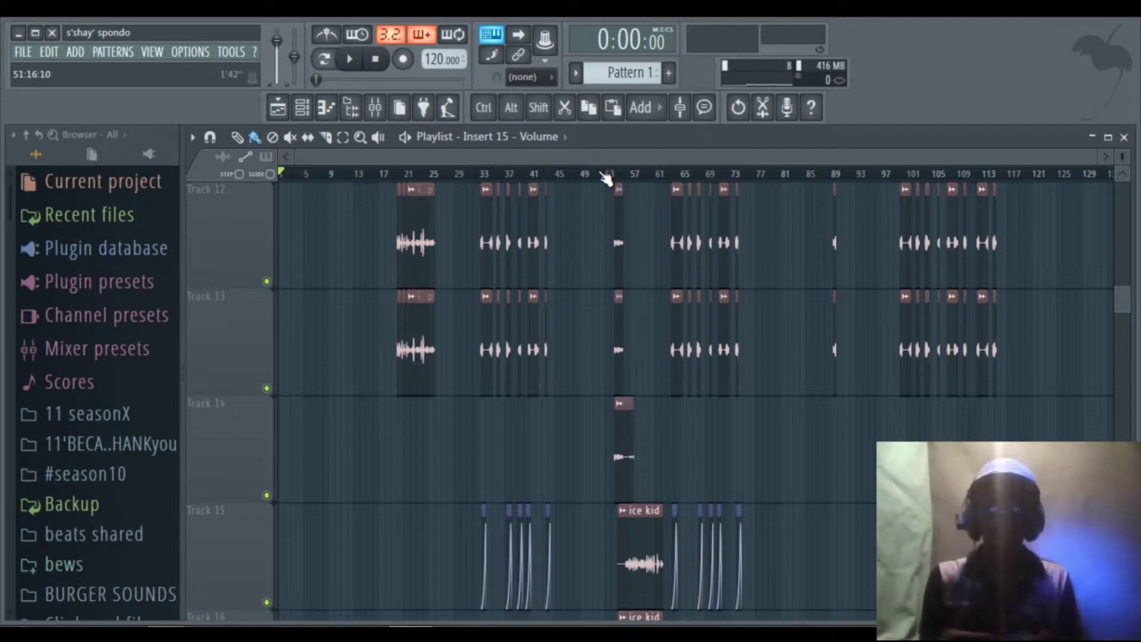
Step: Set the playlist snapping to Line
click(523, 77)
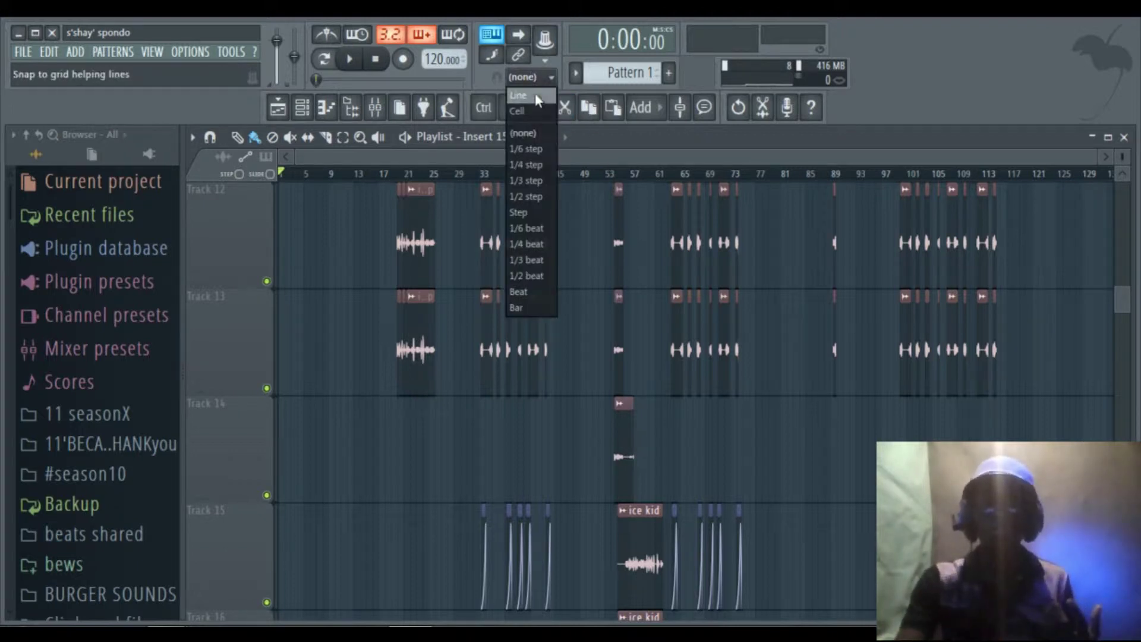
click(523, 115)
scroll(631, 183, up, 5)
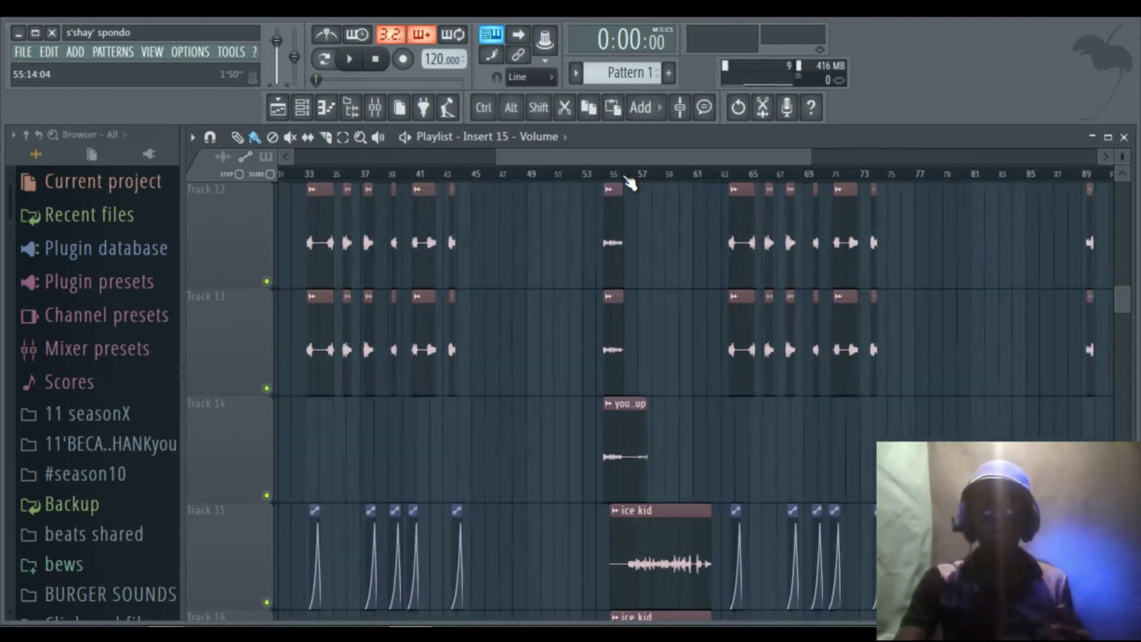
Step: Shrink the track rows to half height and scroll down to the delete clips on Tracks 20–21
drag(1121, 154, 1120, 171)
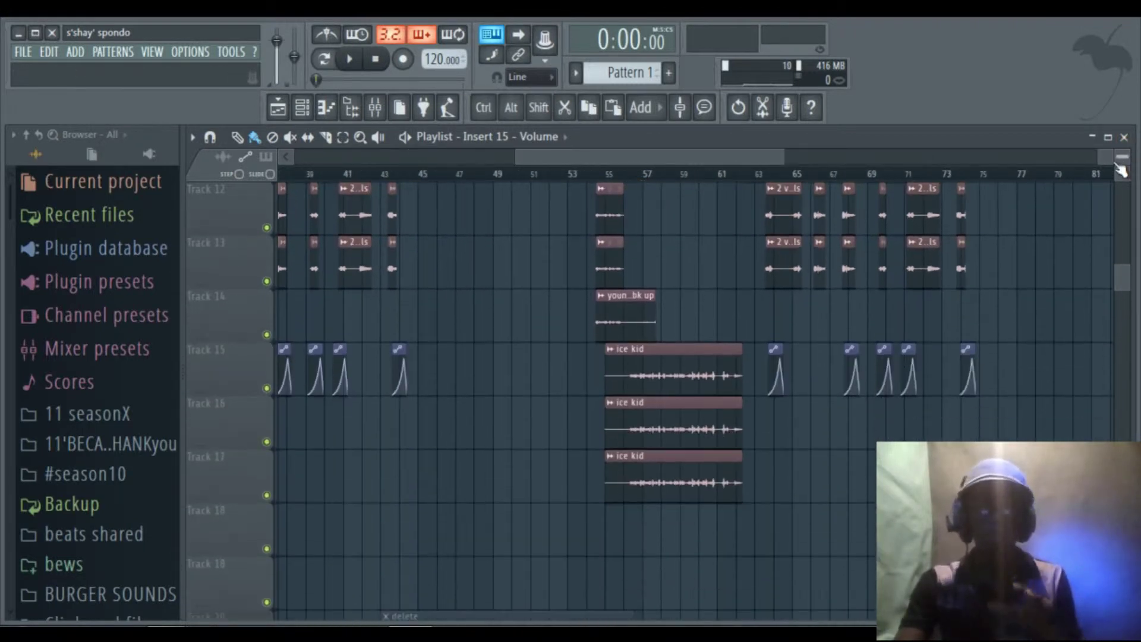
scroll(574, 182, down, 2)
scroll(573, 182, down, 3)
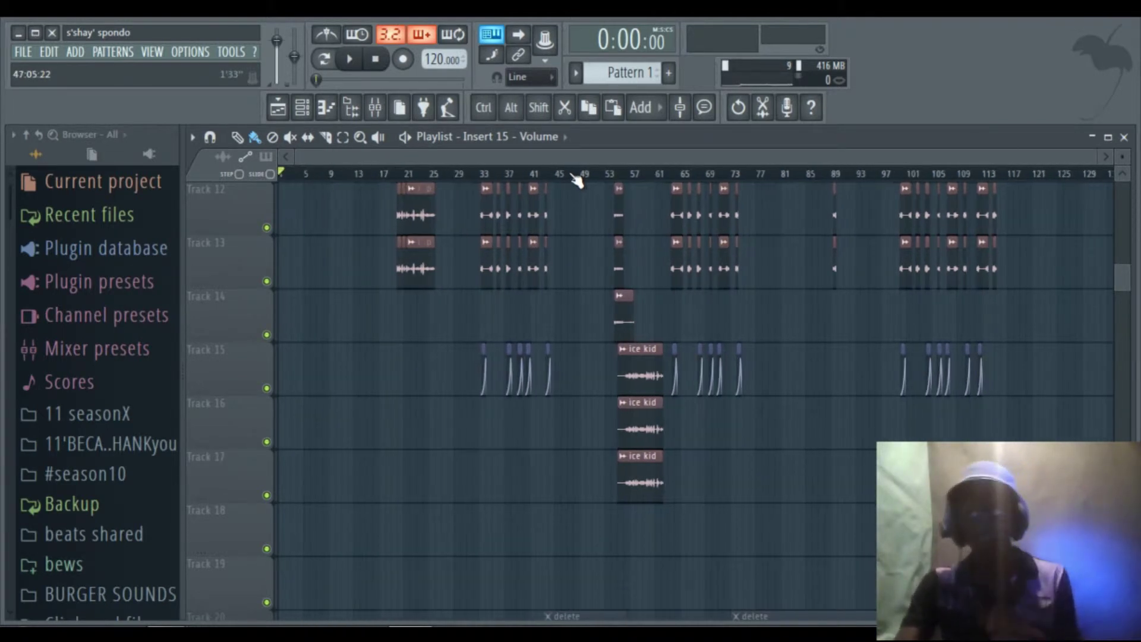
scroll(612, 260, down, 1)
scroll(612, 260, down, 5)
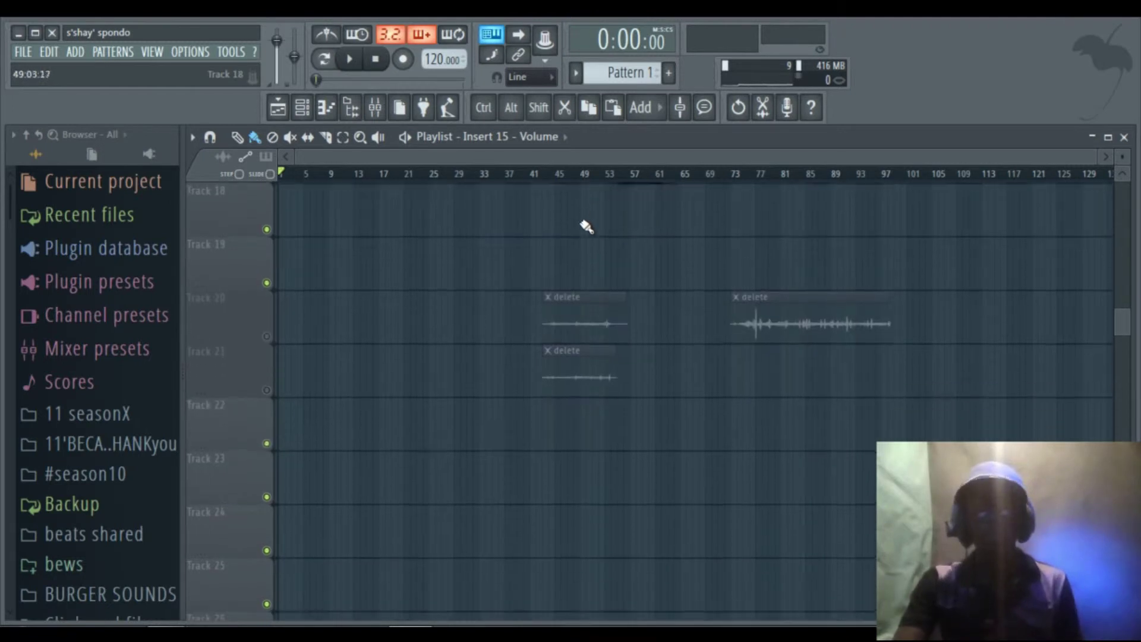
scroll(574, 190, up, 3)
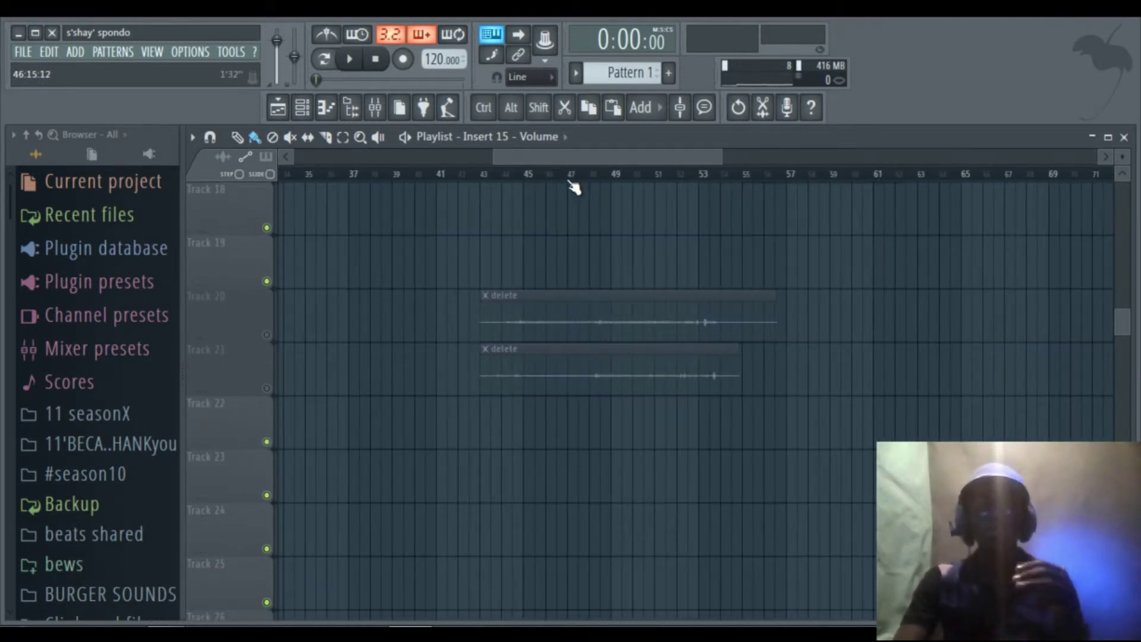
scroll(574, 189, up, 1)
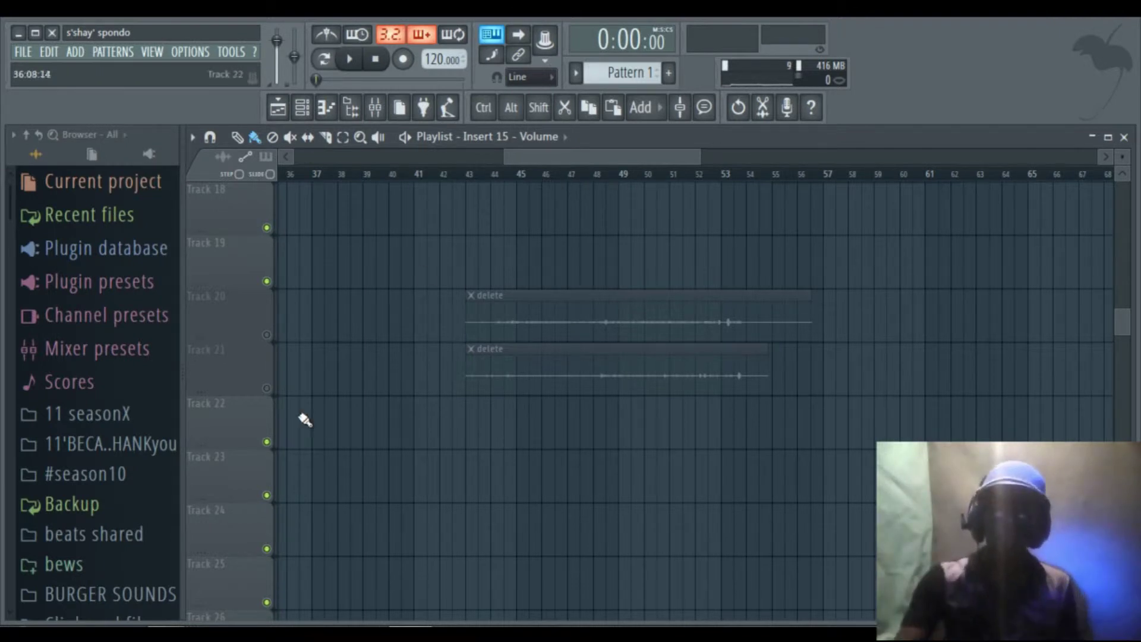
Step: Unmute and re-mute Track 20 twice to audition its delete clip
click(267, 335)
click(267, 335)
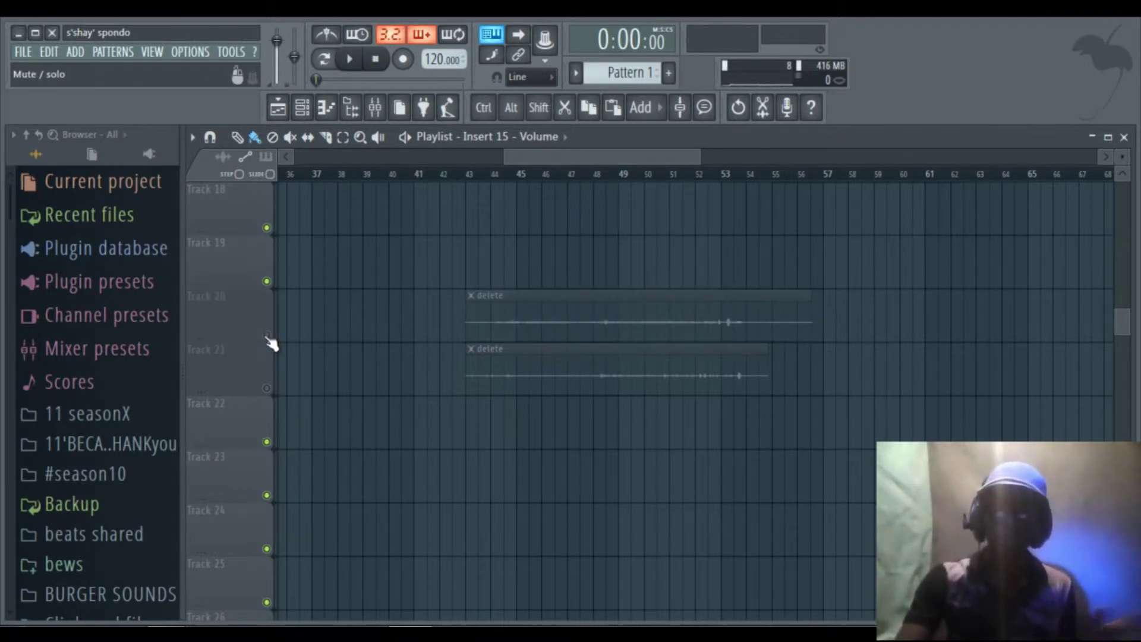
click(267, 335)
click(266, 335)
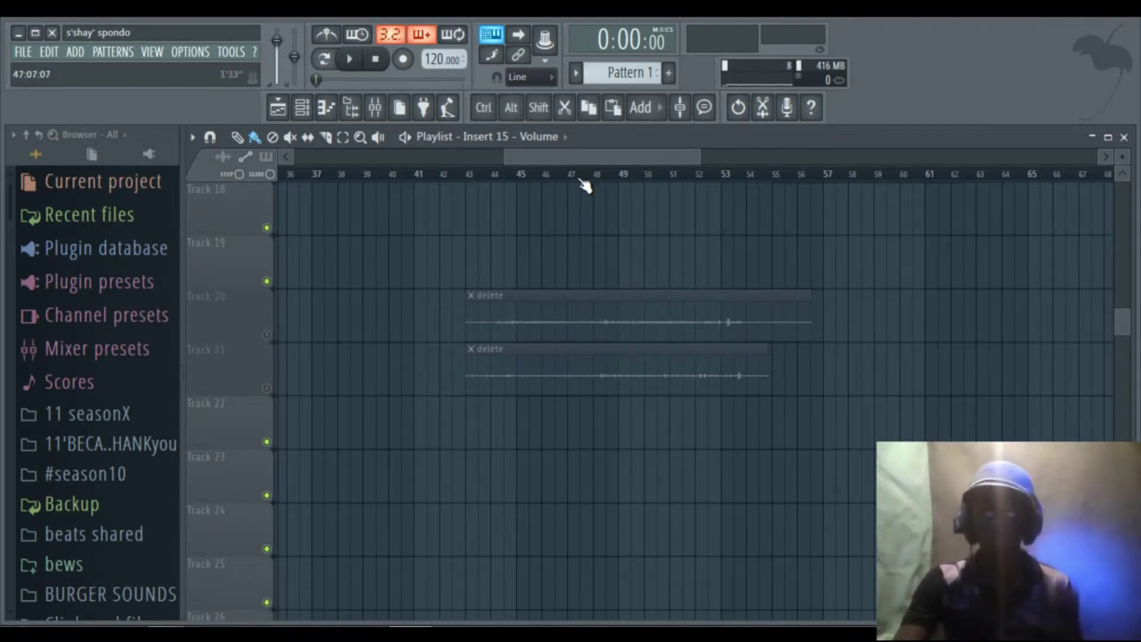
scroll(583, 185, down, 2)
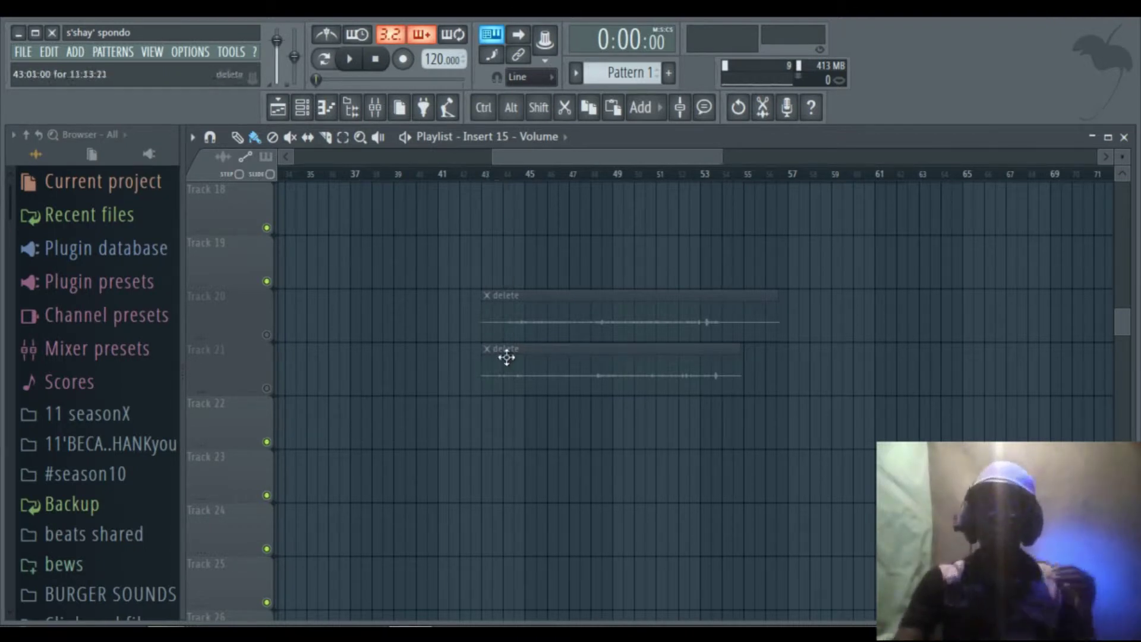
Step: Inspect the Track 20 delete clip's options without changes, then scroll to show all three delete clips
right_click(486, 299)
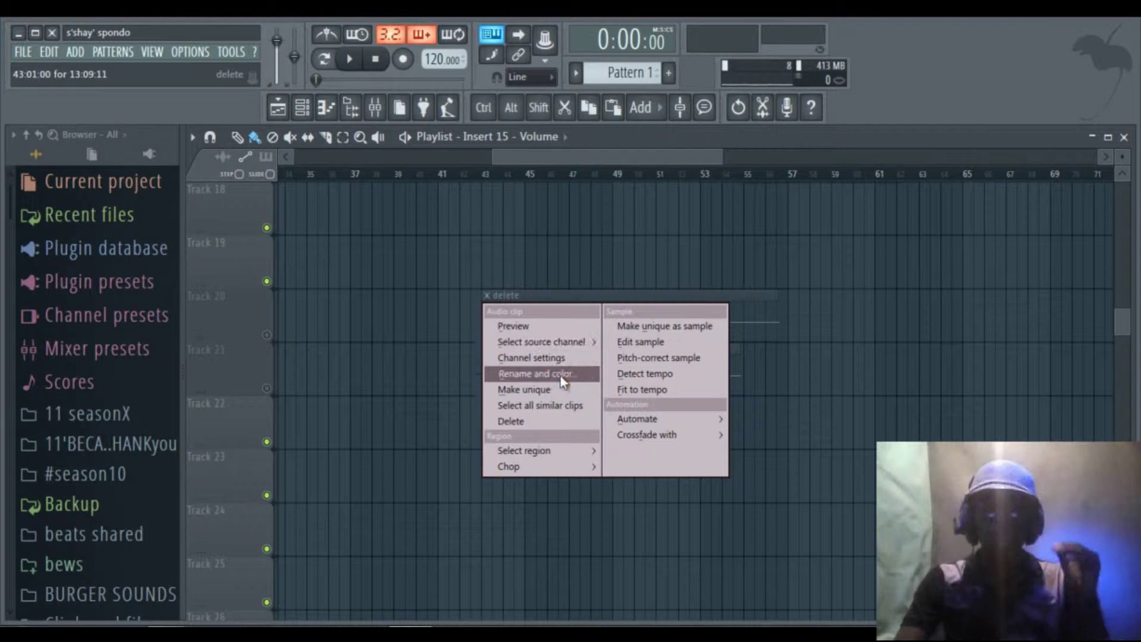
click(542, 156)
scroll(574, 178, down, 2)
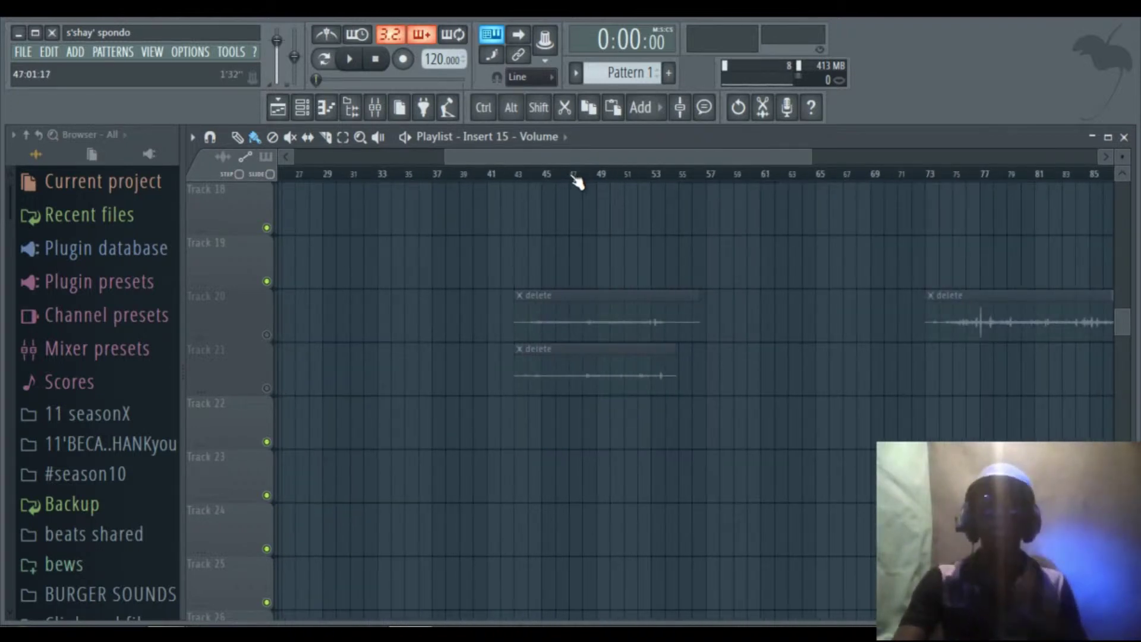
scroll(573, 179, up, 1)
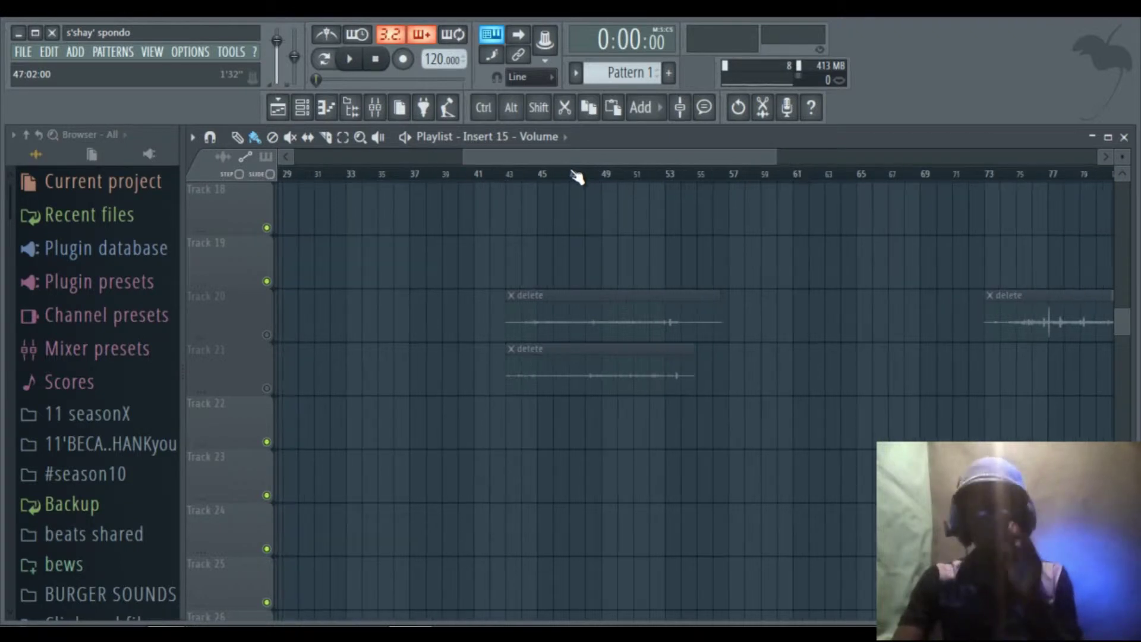
scroll(577, 177, up, 1)
scroll(576, 176, down, 3)
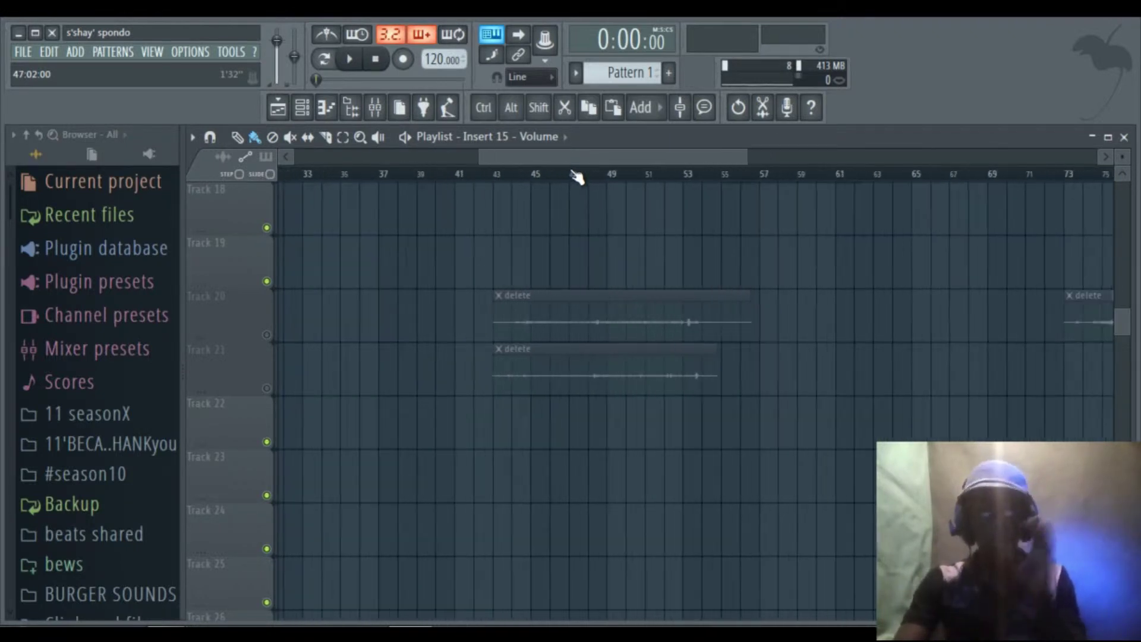
scroll(577, 177, down, 2)
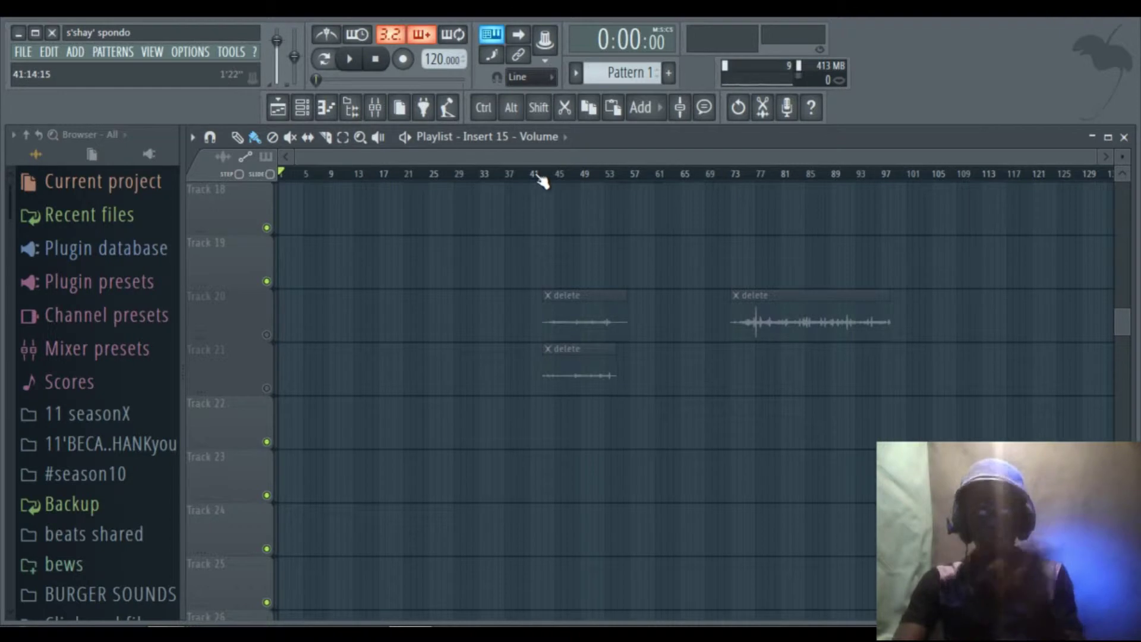
Step: Delete the later Track 20 clip, then erase the remaining delete clips on Tracks 20 and 21
right_click(841, 312)
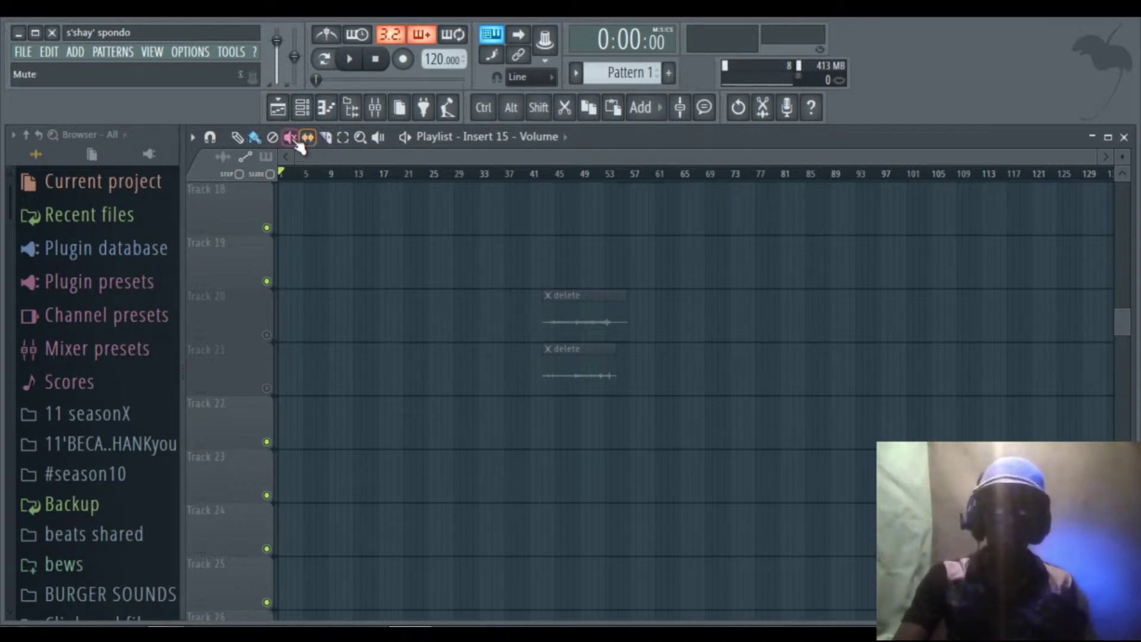
click(273, 137)
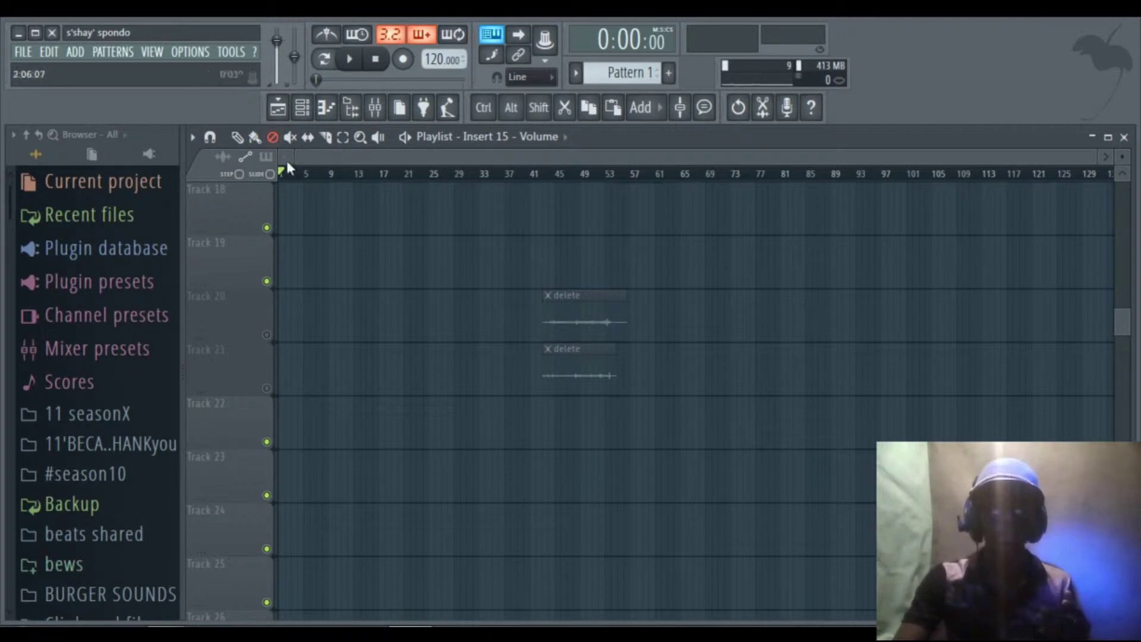
click(260, 141)
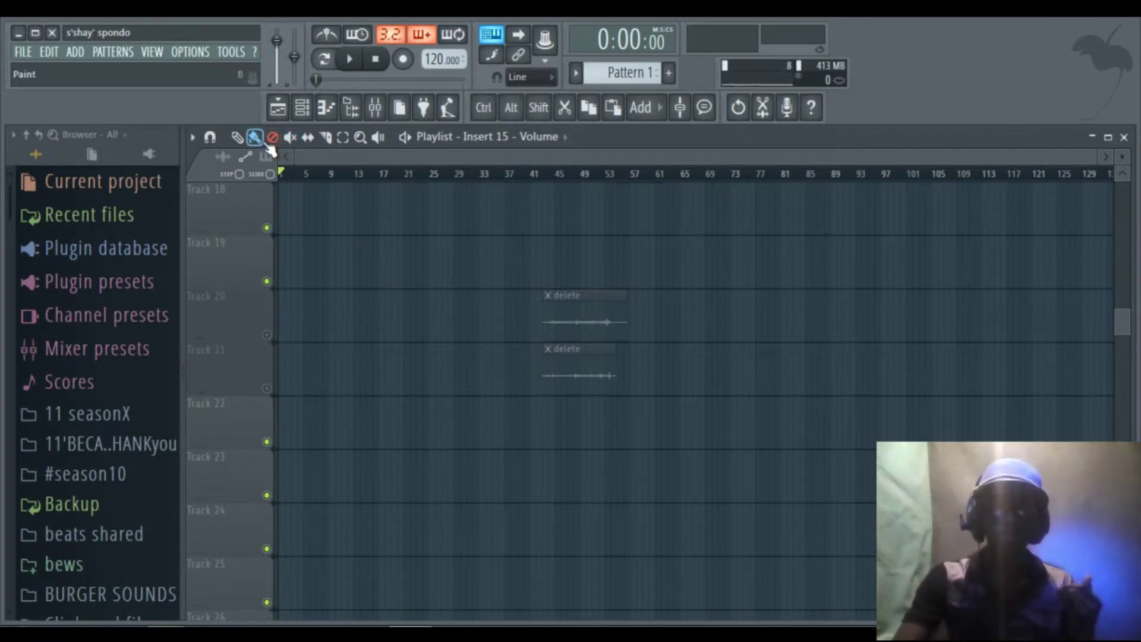
click(272, 137)
click(588, 315)
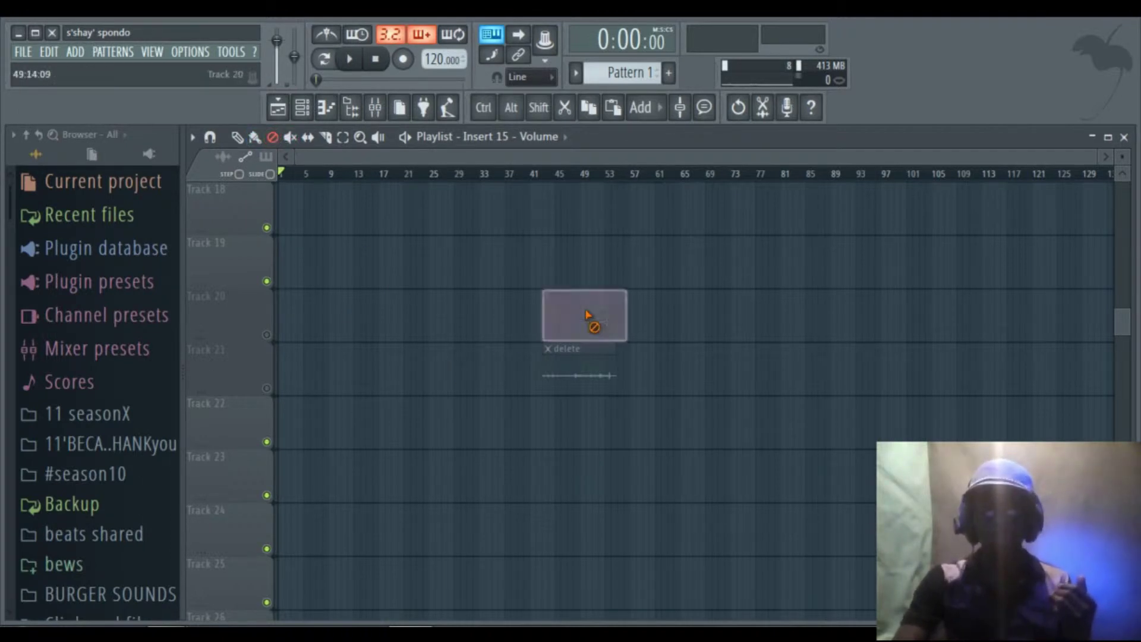
click(580, 359)
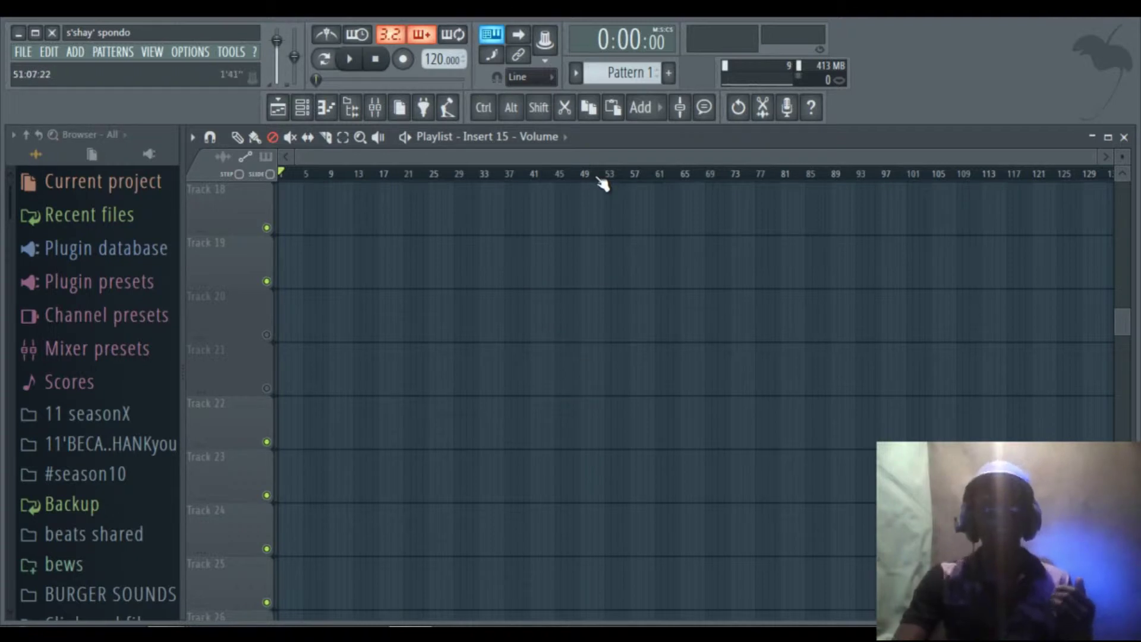
click(236, 137)
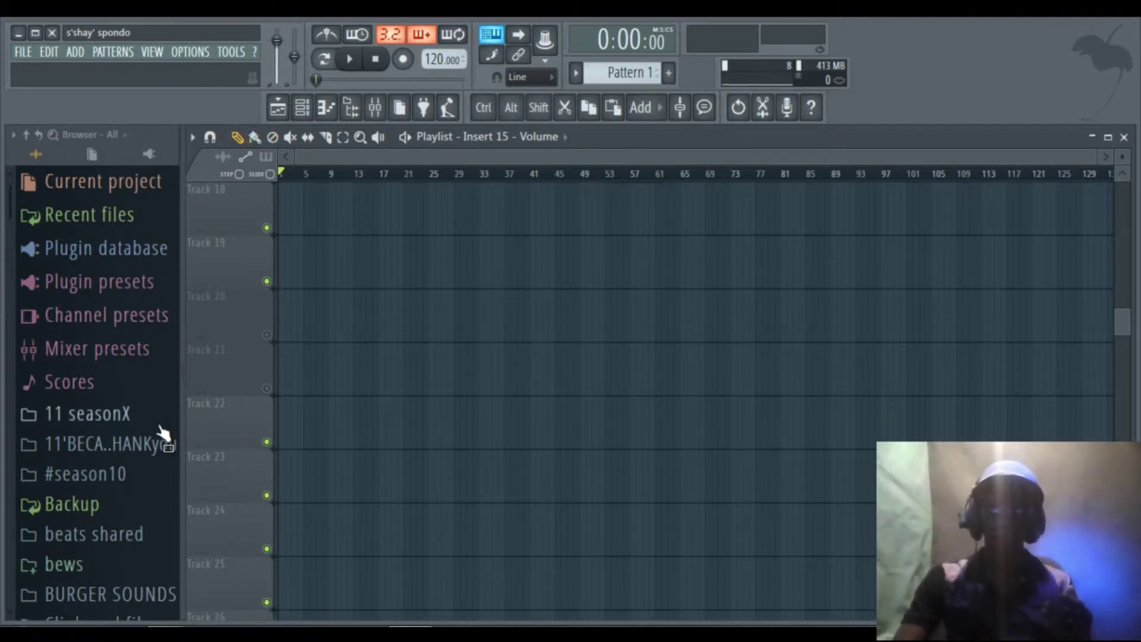
Step: Expand the Sliced beats folder in the browser and scroll to the young inner_REC recordings
scroll(113, 410, down, 5)
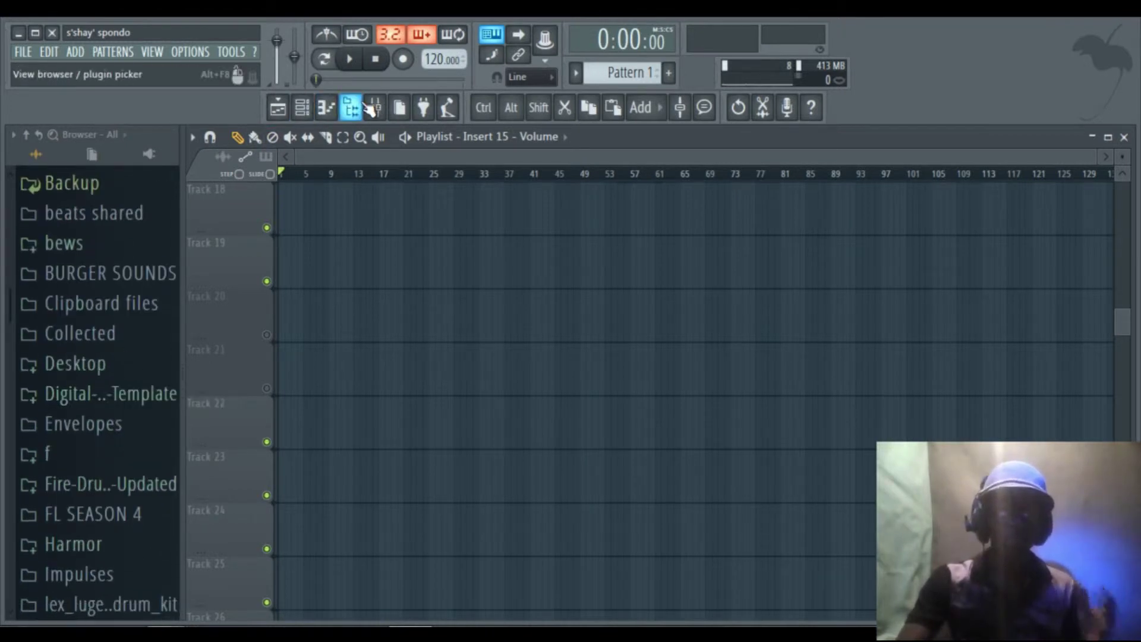
scroll(113, 393, down, 6)
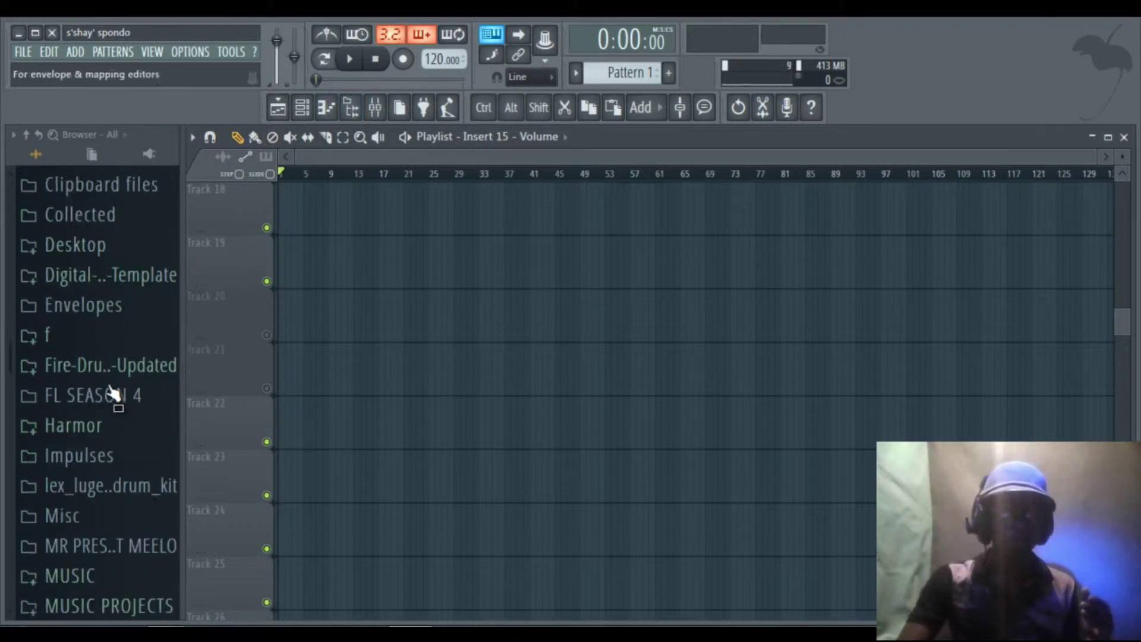
scroll(109, 392, down, 5)
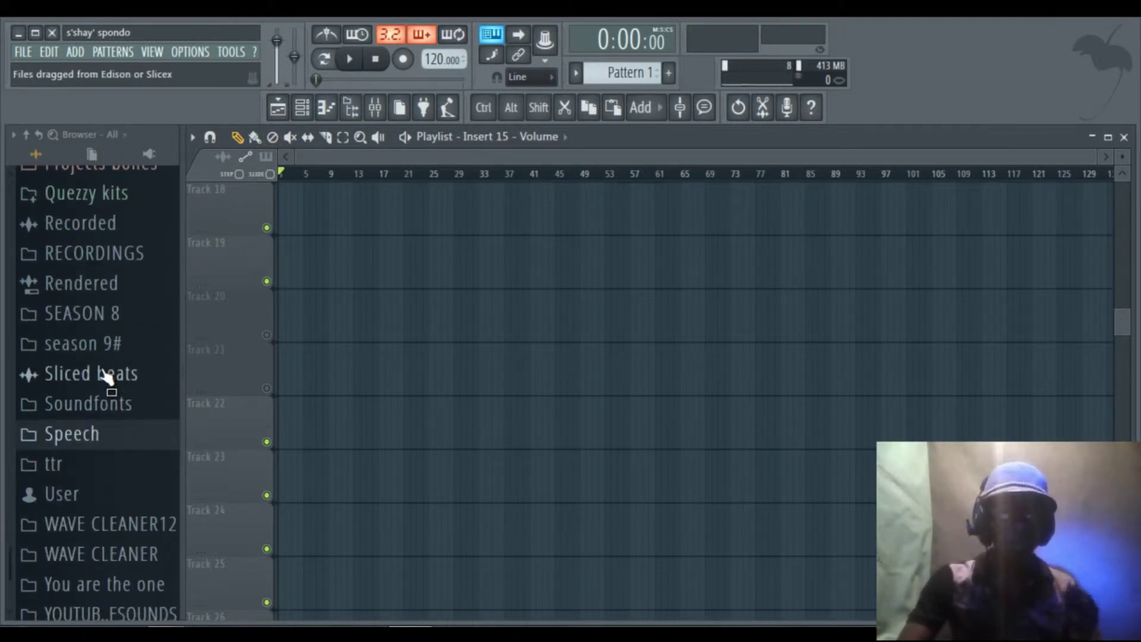
click(100, 370)
scroll(101, 381, down, 20)
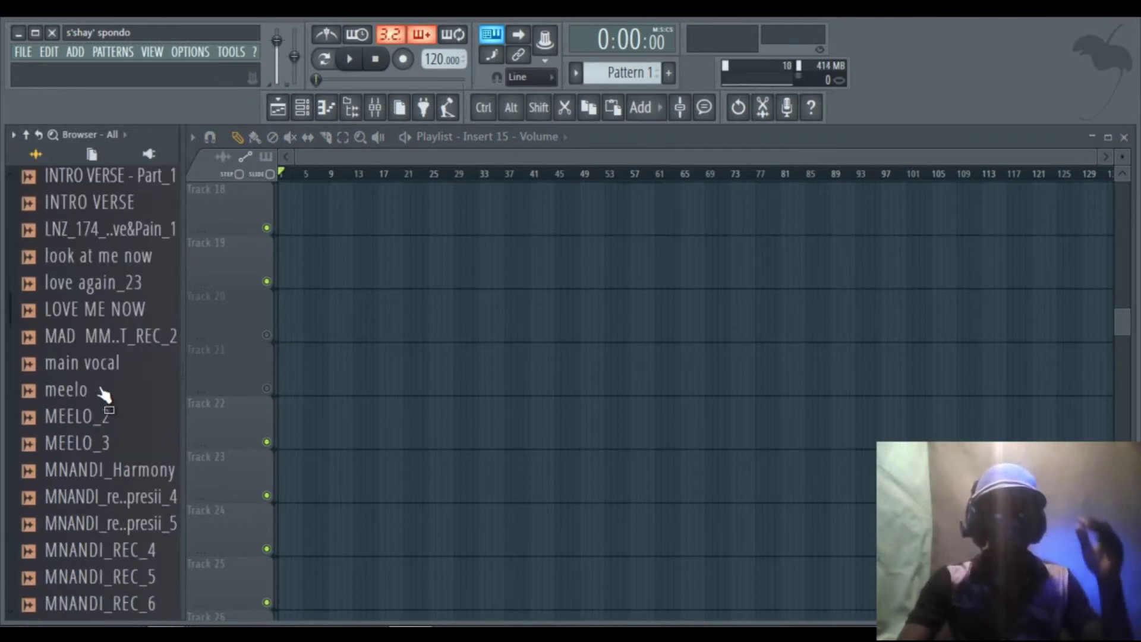
scroll(99, 388, down, 20)
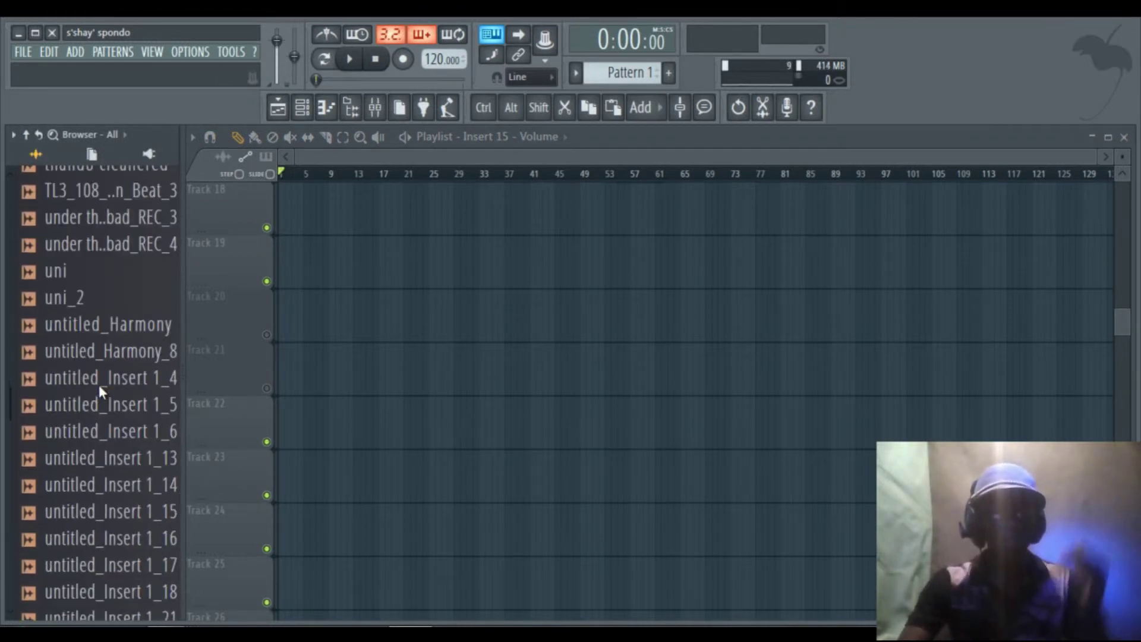
scroll(99, 386, down, 20)
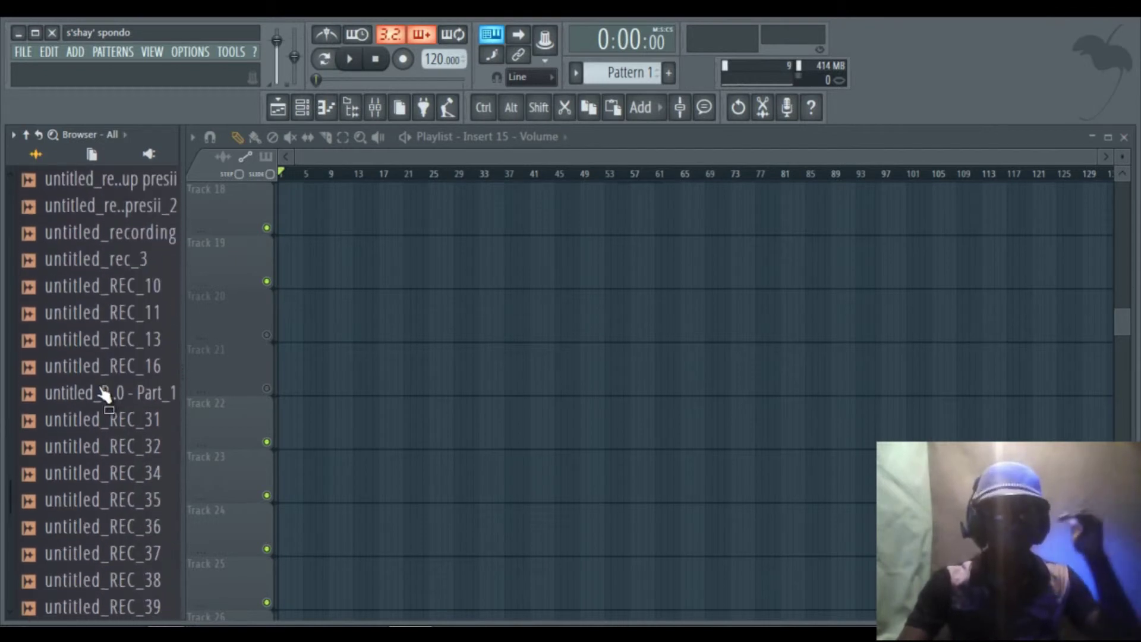
scroll(101, 388, down, 20)
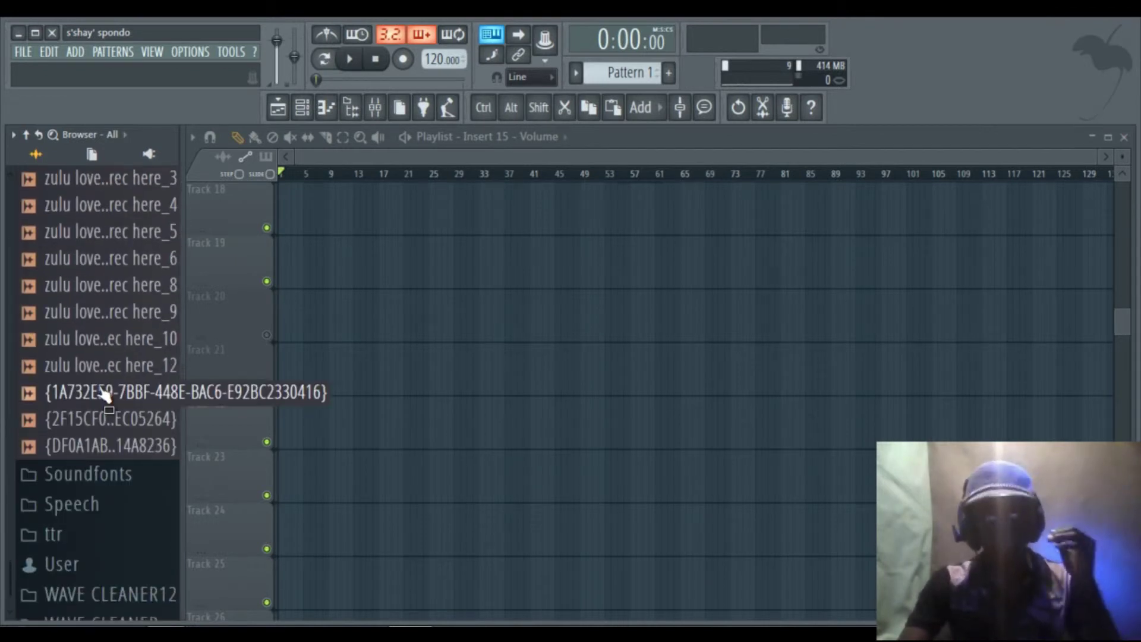
scroll(100, 387, up, 7)
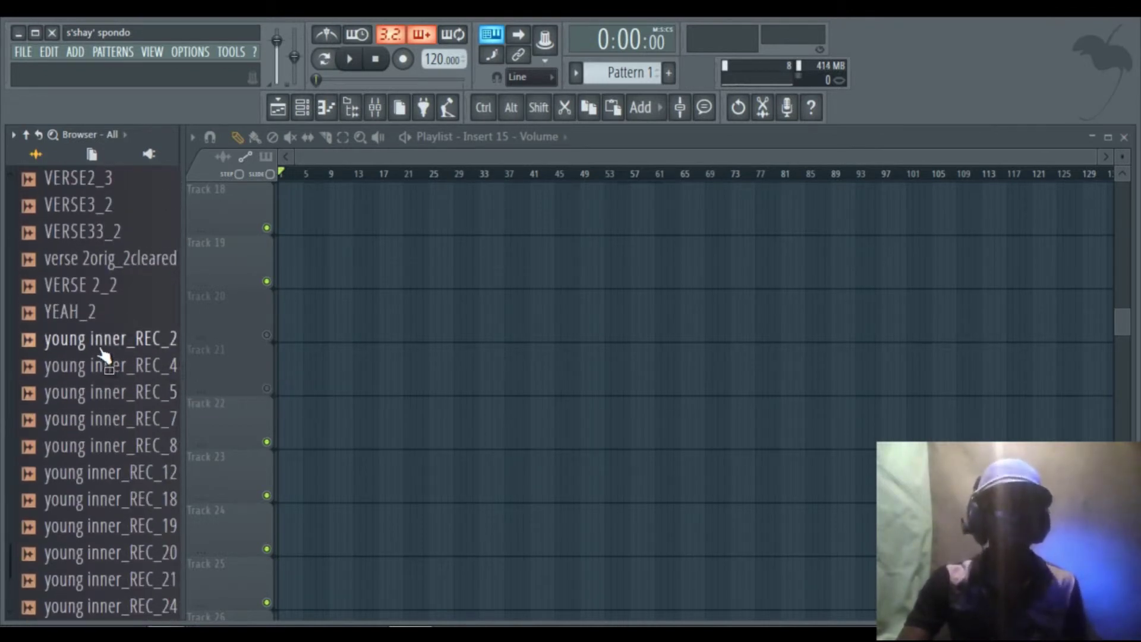
Step: Open the Windows Properties dialog for young inner_REC_2.wav
right_click(106, 336)
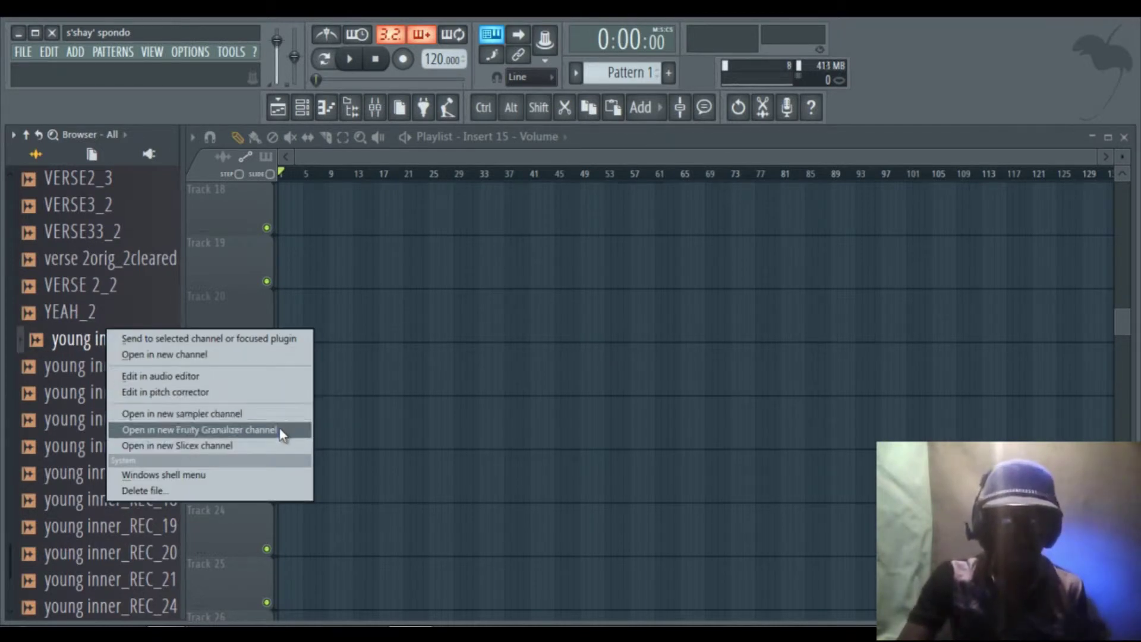
click(210, 477)
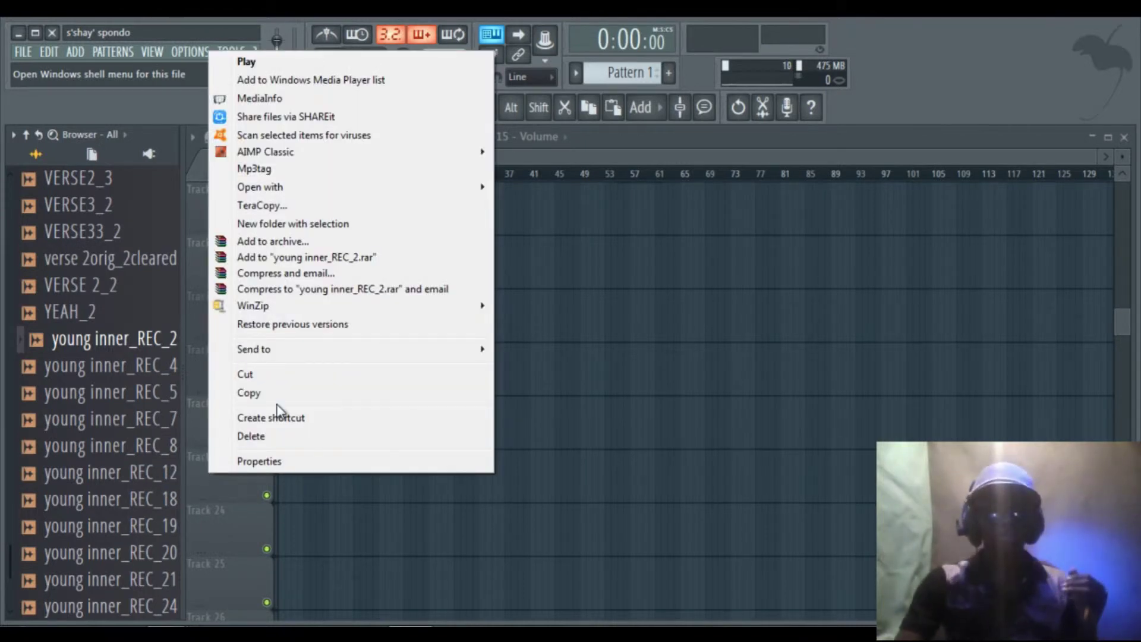
click(291, 461)
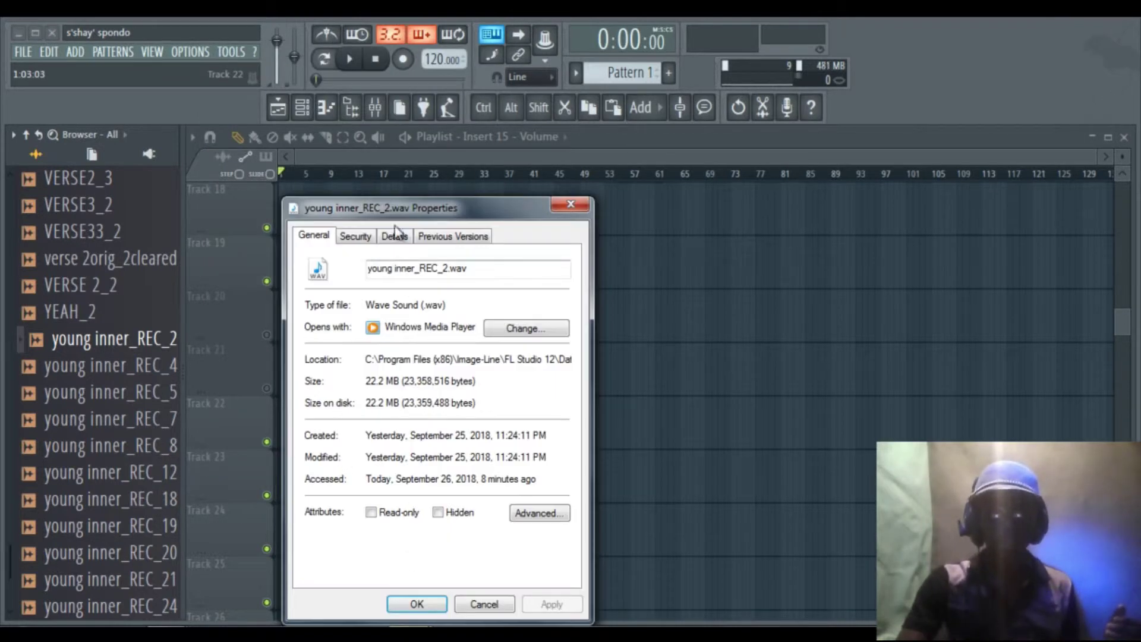
Step: Review the Security, Details, Previous Versions and General tabs, then close Properties and minimise FL Studio
drag(400, 209, 413, 159)
click(379, 188)
click(410, 187)
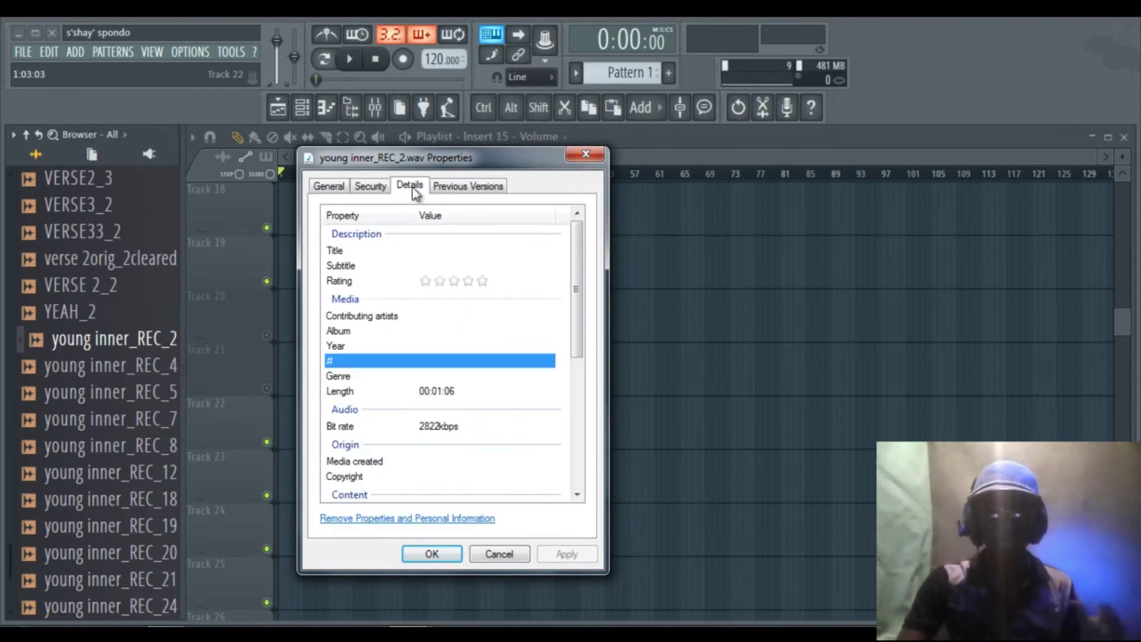
click(464, 187)
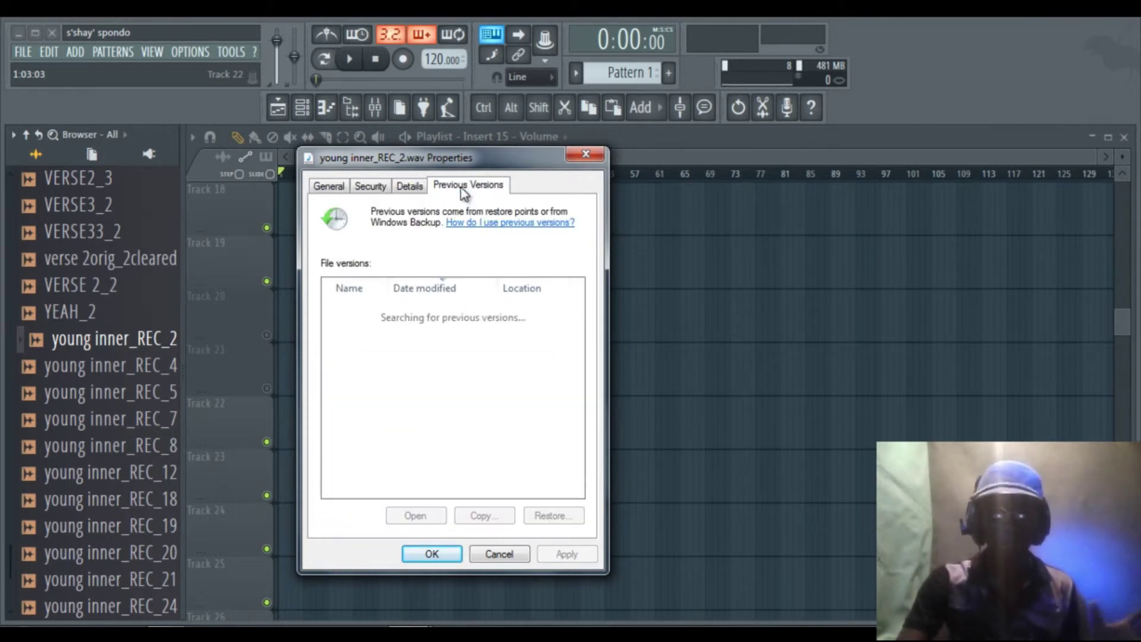
click(388, 189)
click(412, 189)
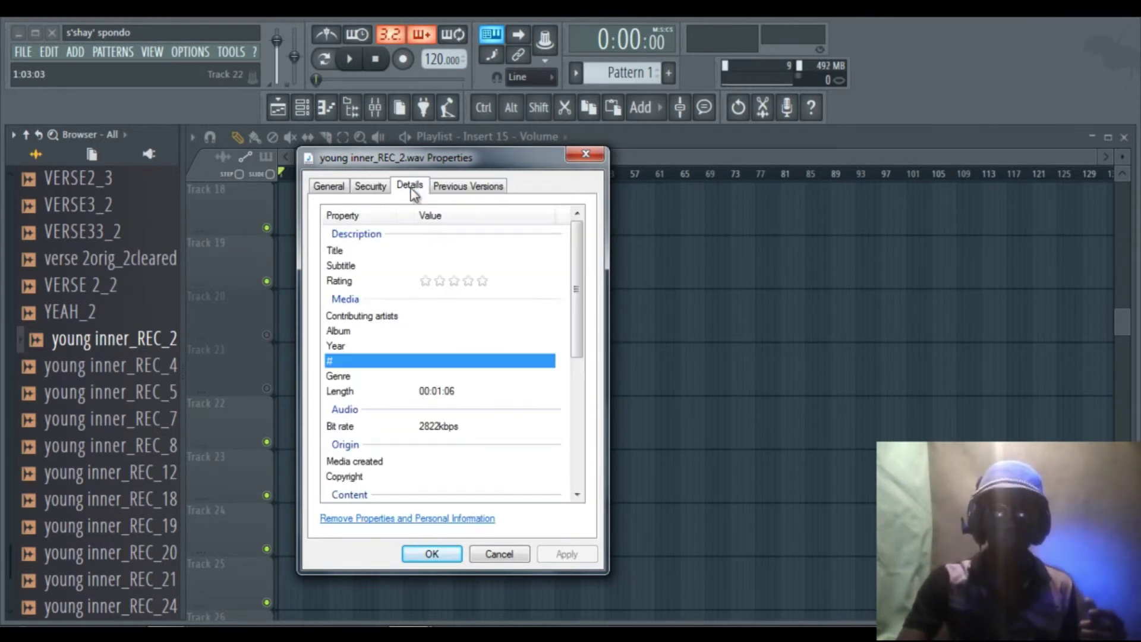
click(331, 187)
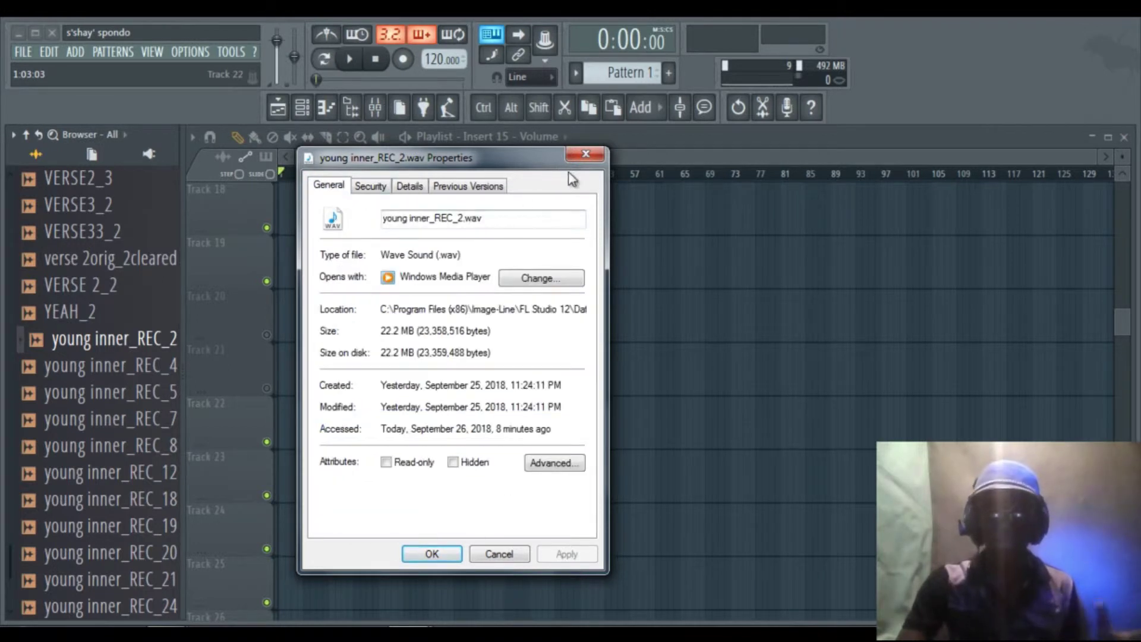
click(585, 154)
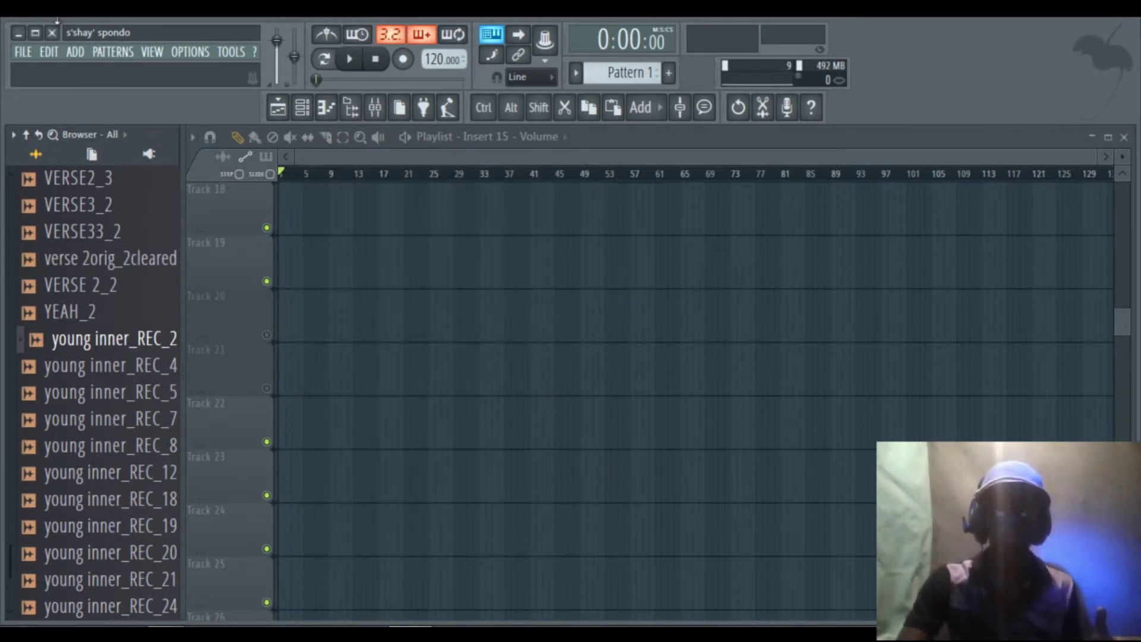
click(19, 32)
Step: From the Start menu, open Computer, maximise Explorer and go to C:\Program Files (x86)
key(super)
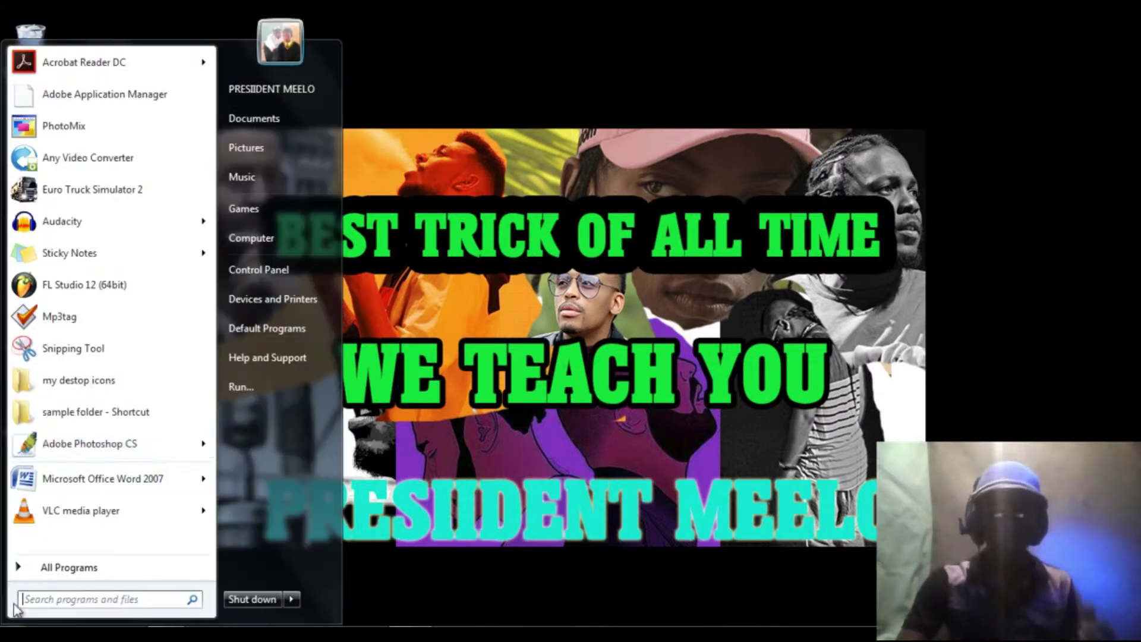
click(277, 239)
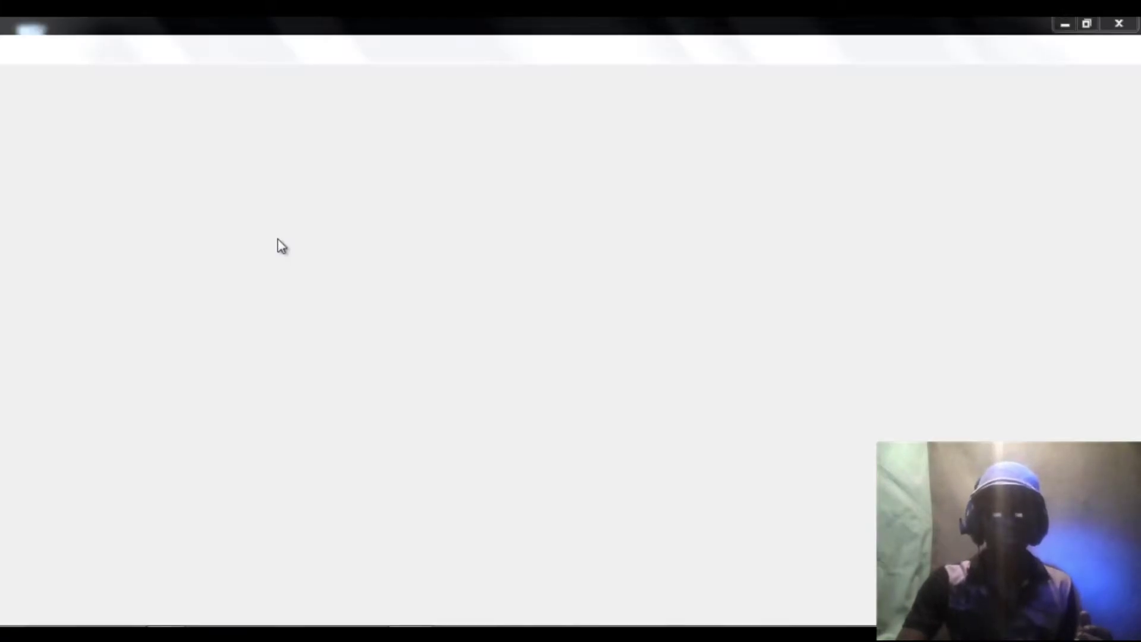
drag(588, 65, 570, 2)
click(300, 235)
double_click(677, 205)
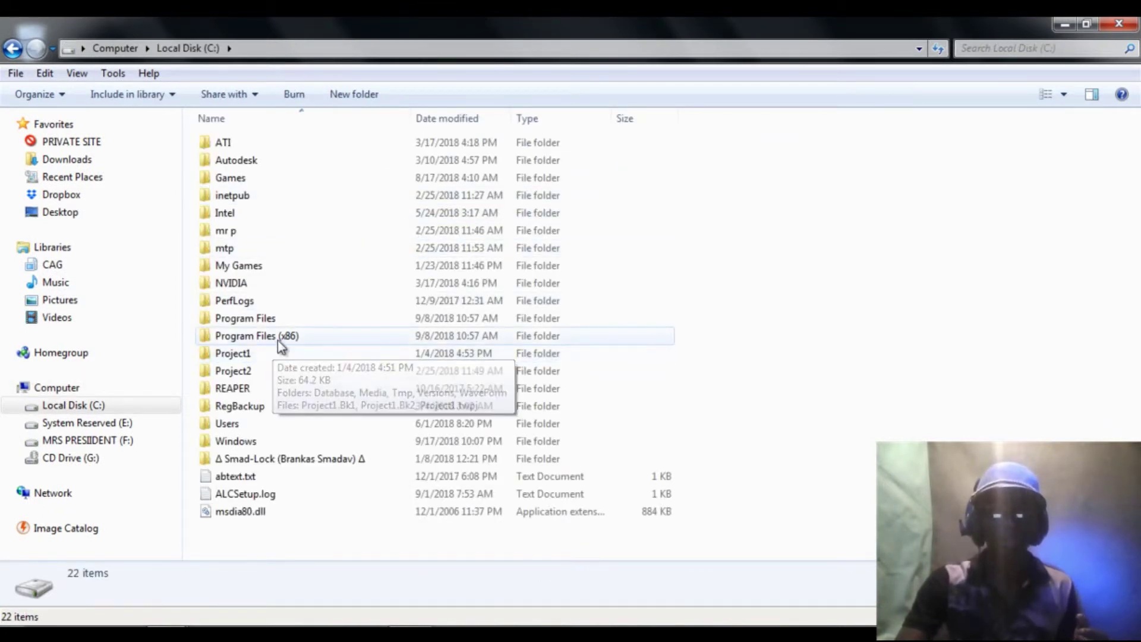
double_click(276, 340)
Step: Open the Image-Line folder and then its FL Studio 12 folder
scroll(295, 407, down, 2)
scroll(296, 410, down, 1)
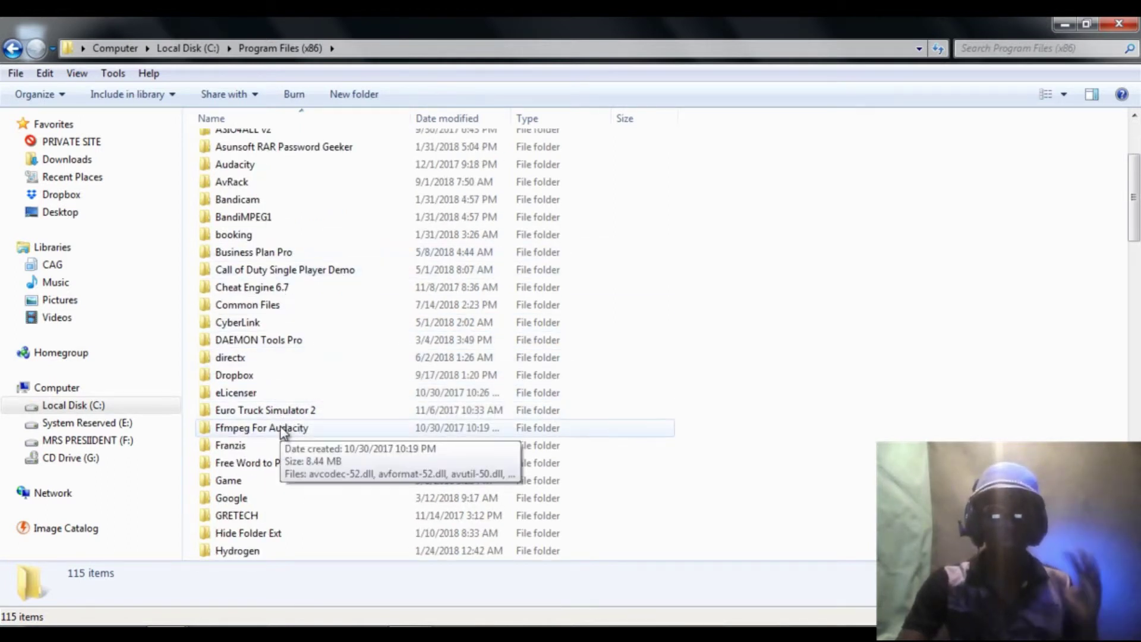
scroll(284, 427, down, 2)
click(262, 464)
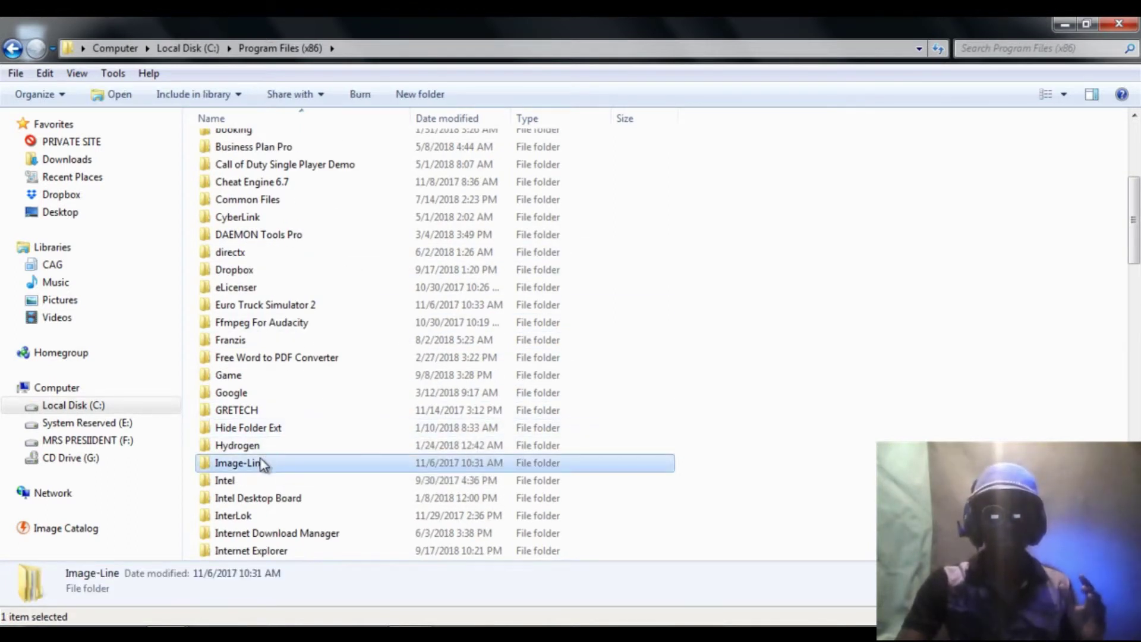
double_click(262, 463)
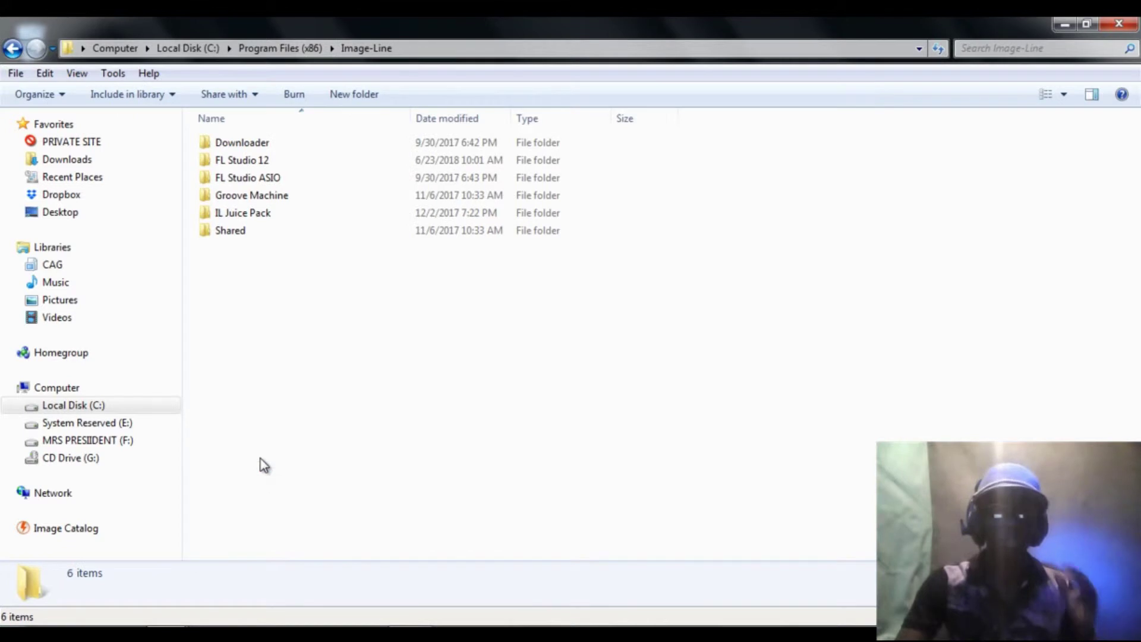
click(293, 160)
click(290, 160)
click(132, 101)
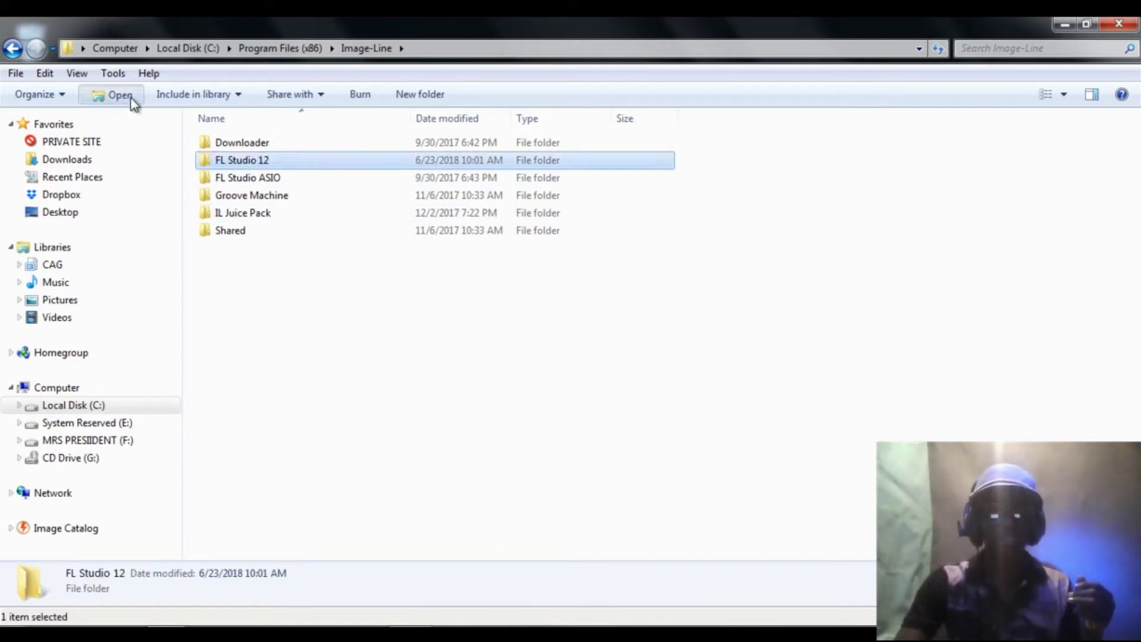
Step: Open Data\Patches and select the Sliced beats folder
click(242, 159)
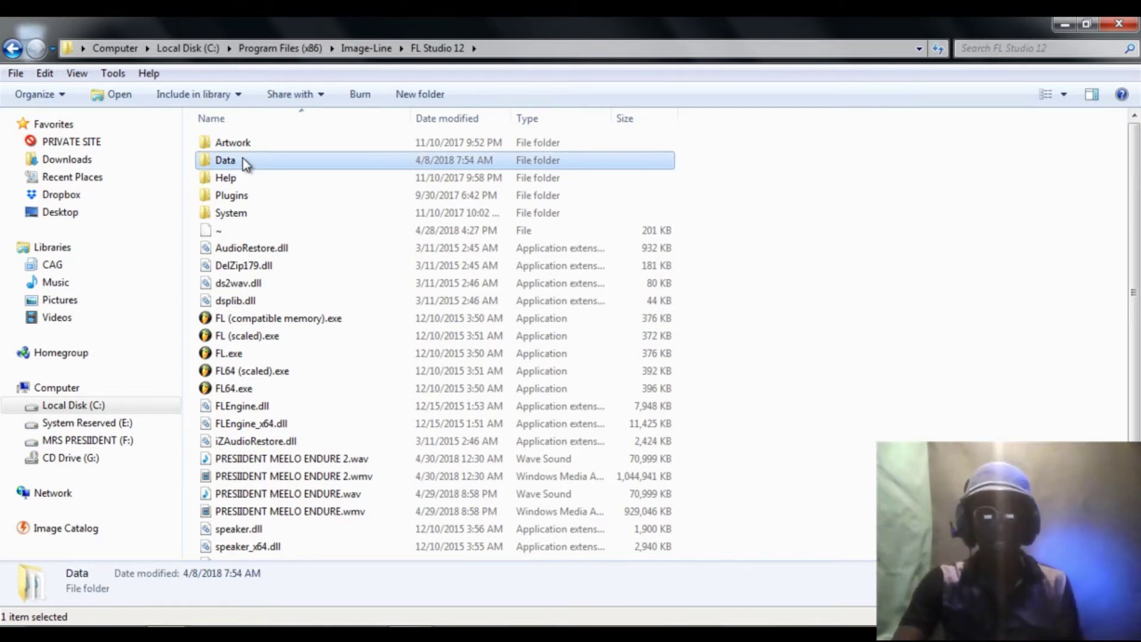
double_click(243, 159)
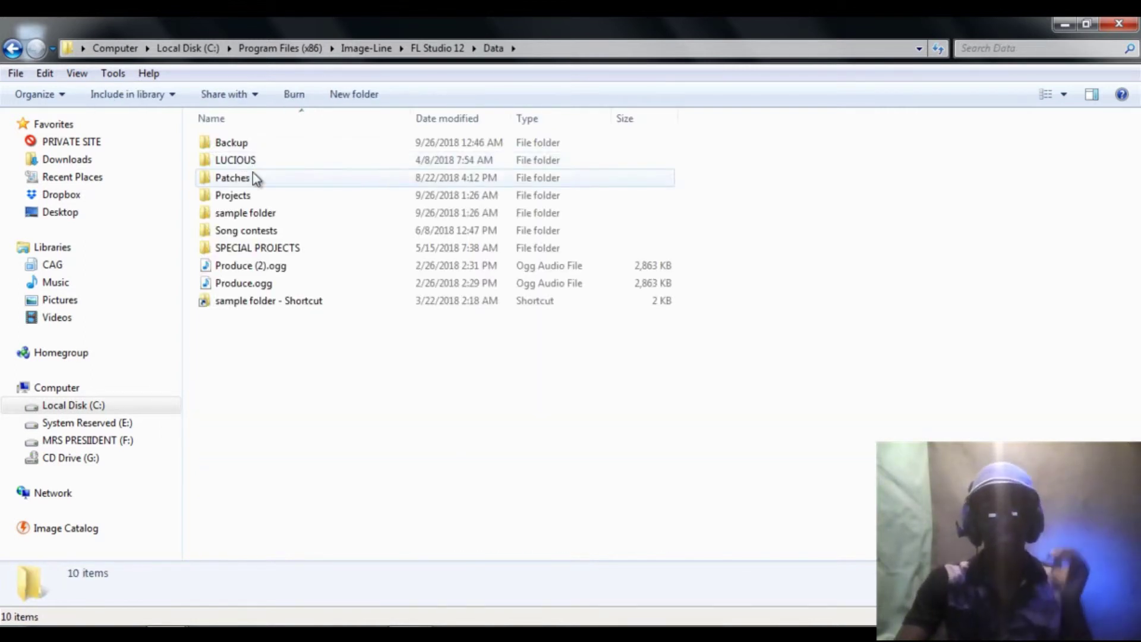
double_click(260, 179)
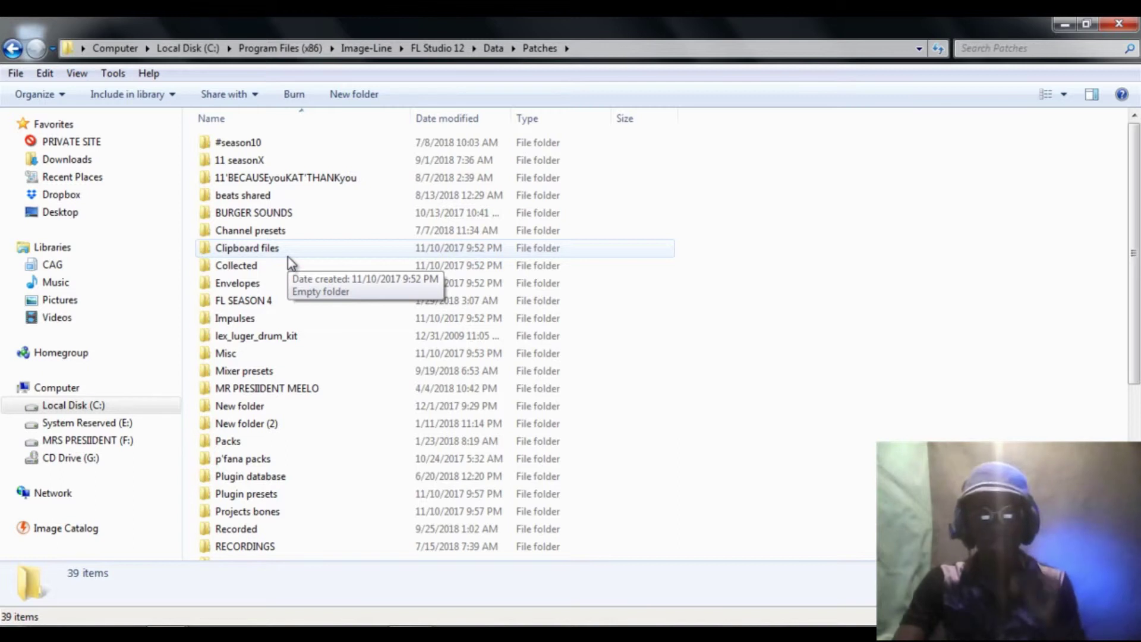
click(269, 355)
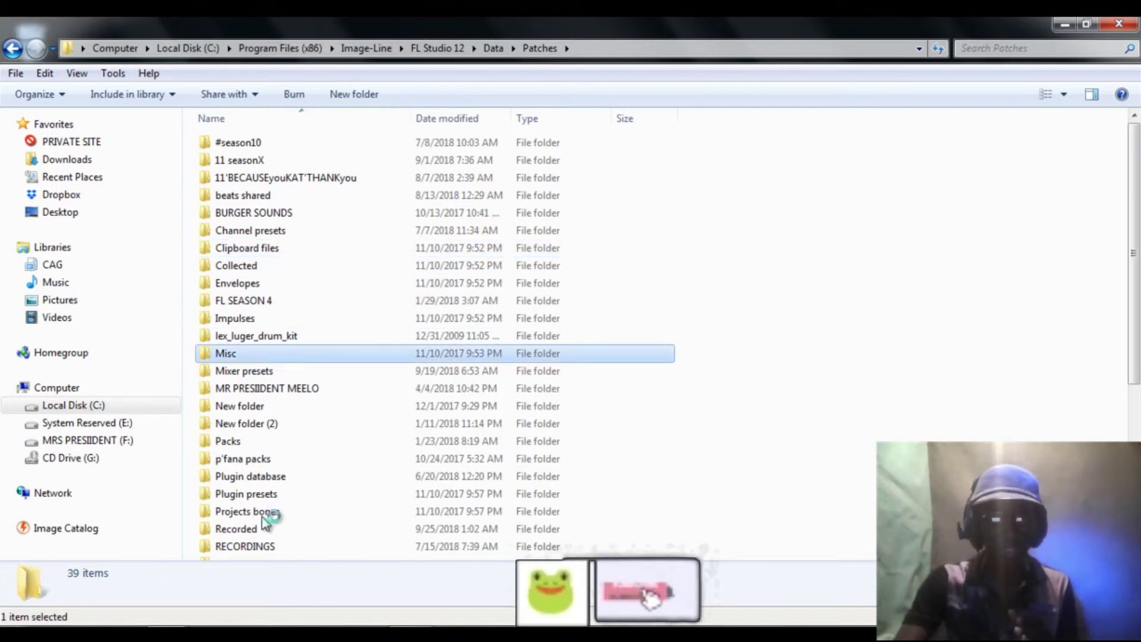
key(t)
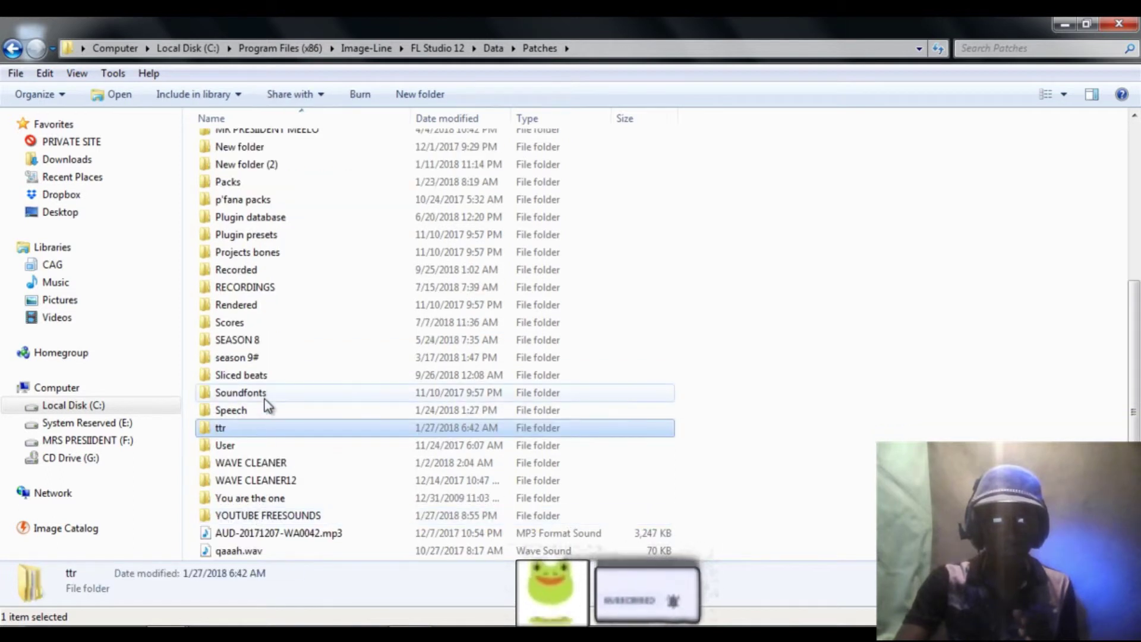
click(260, 377)
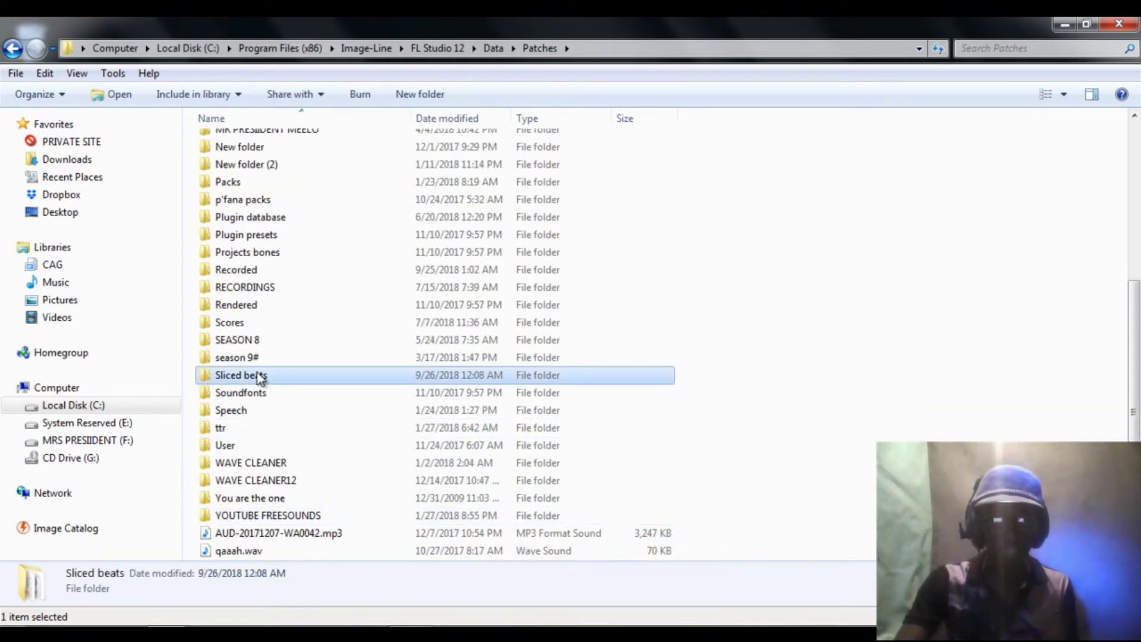
Step: Open Sliced beats and scroll through its 347 WAV recordings such as untitled_REC and untitled_Kick
double_click(289, 379)
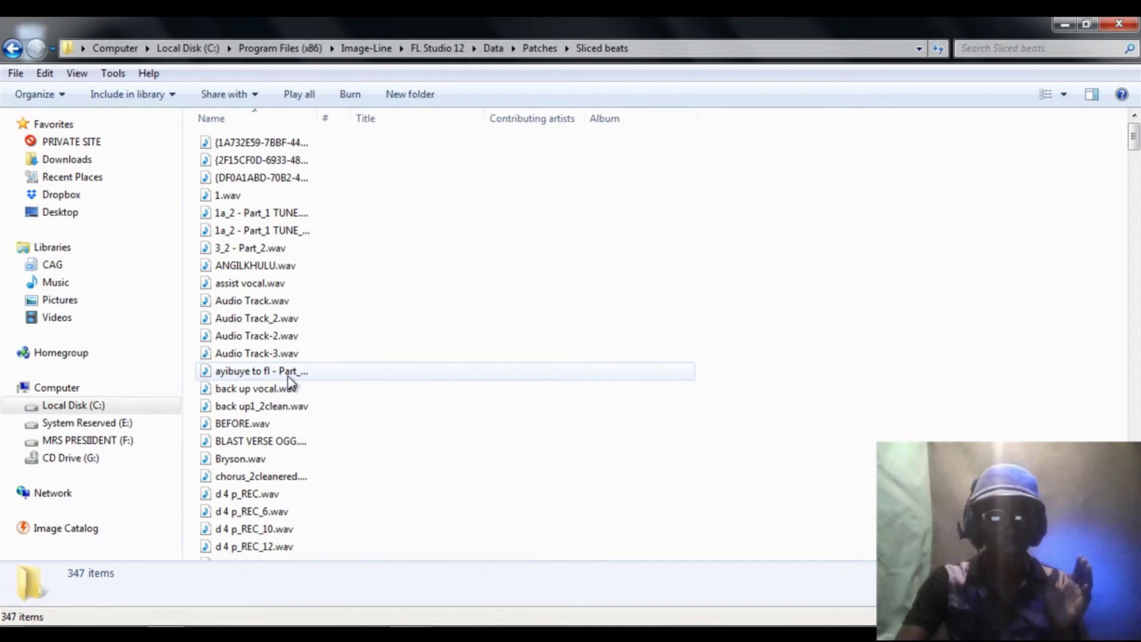
scroll(291, 383, down, 12)
scroll(292, 385, down, 1)
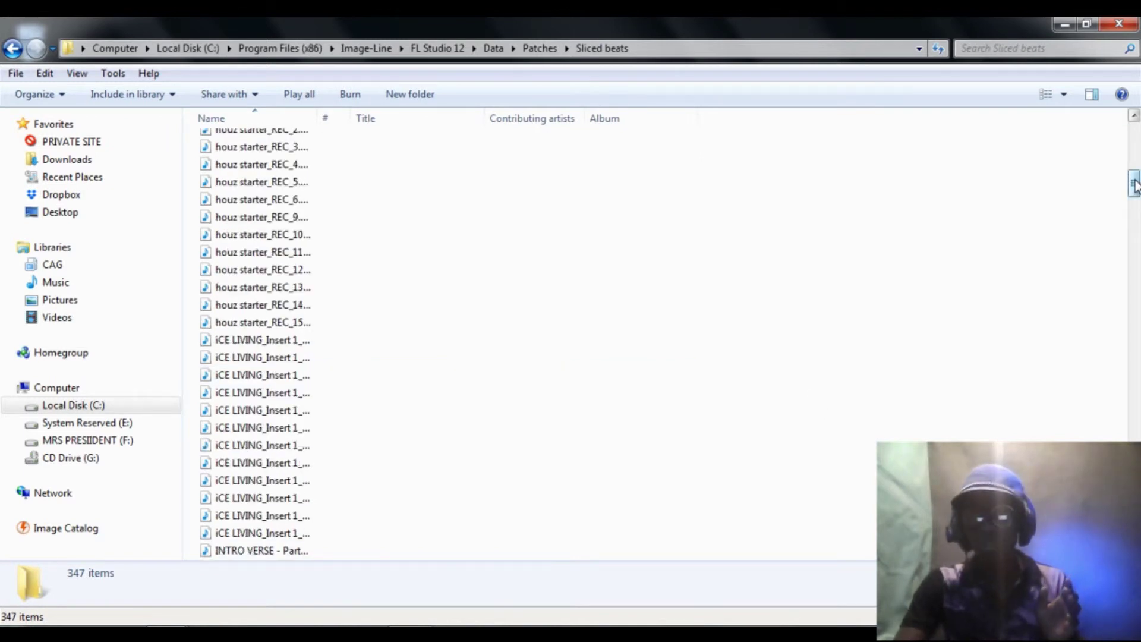
drag(1134, 184, 1134, 535)
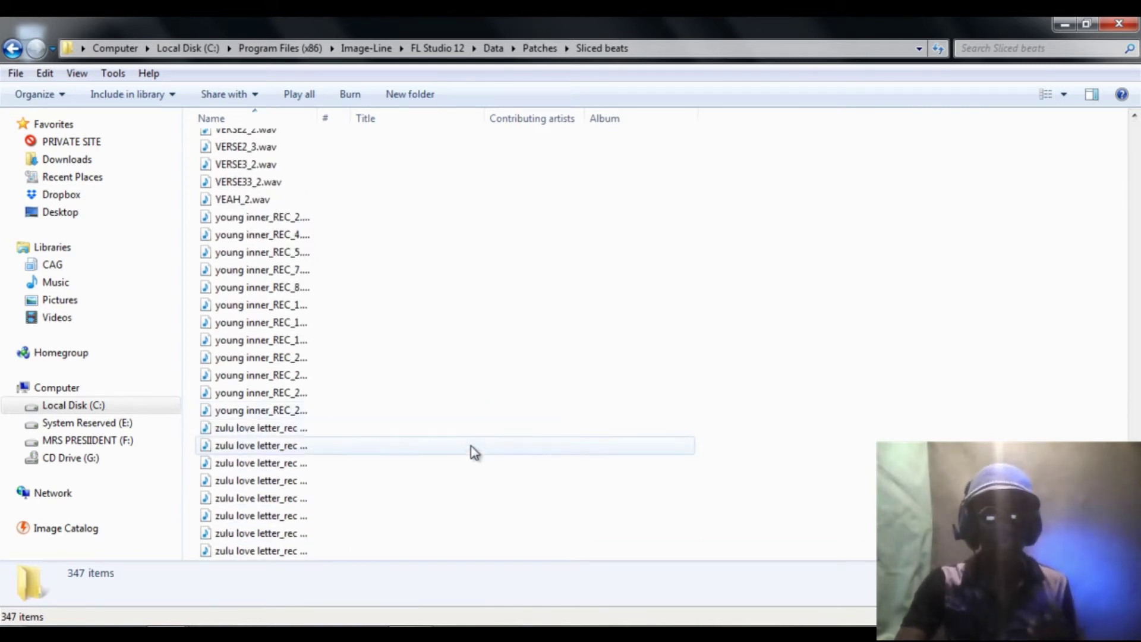
scroll(472, 448, up, 3)
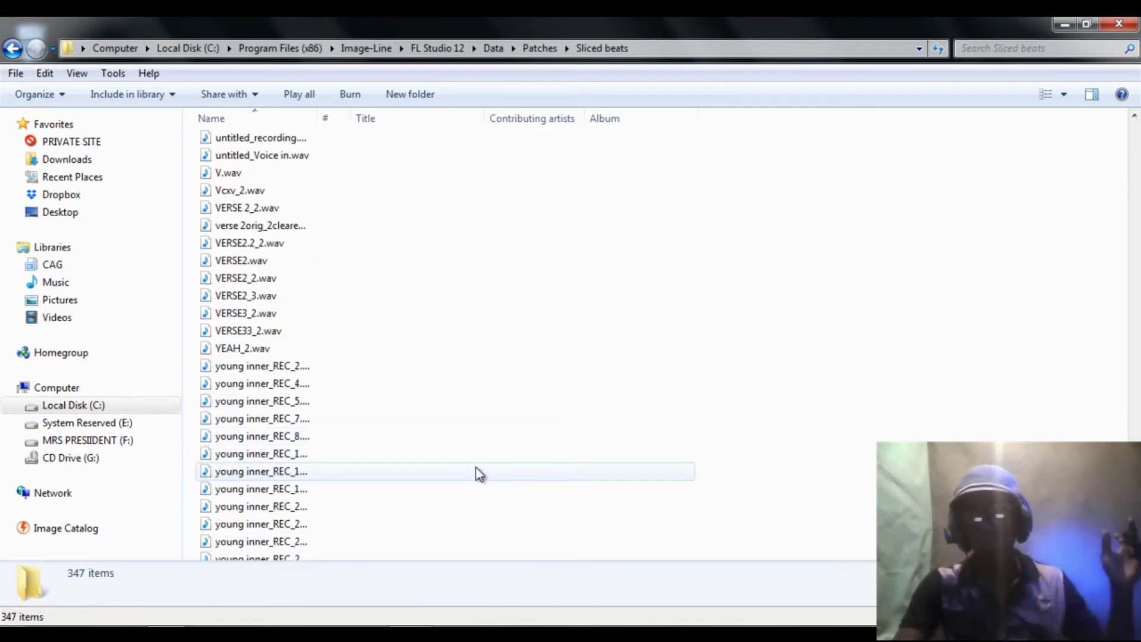
scroll(479, 474, up, 3)
scroll(479, 473, down, 6)
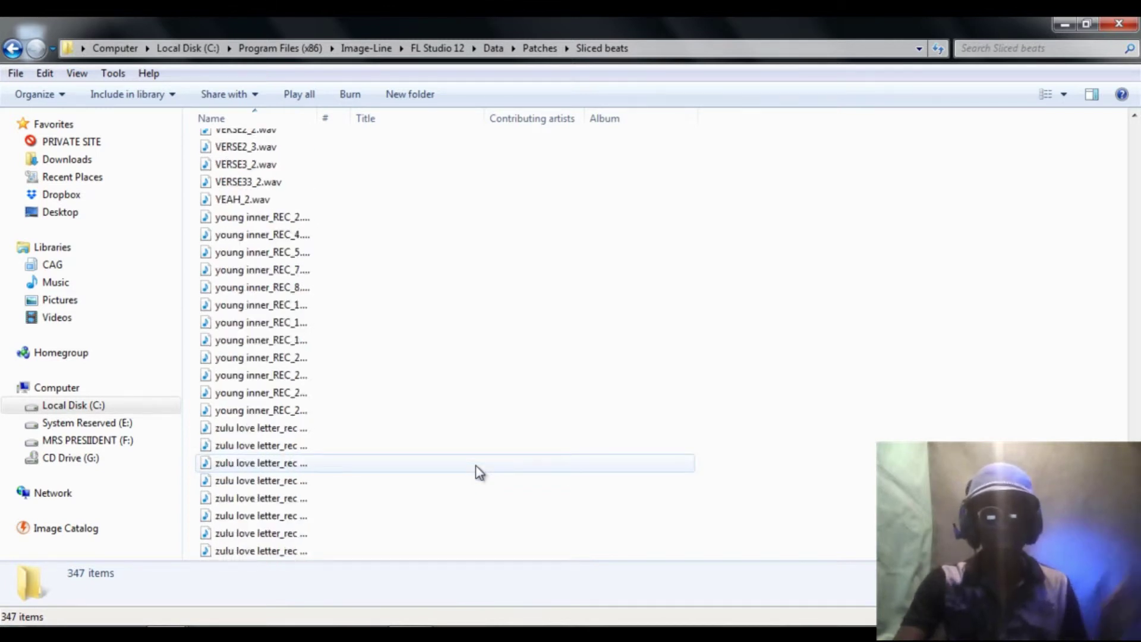
scroll(475, 465, up, 6)
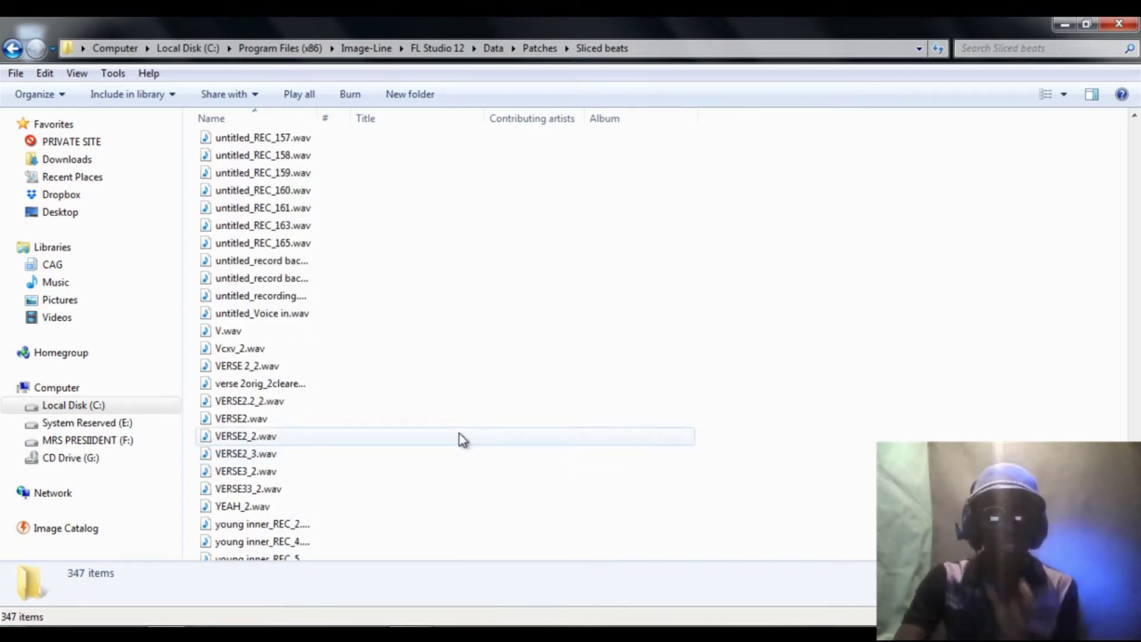
scroll(463, 440, up, 6)
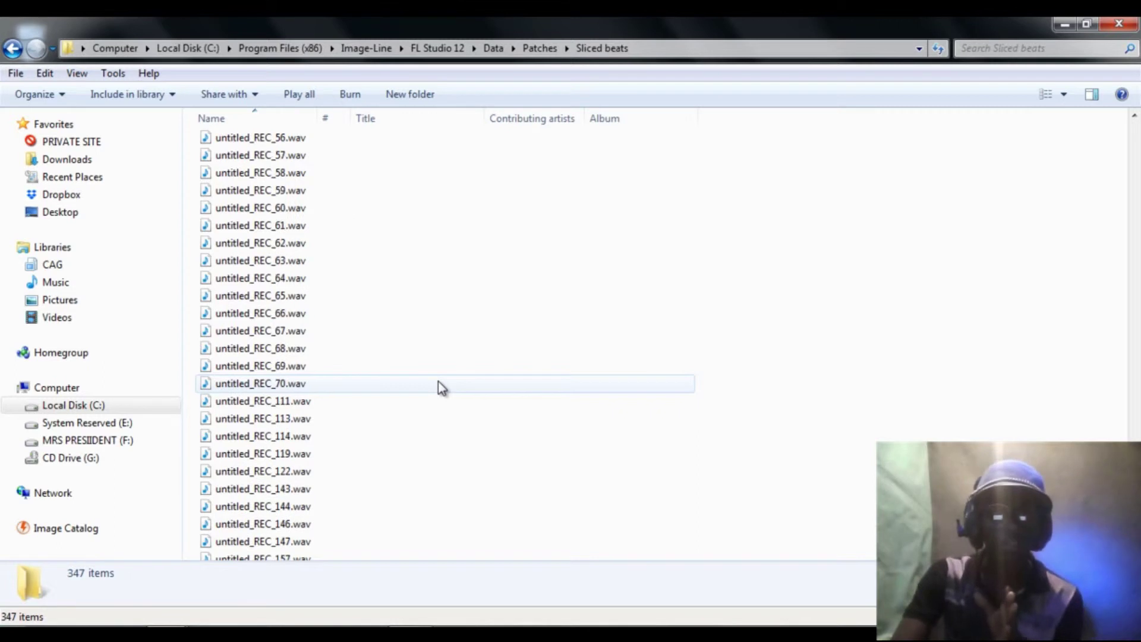
scroll(438, 382, up, 15)
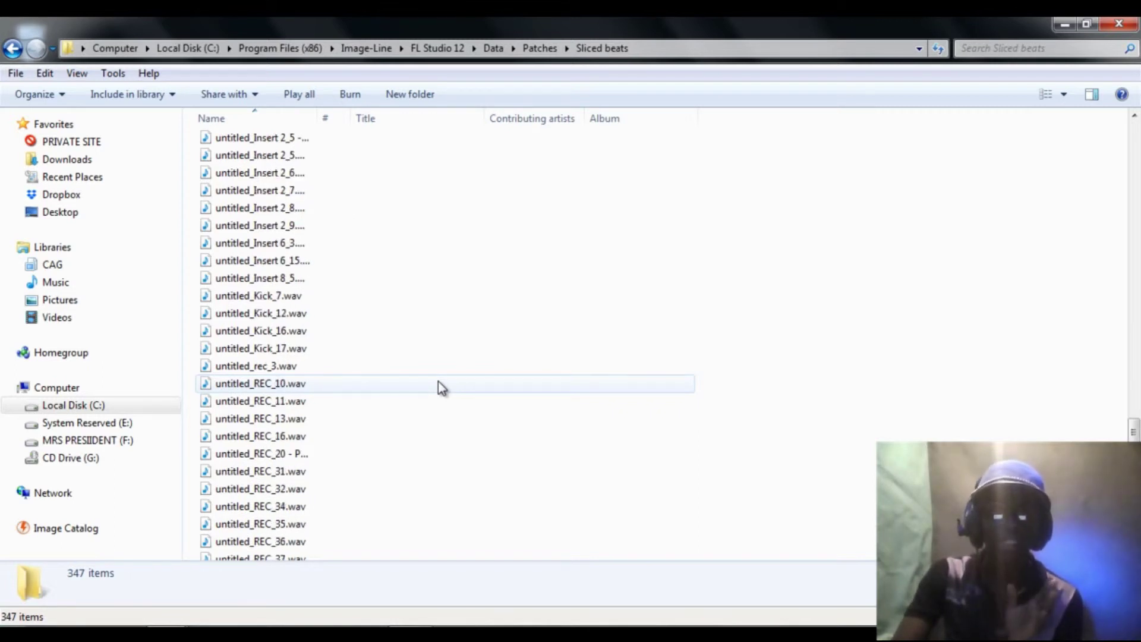
Step: Return to FL Studio and scroll the playlist to review the chorus, young inner and king cosmo clips in use
key(alt+Tab)
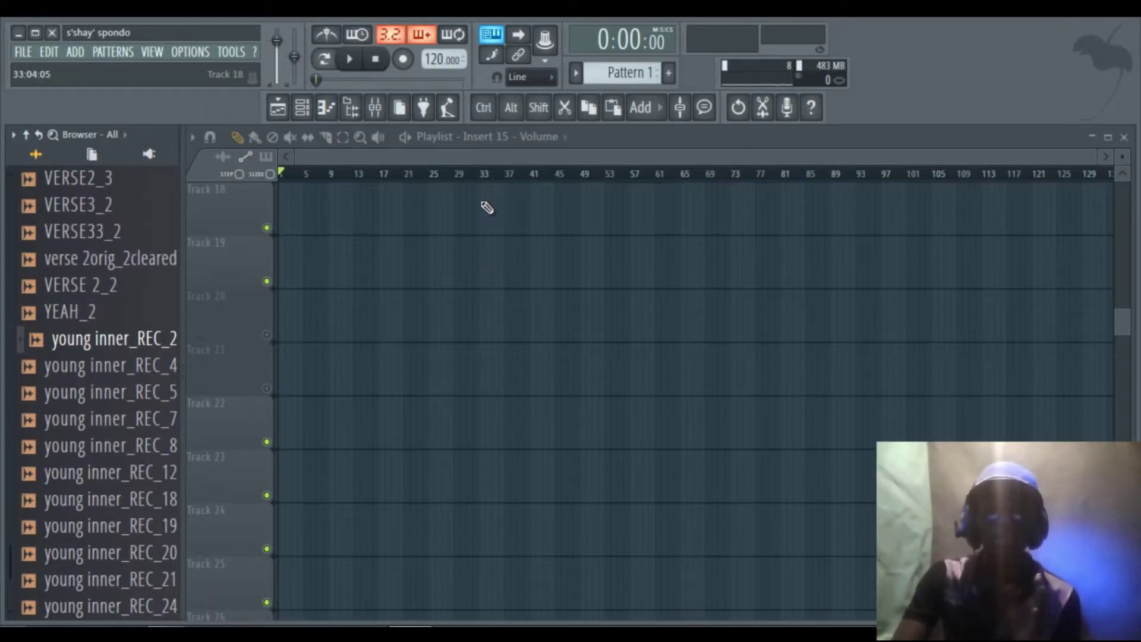
scroll(487, 207, up, 5)
scroll(478, 183, up, 4)
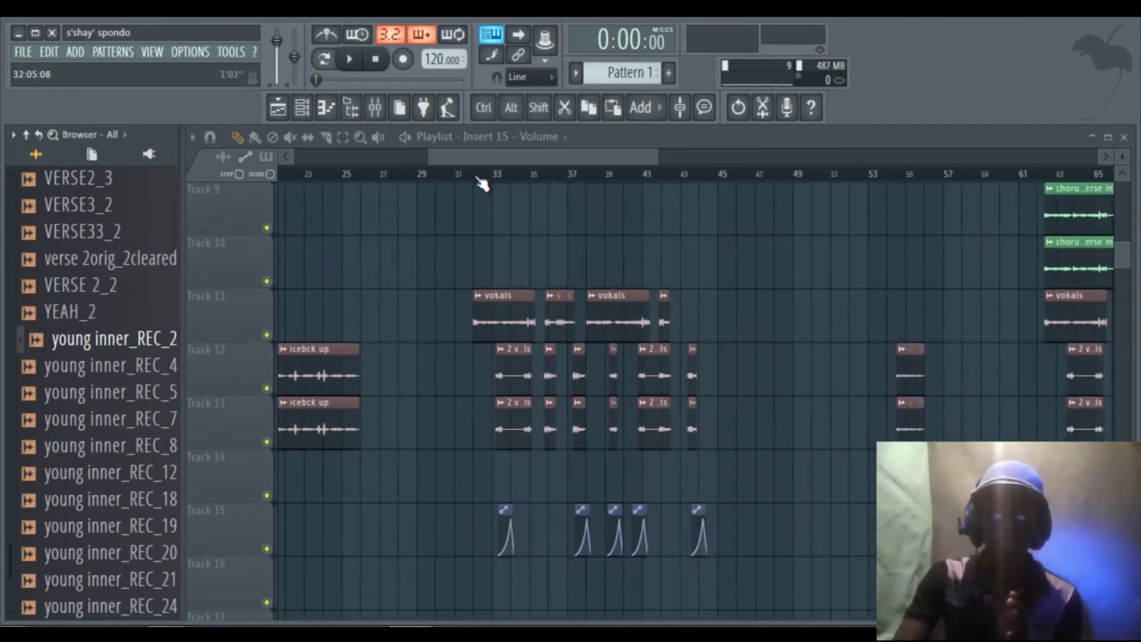
scroll(482, 184, up, 2)
scroll(540, 183, up, 3)
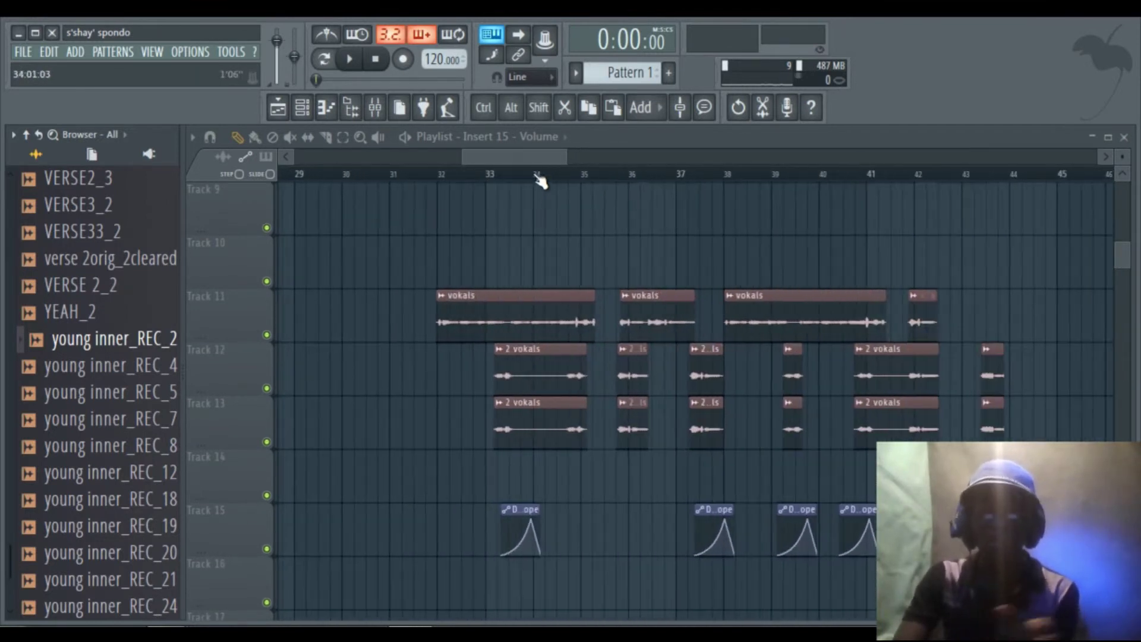
scroll(540, 182, up, 2)
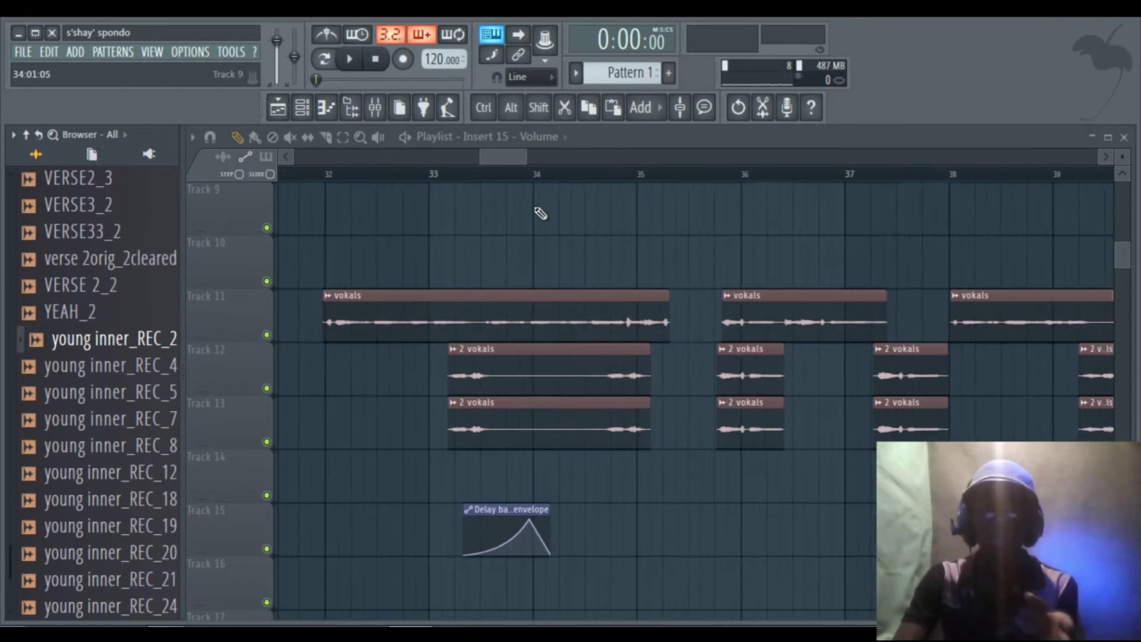
scroll(517, 267, up, 3)
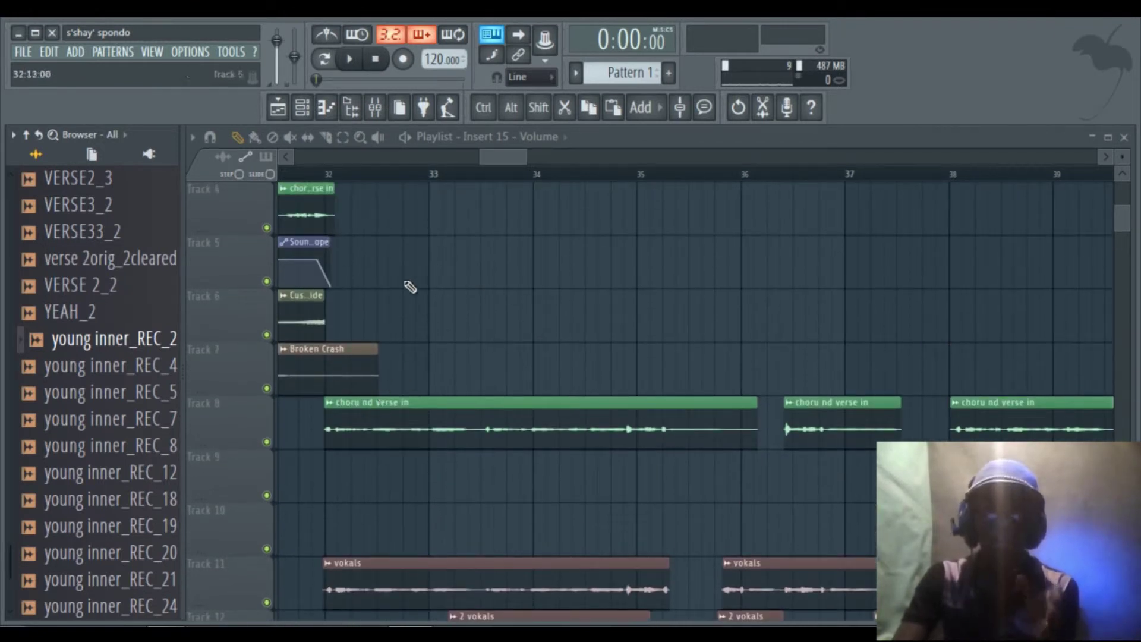
scroll(491, 194, down, 7)
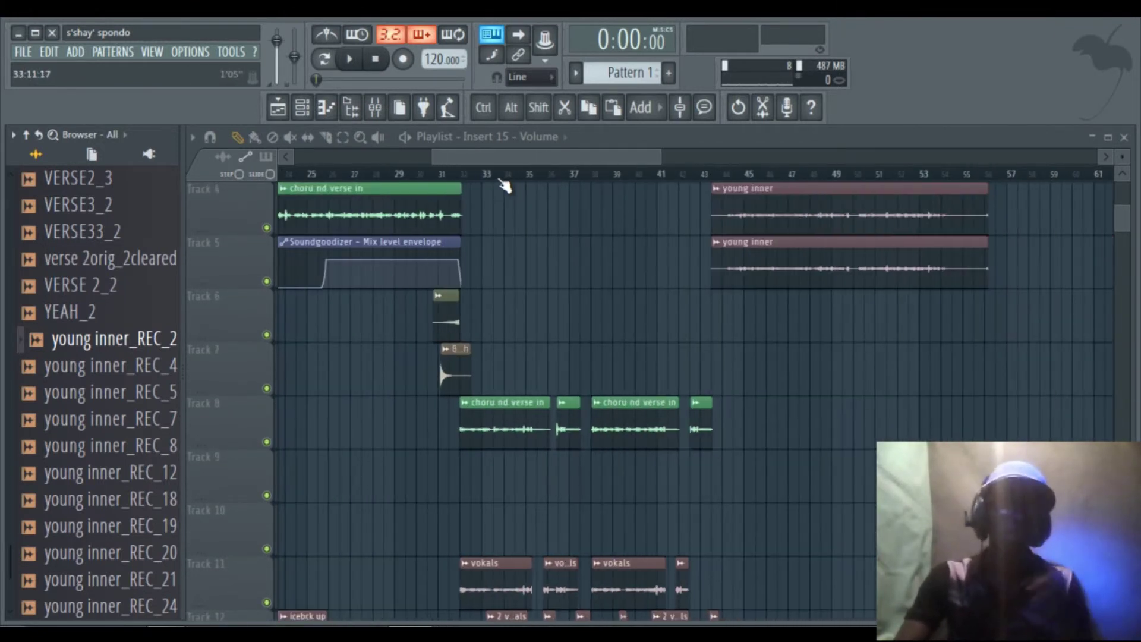
scroll(504, 187, down, 5)
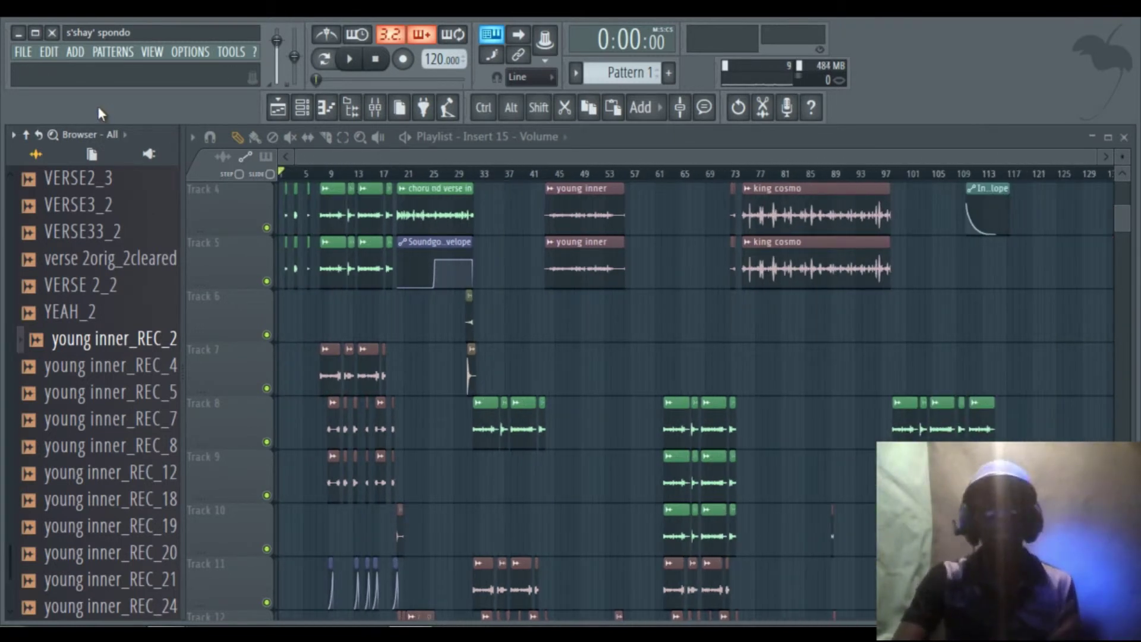
Step: Minimise FL Studio and check the untitled_Insert 2_5 - Part_2.wav and untitled_Insert 1_4.wav clips in Sliced beats
click(28, 33)
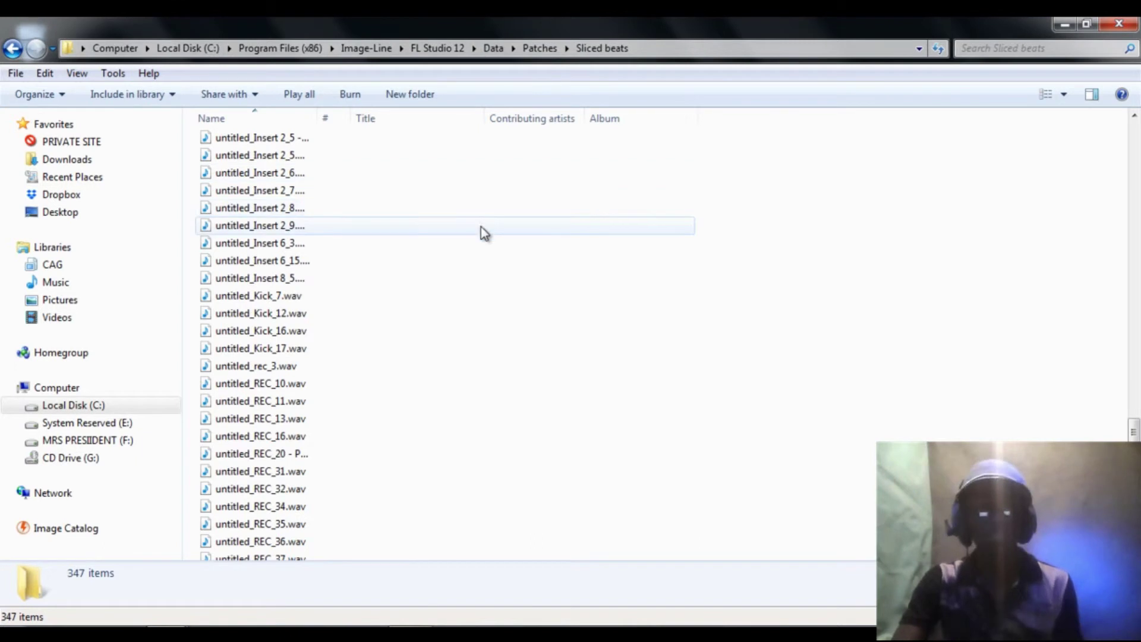
scroll(482, 232, up, 2)
click(275, 250)
scroll(279, 257, up, 8)
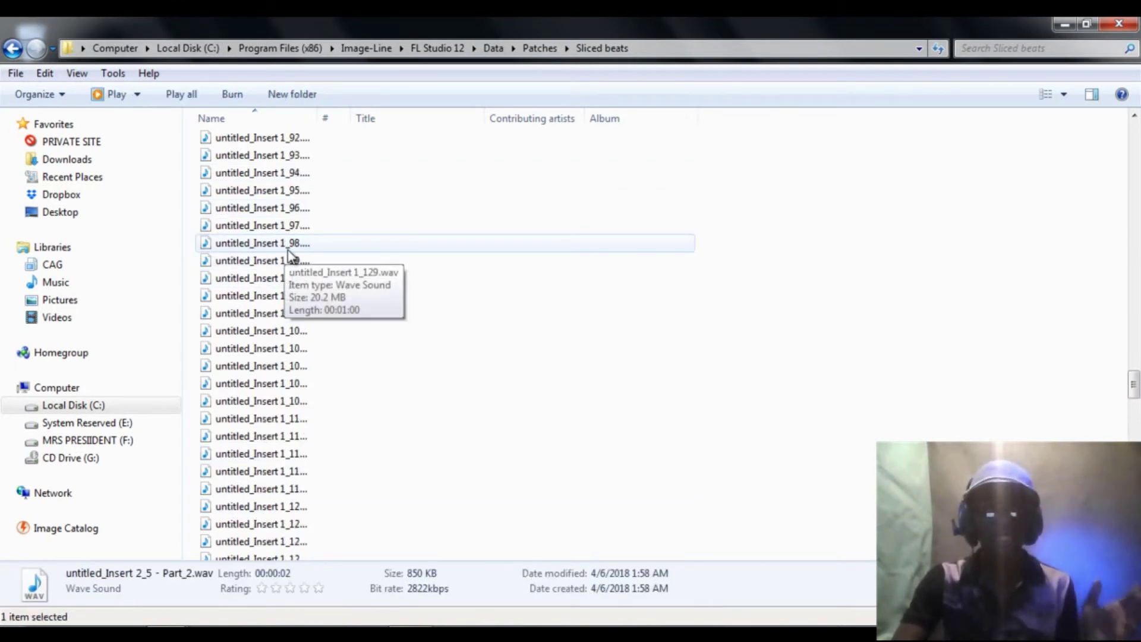
scroll(290, 257, up, 10)
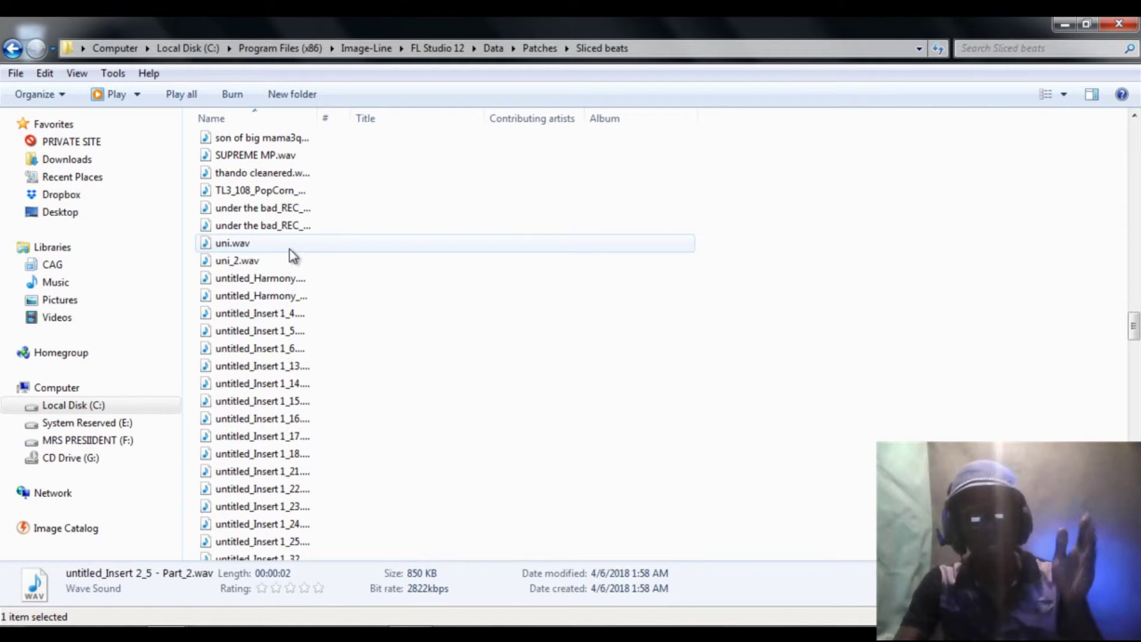
click(303, 321)
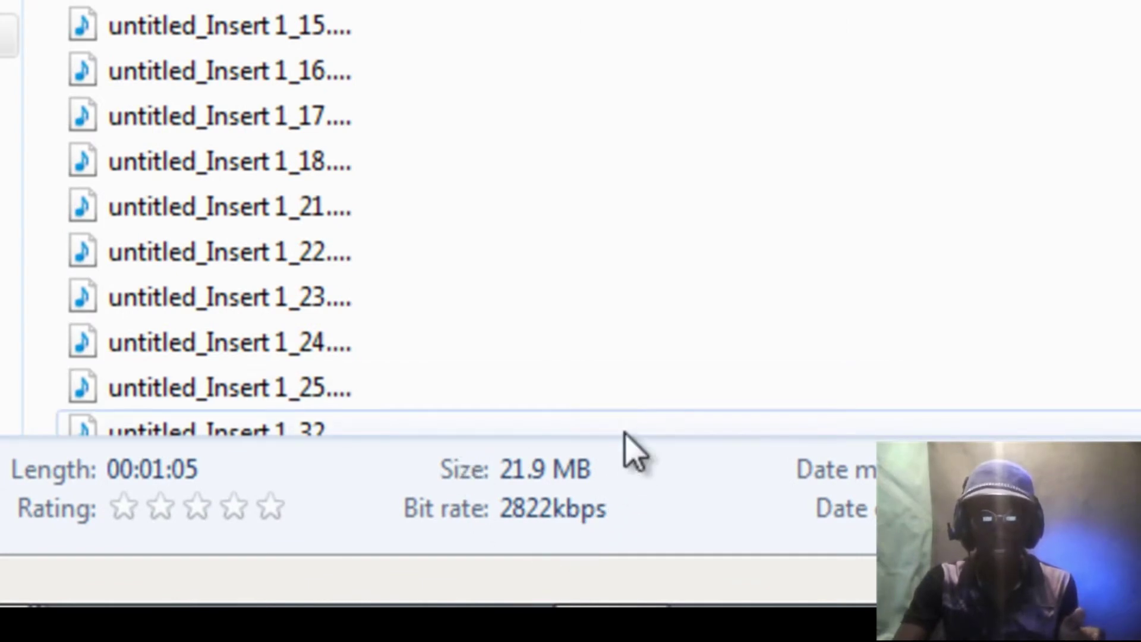
Step: Scroll through the full Sliced beats file list to review the recorded clips
scroll(382, 241, up, 2)
scroll(372, 218, up, 7)
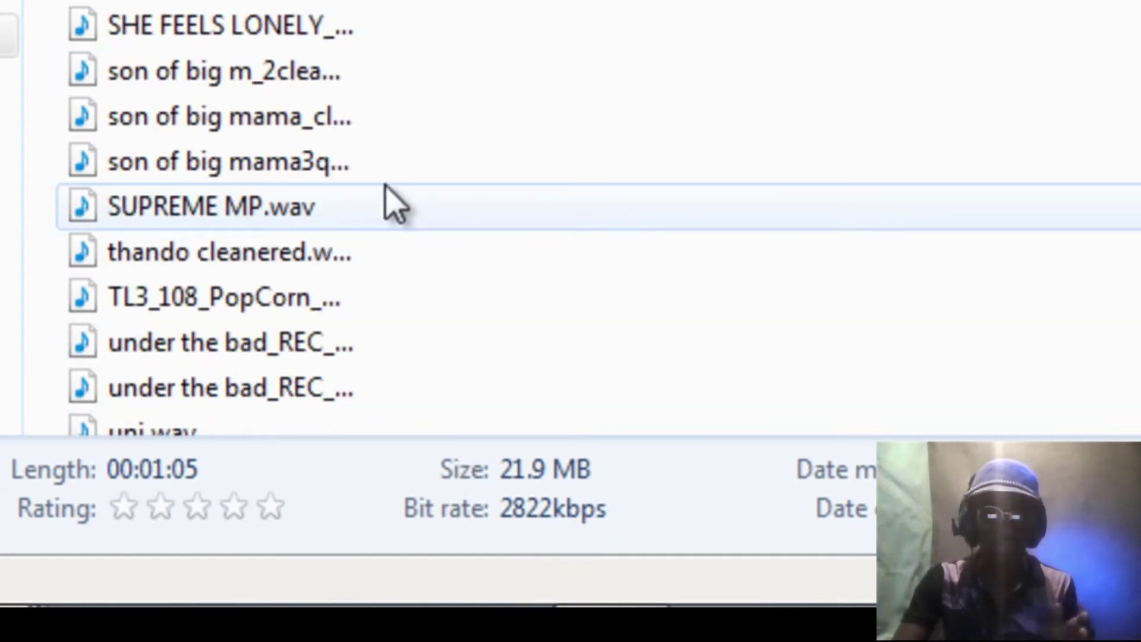
scroll(387, 185, up, 7)
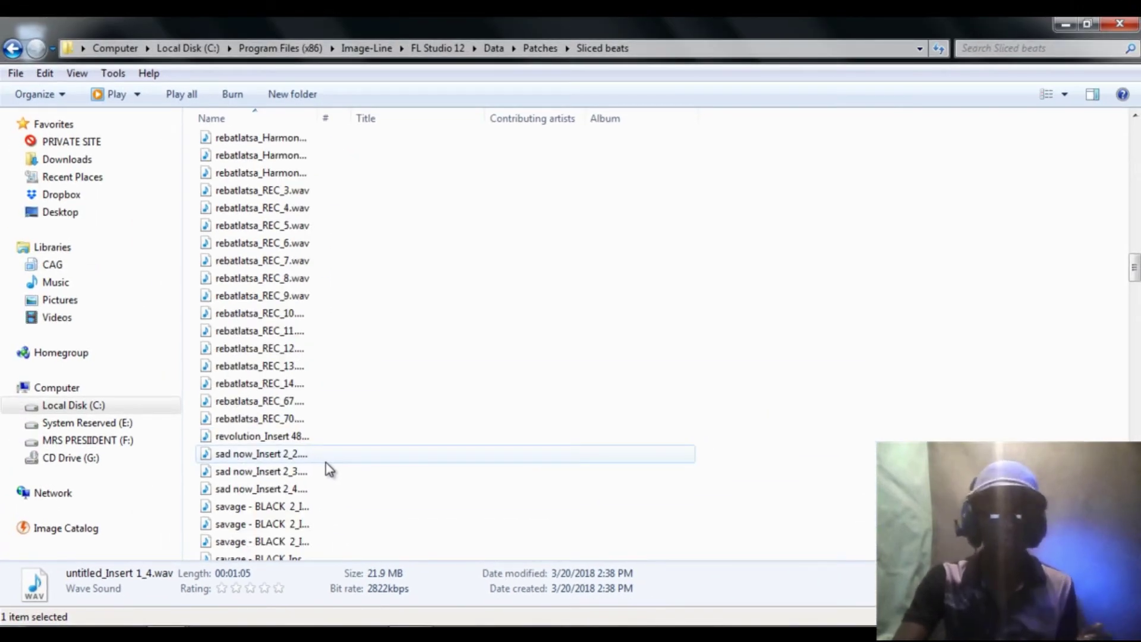
scroll(326, 462, up, 20)
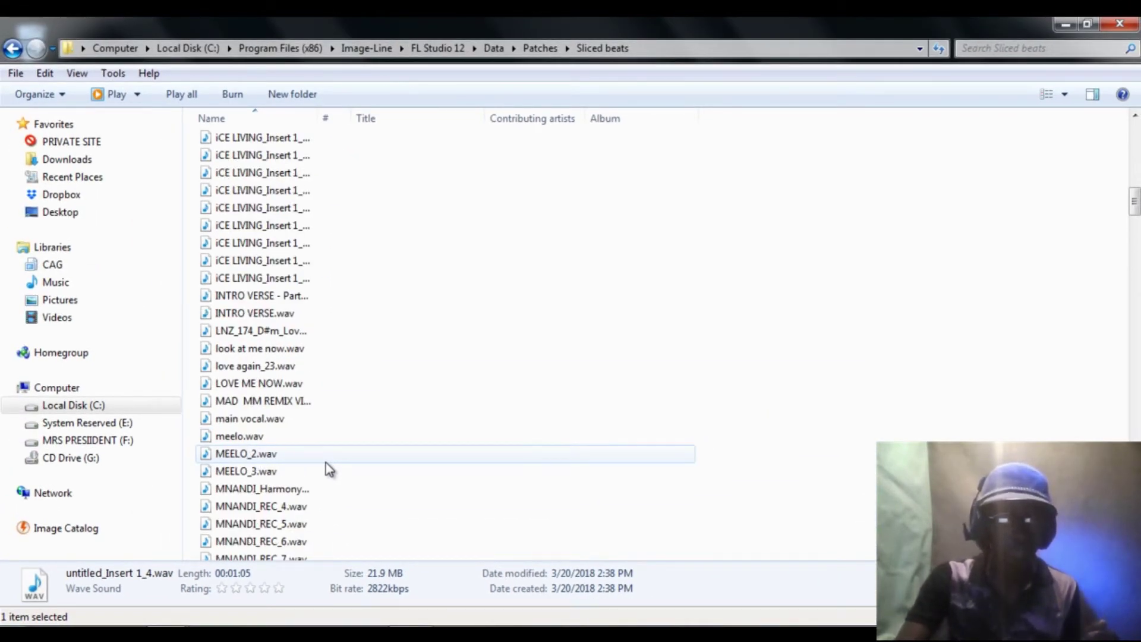
scroll(325, 462, up, 8)
scroll(326, 461, up, 6)
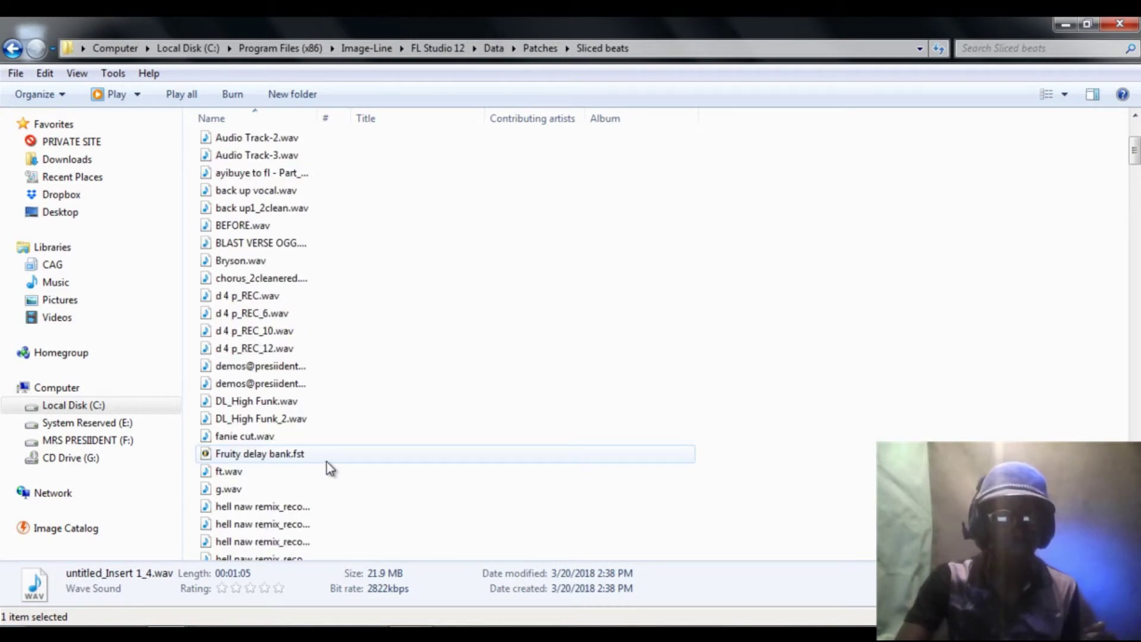
scroll(326, 461, up, 3)
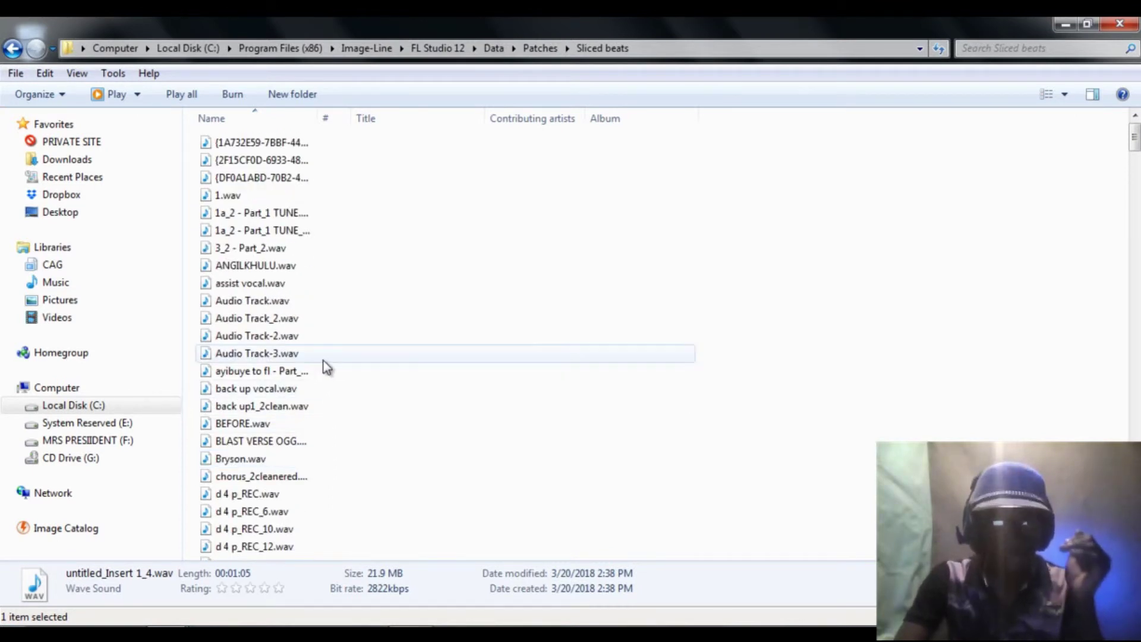
scroll(324, 368, down, 2)
scroll(288, 496, up, 2)
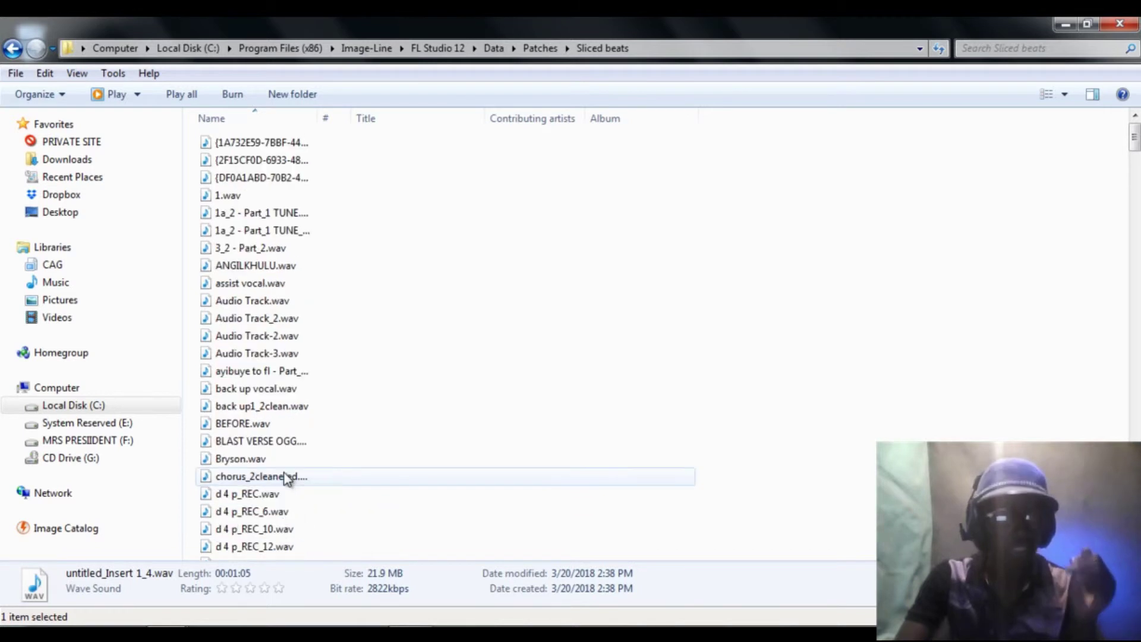
scroll(285, 473, down, 3)
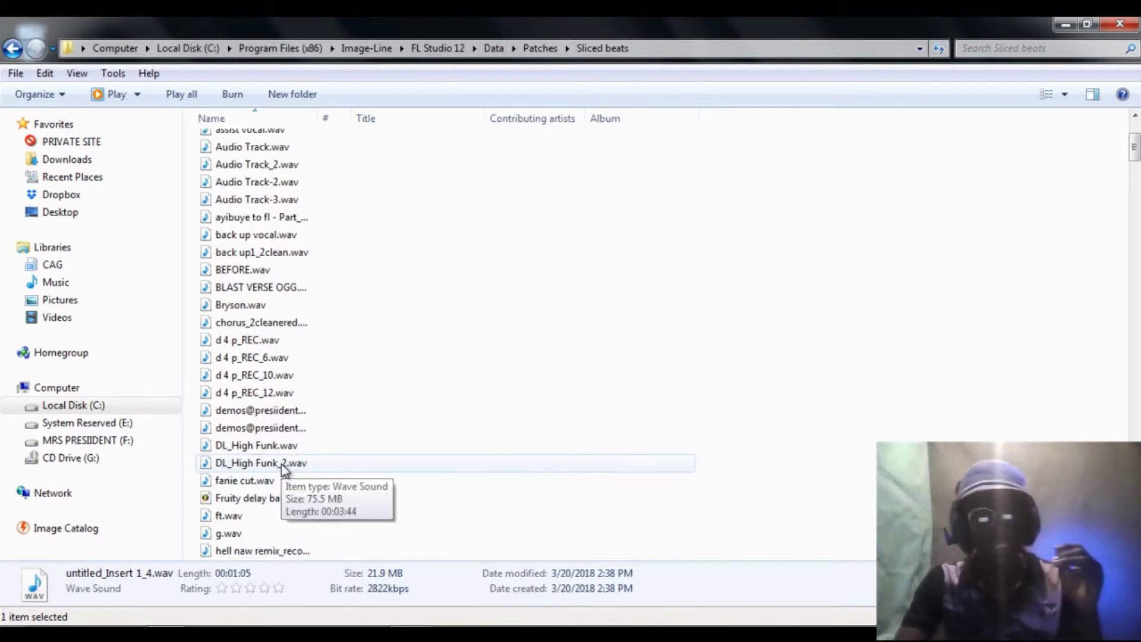
scroll(284, 469, down, 8)
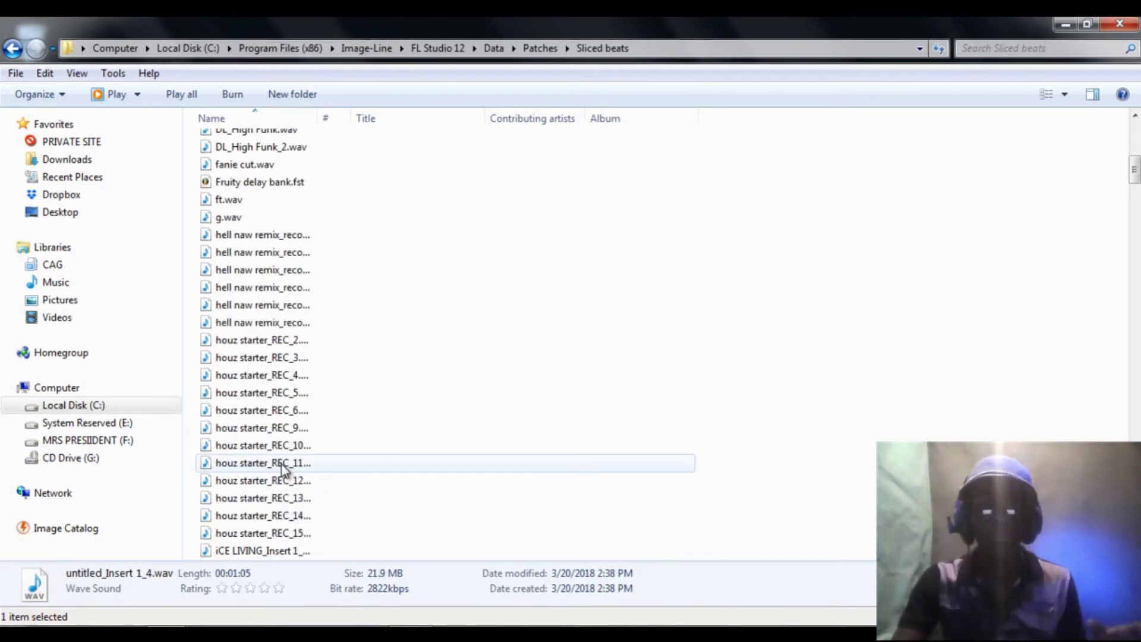
scroll(285, 469, down, 7)
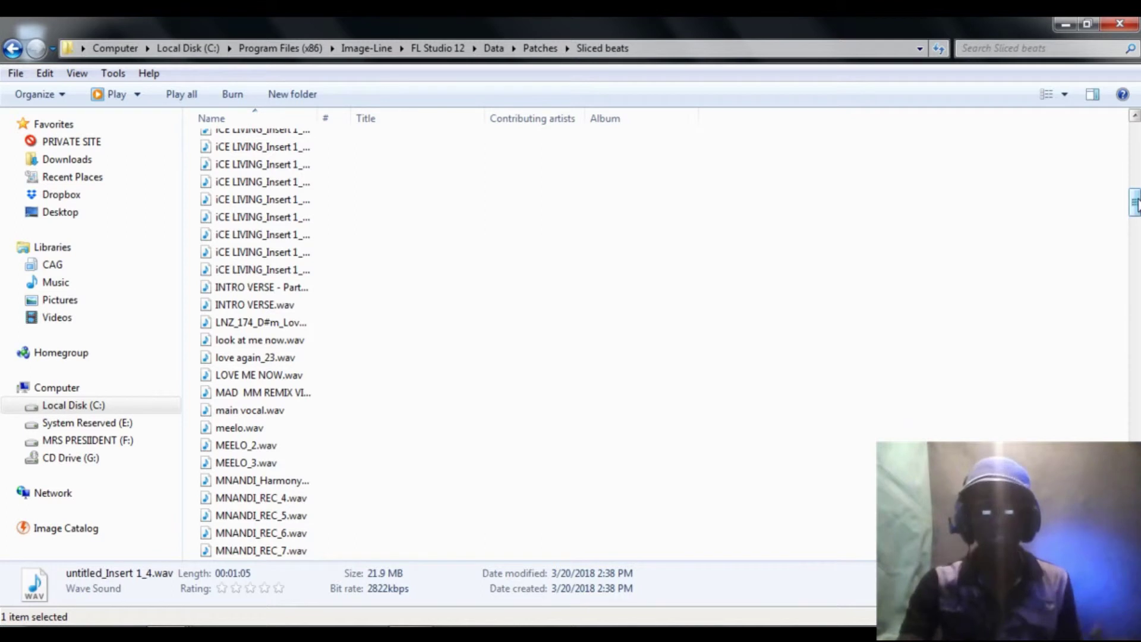
drag(1134, 203, 1134, 517)
scroll(621, 441, up, 1)
scroll(621, 445, down, 1)
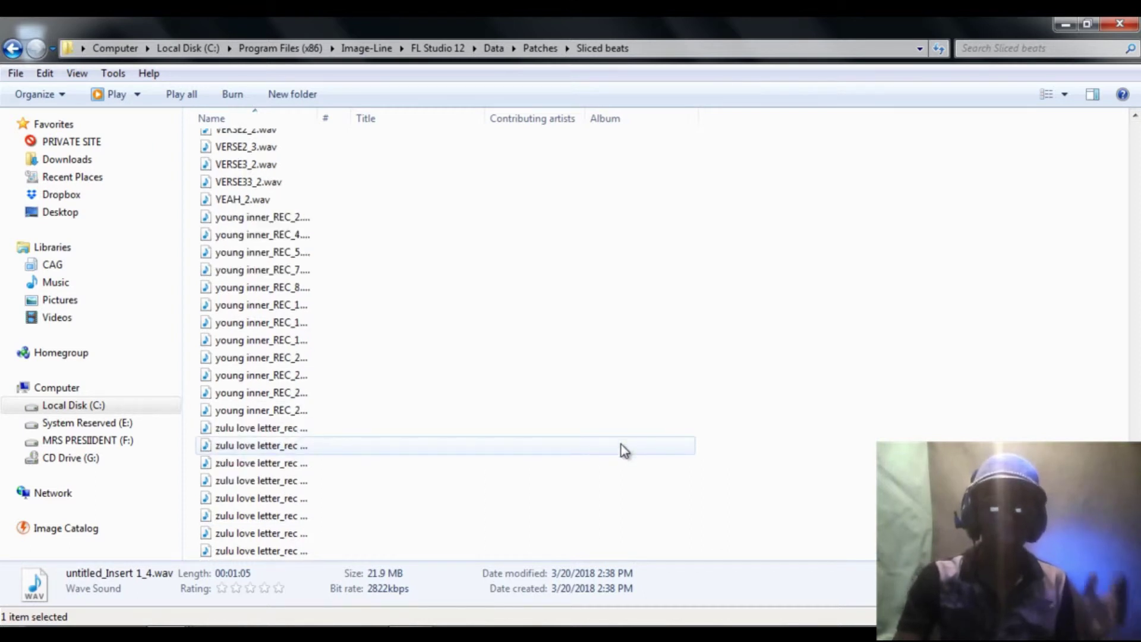
scroll(621, 444, up, 5)
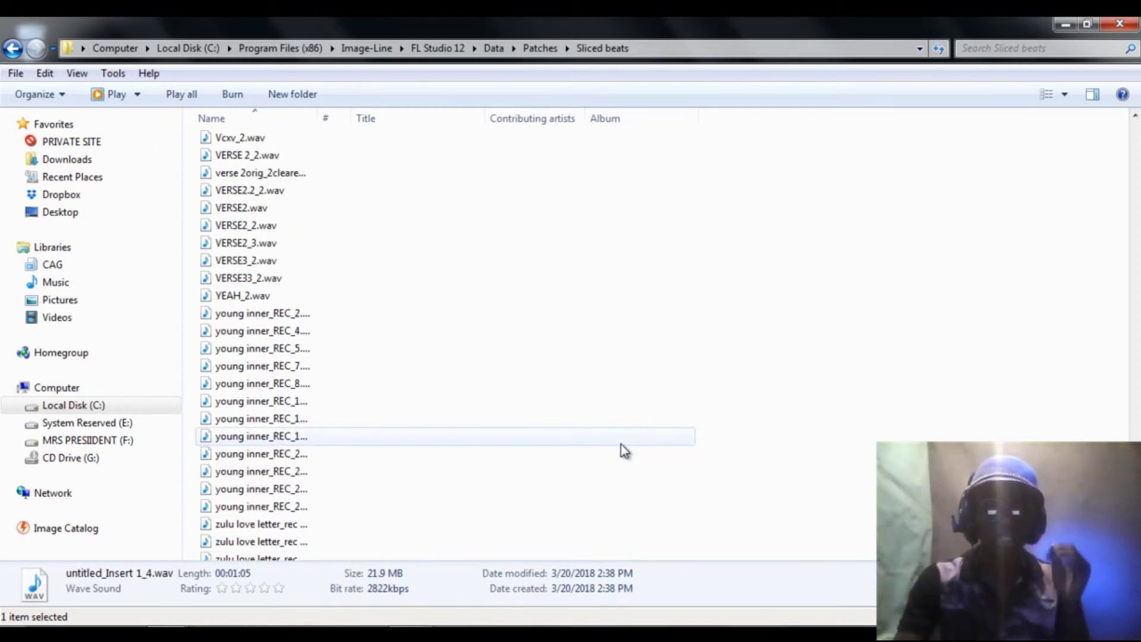
scroll(621, 445, up, 15)
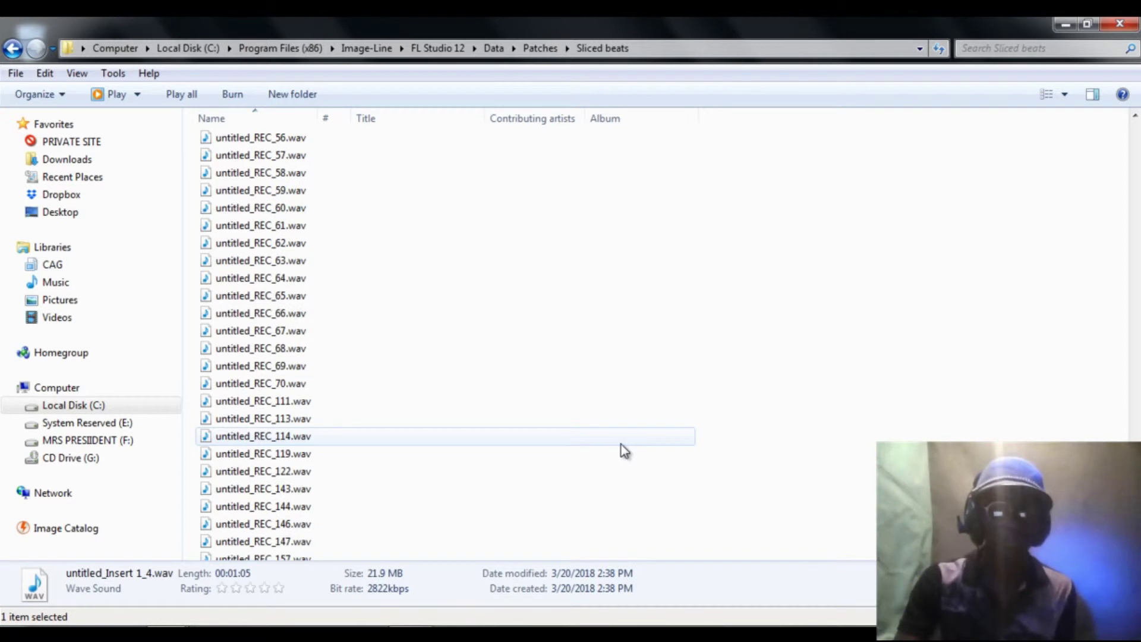
scroll(622, 444, up, 12)
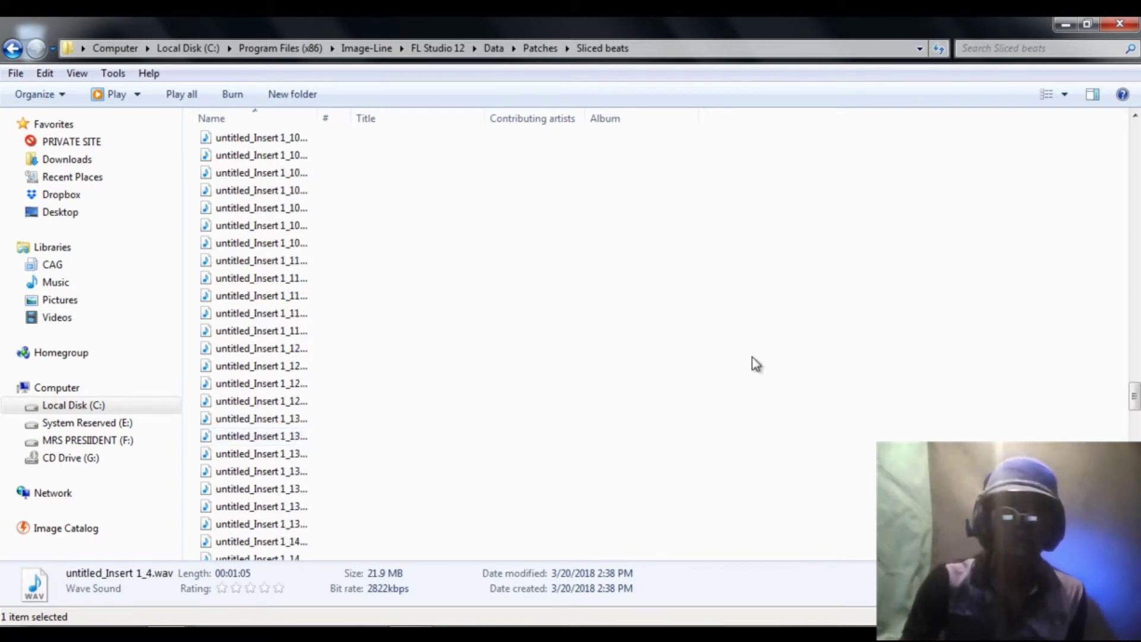
Step: Search Sliced beats for DELETE, clear the empty search, and go back to Patches
click(992, 43)
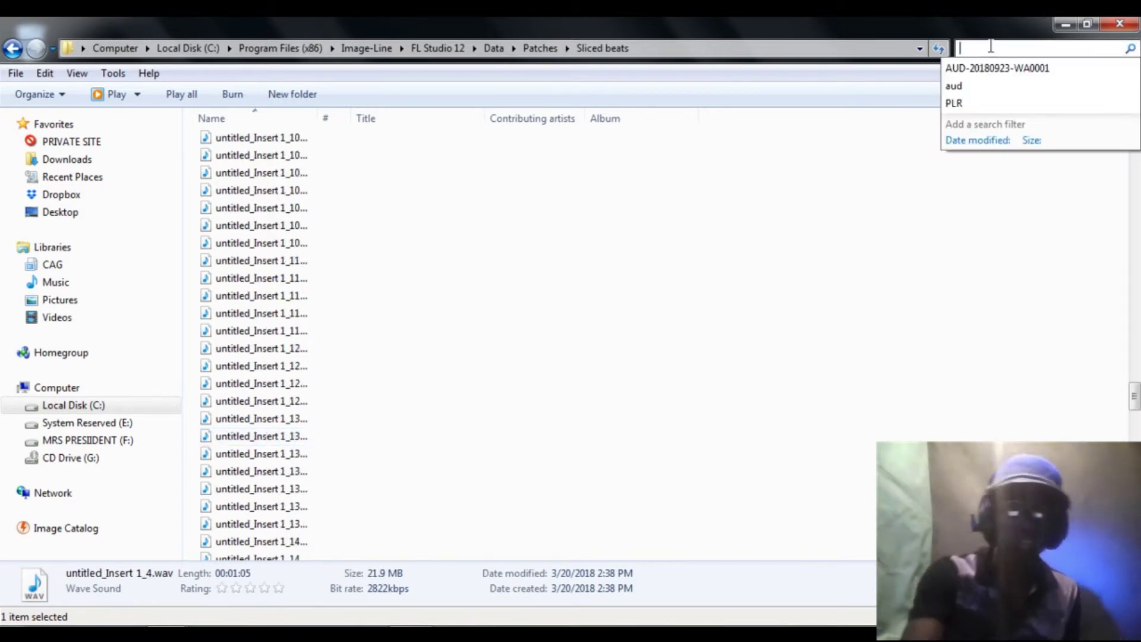
text(DELETE)
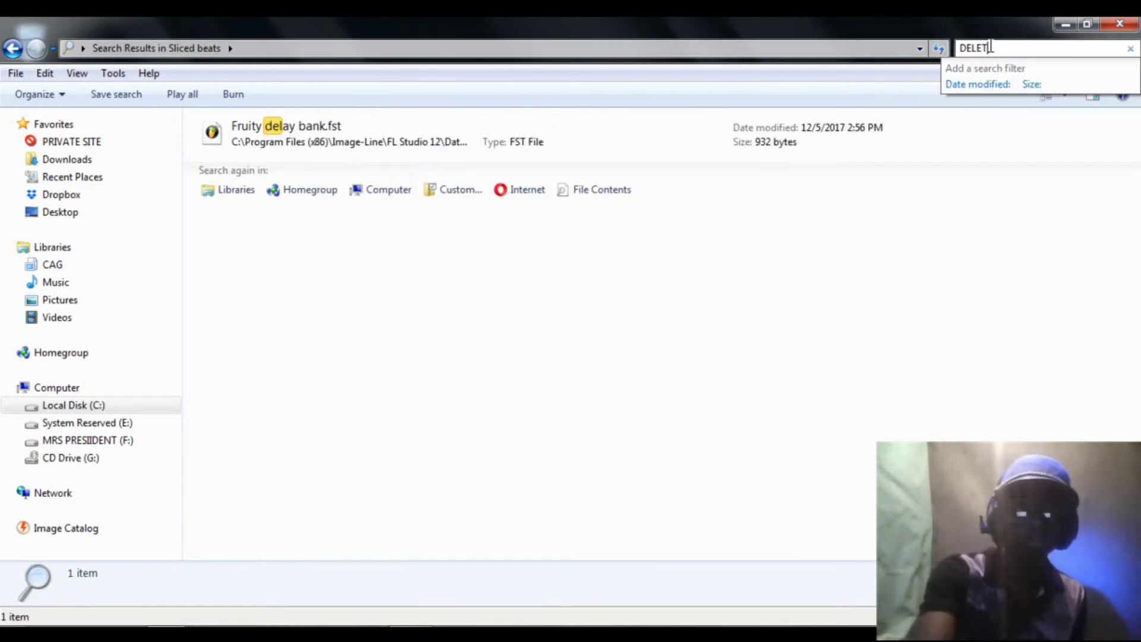
click(1128, 50)
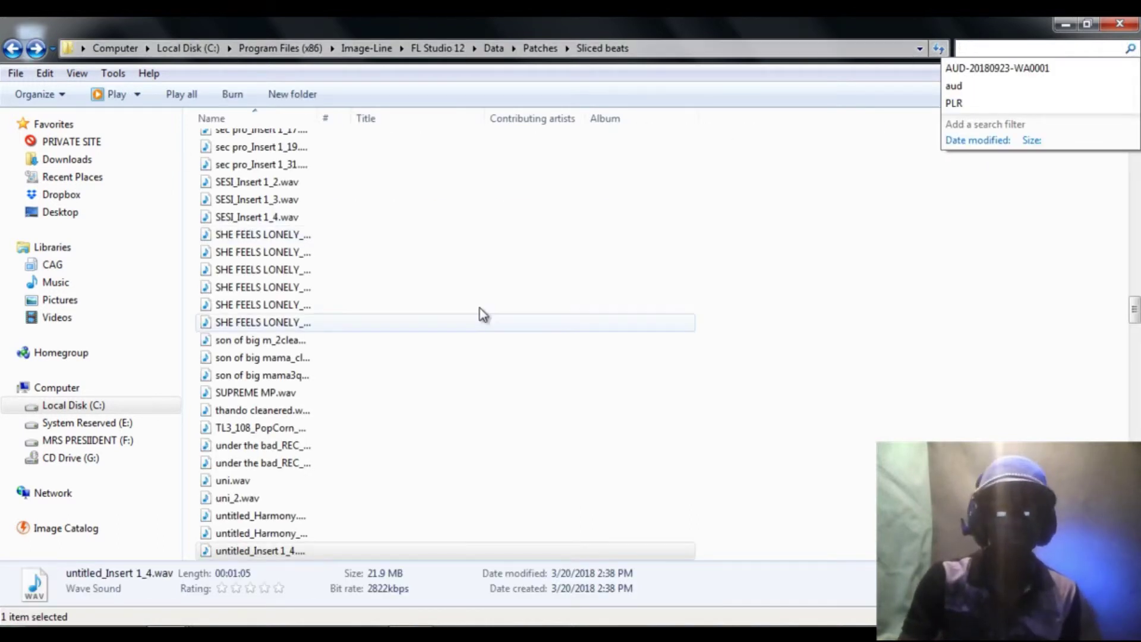
click(490, 428)
scroll(333, 291, up, 2)
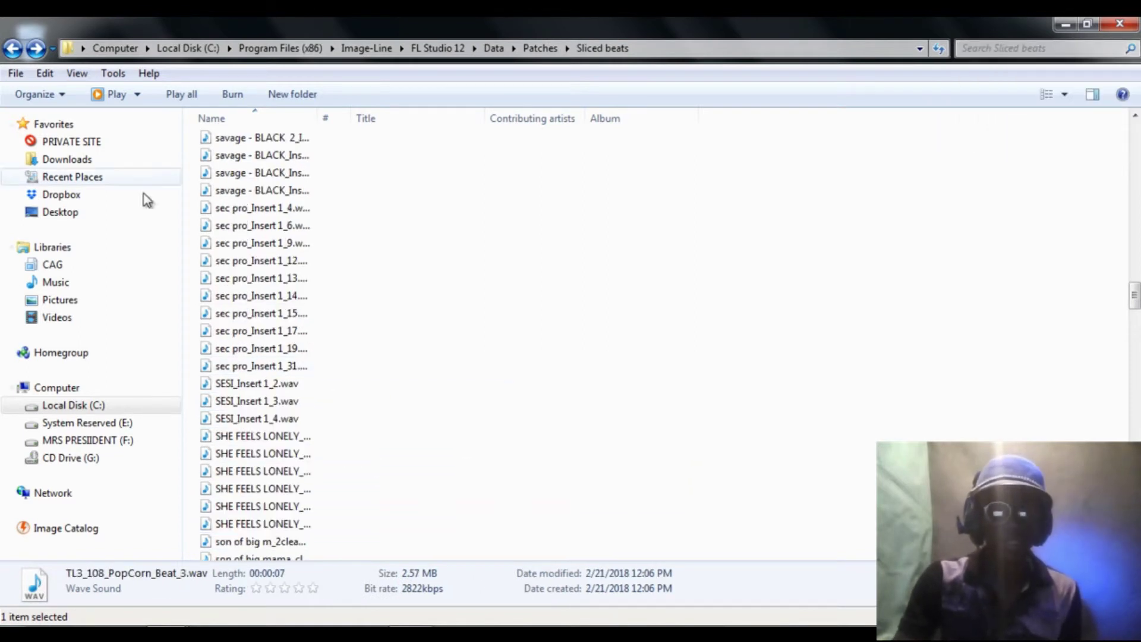
click(13, 50)
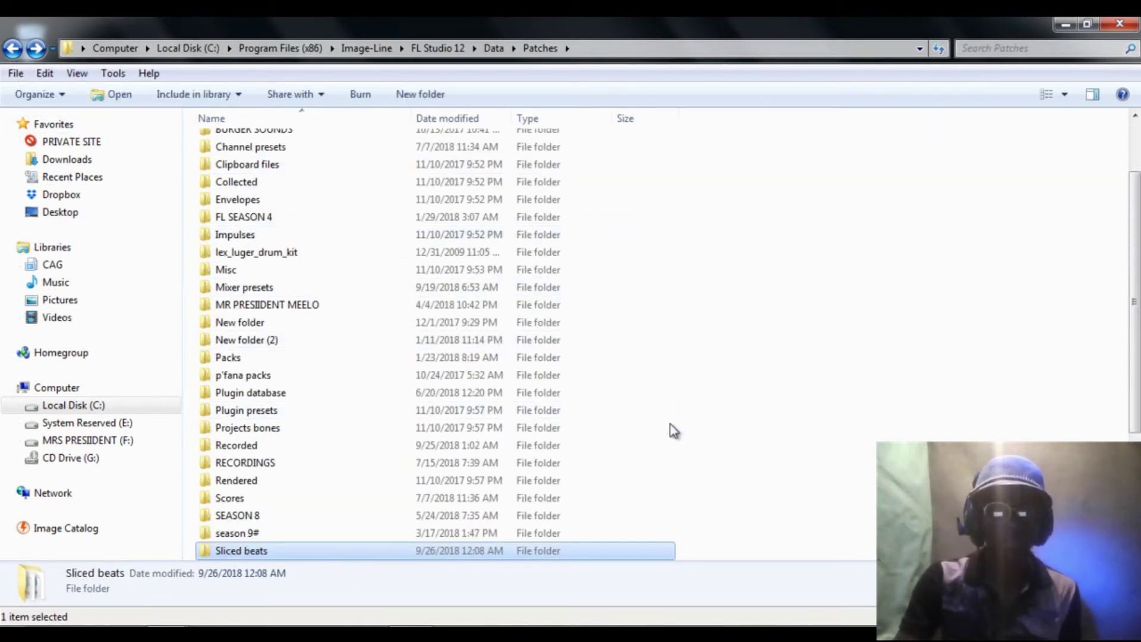
Step: In FL Studio, choose the delete recording as clip source and place it on Track 18
key(alt+Tab)
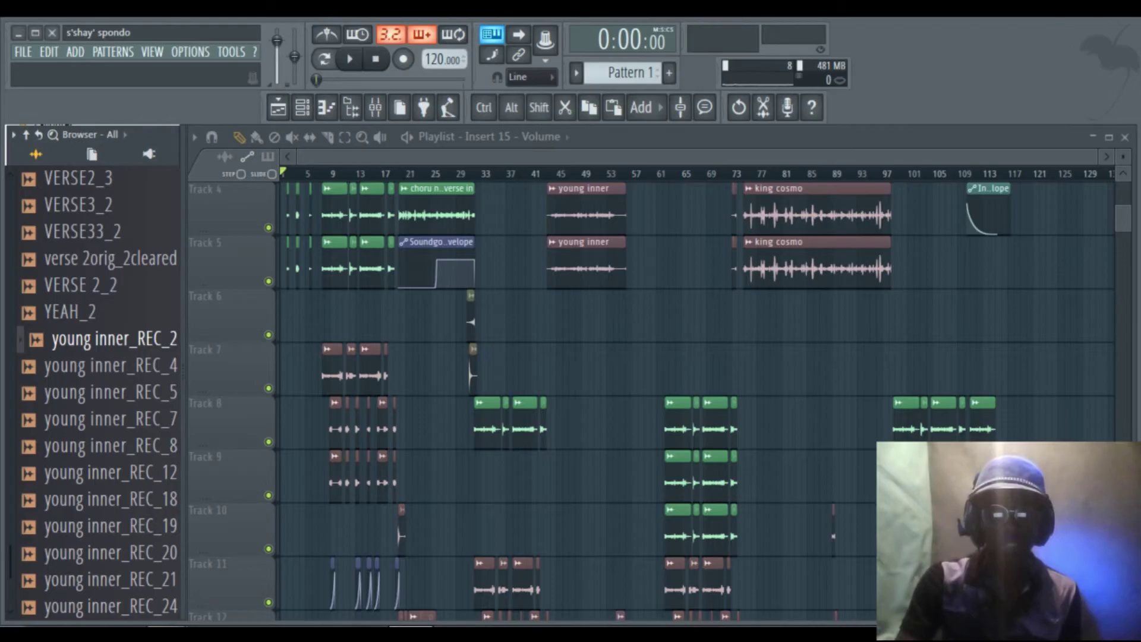
scroll(587, 362, down, 3)
scroll(588, 362, down, 5)
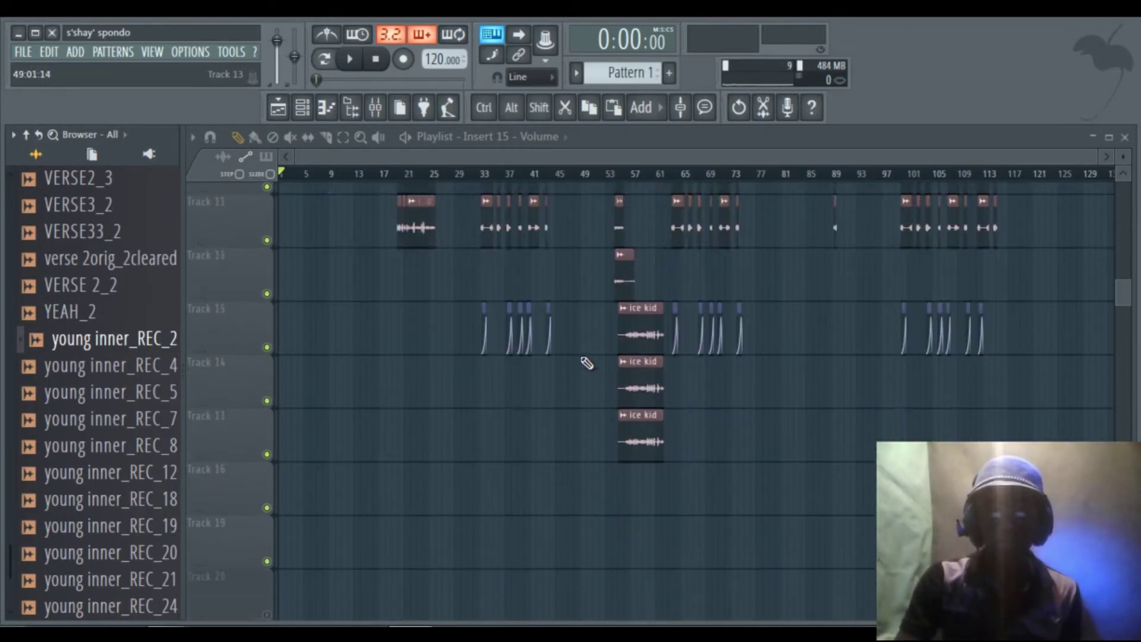
click(562, 136)
key(Escape)
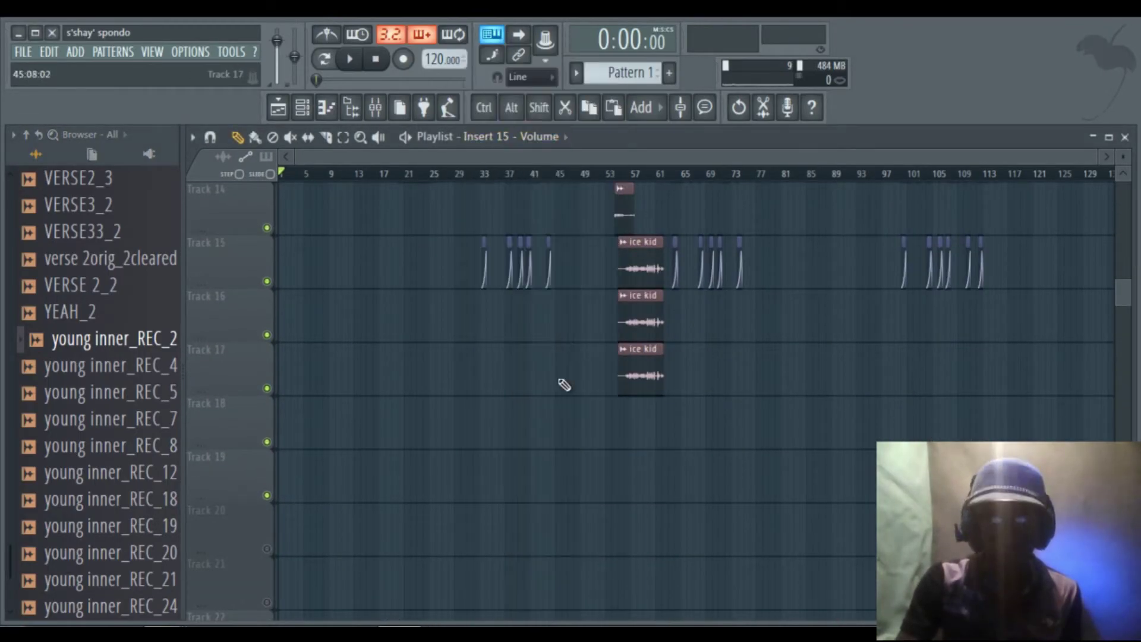
click(562, 136)
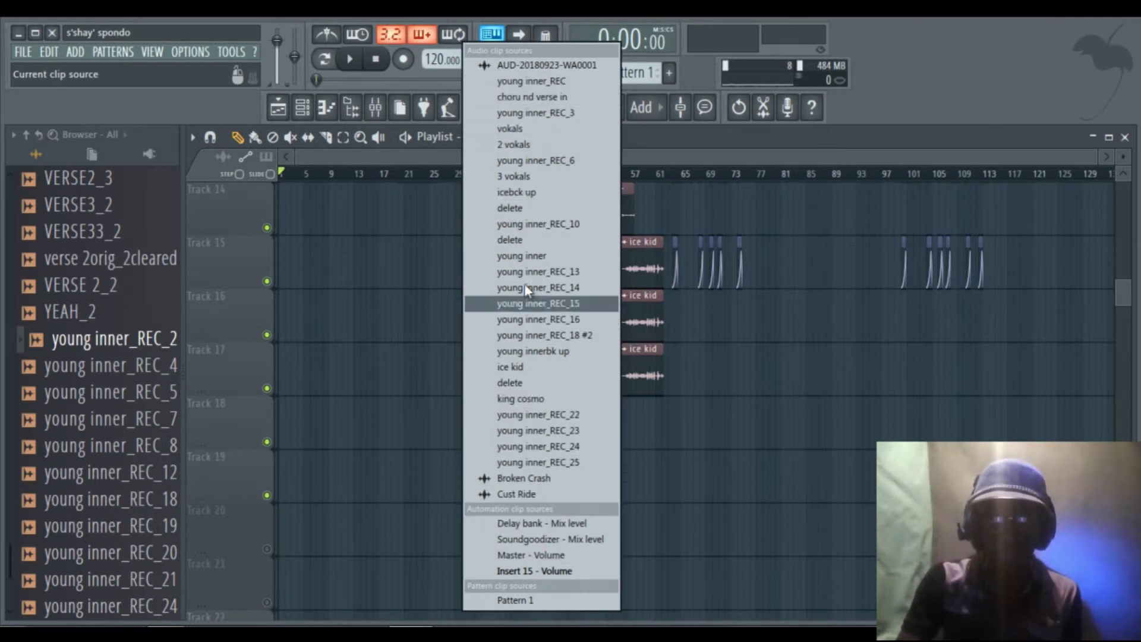
click(516, 240)
click(763, 419)
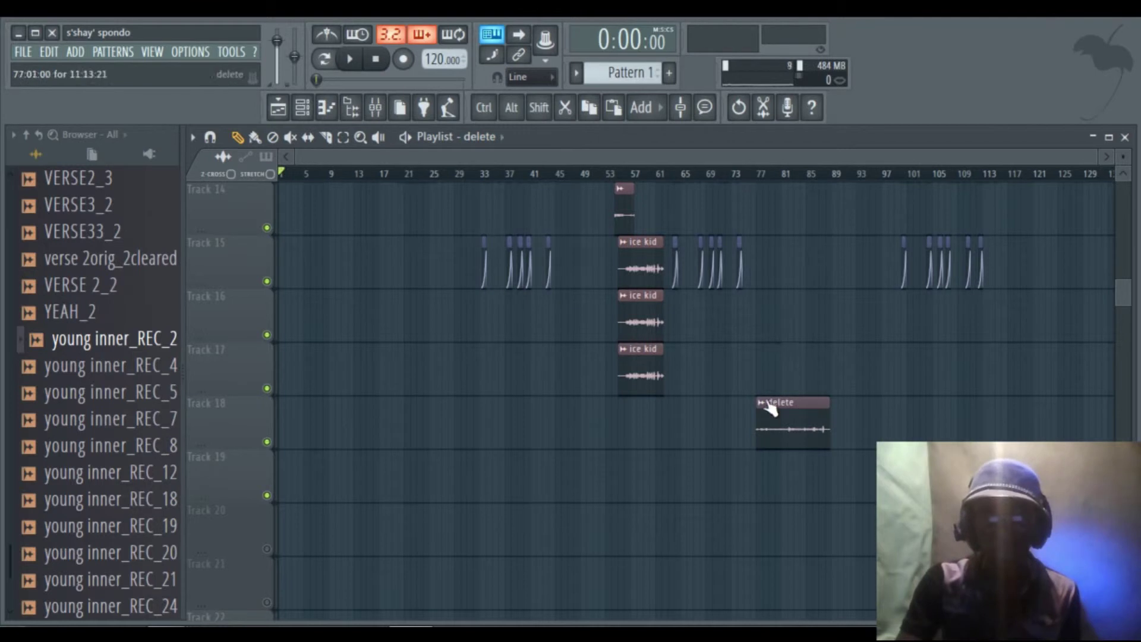
Step: Copy the name 'choru nd verse in' from the green Track 8 clip's rename box, leaving it unchanged
scroll(716, 413, up, 7)
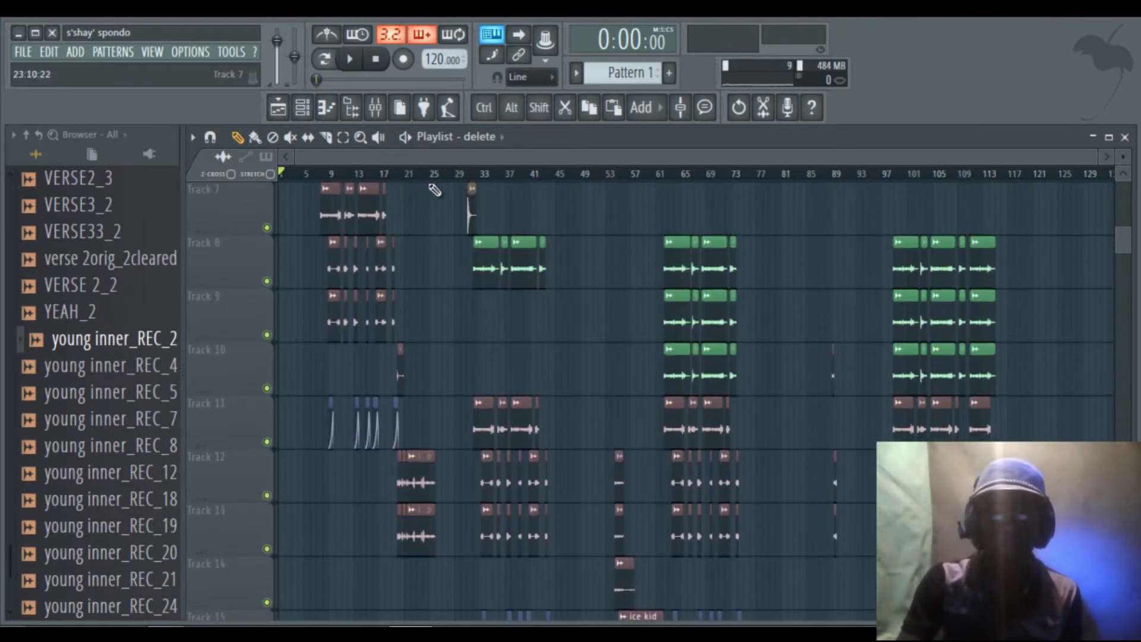
click(479, 242)
click(526, 321)
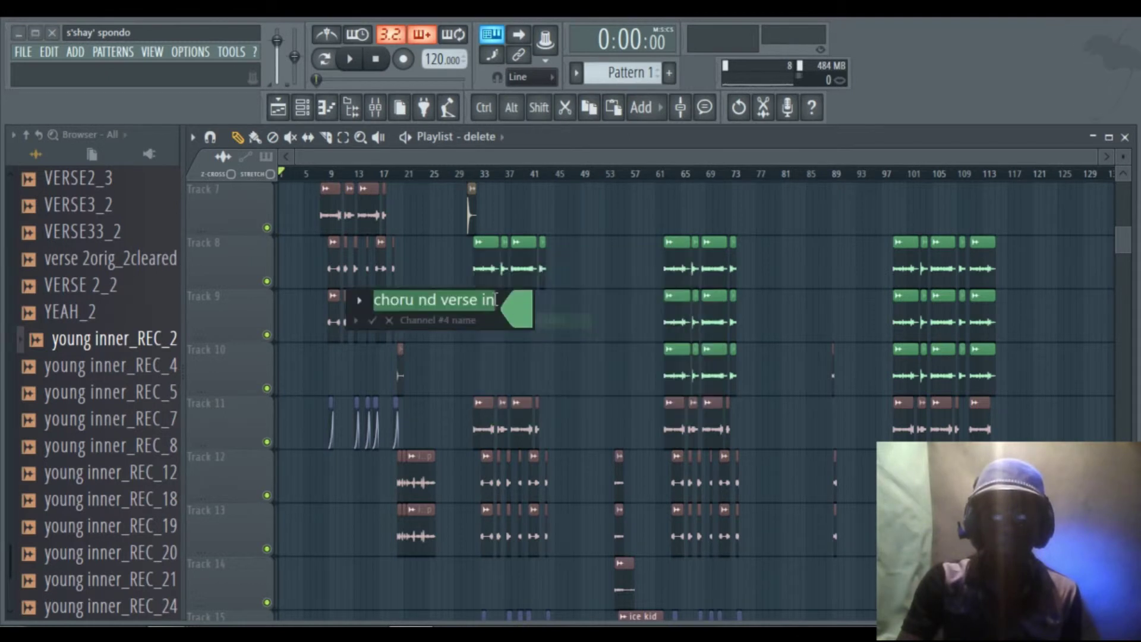
right_click(469, 297)
click(505, 353)
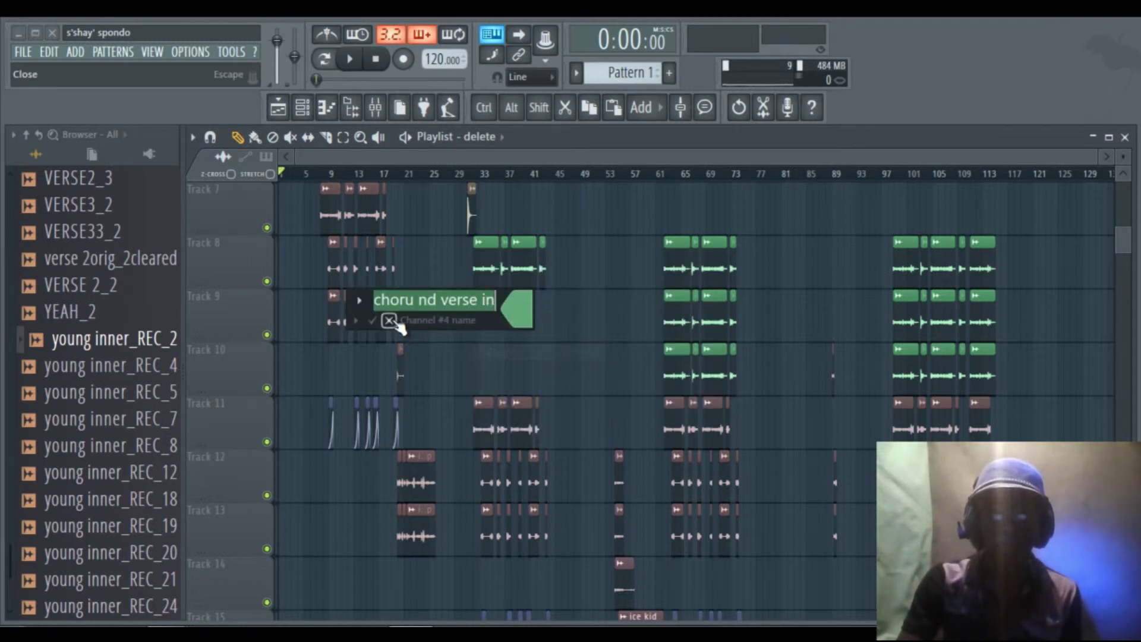
key(Escape)
Step: Search the Patches folder for the pasted name 'choru nd verse in', find nothing, and return to the listing
mouse_move(301, 582)
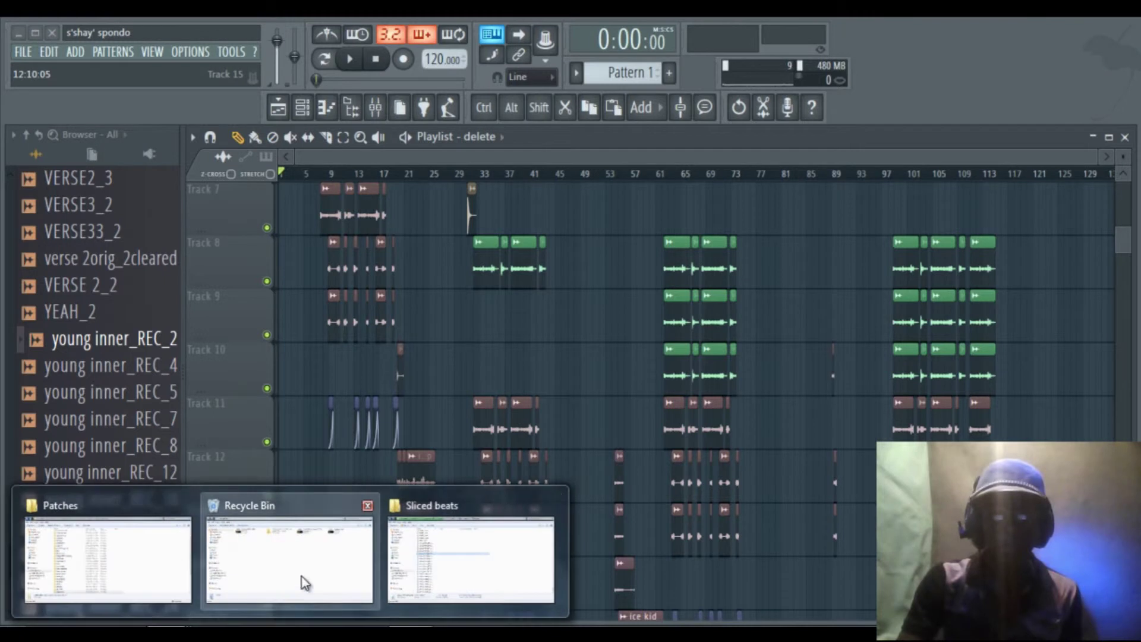
click(458, 542)
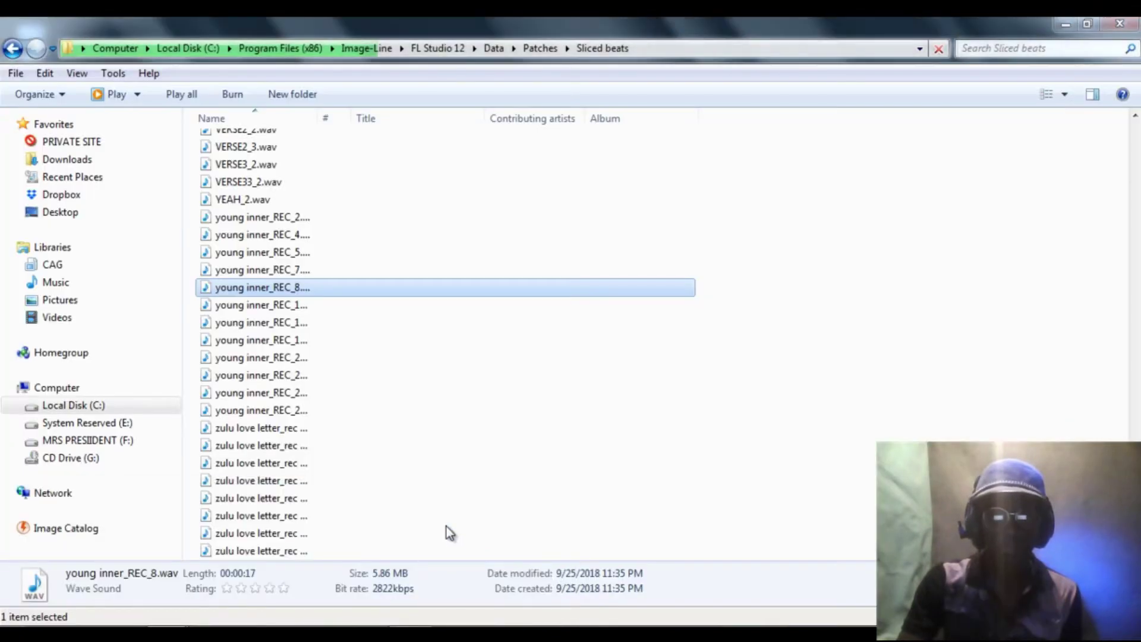
click(13, 48)
click(1022, 46)
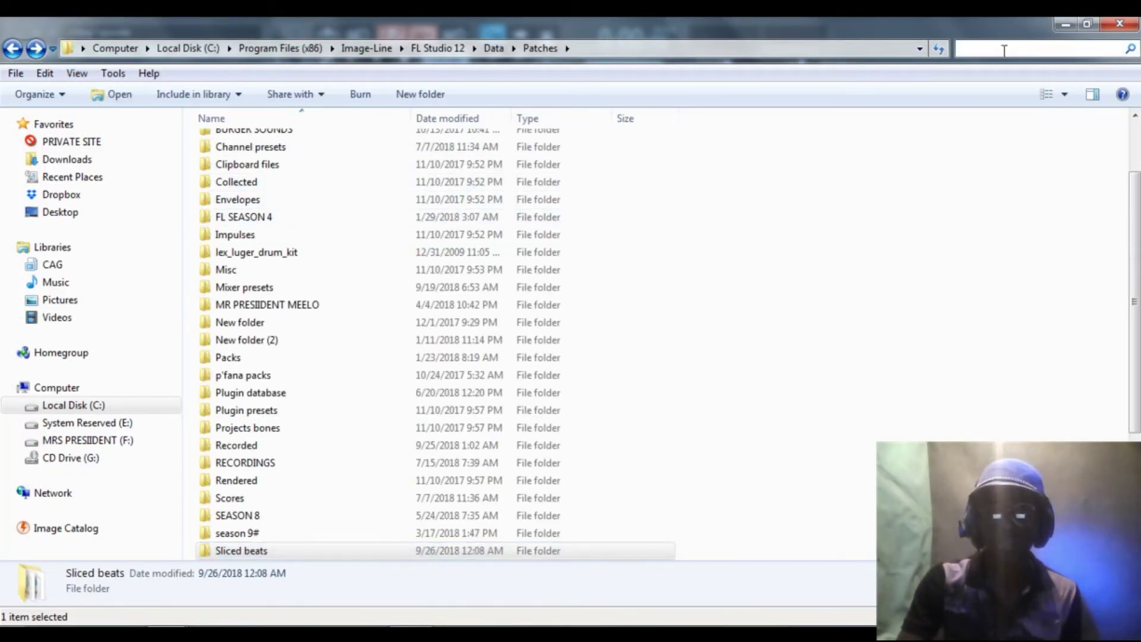
right_click(998, 49)
click(1037, 95)
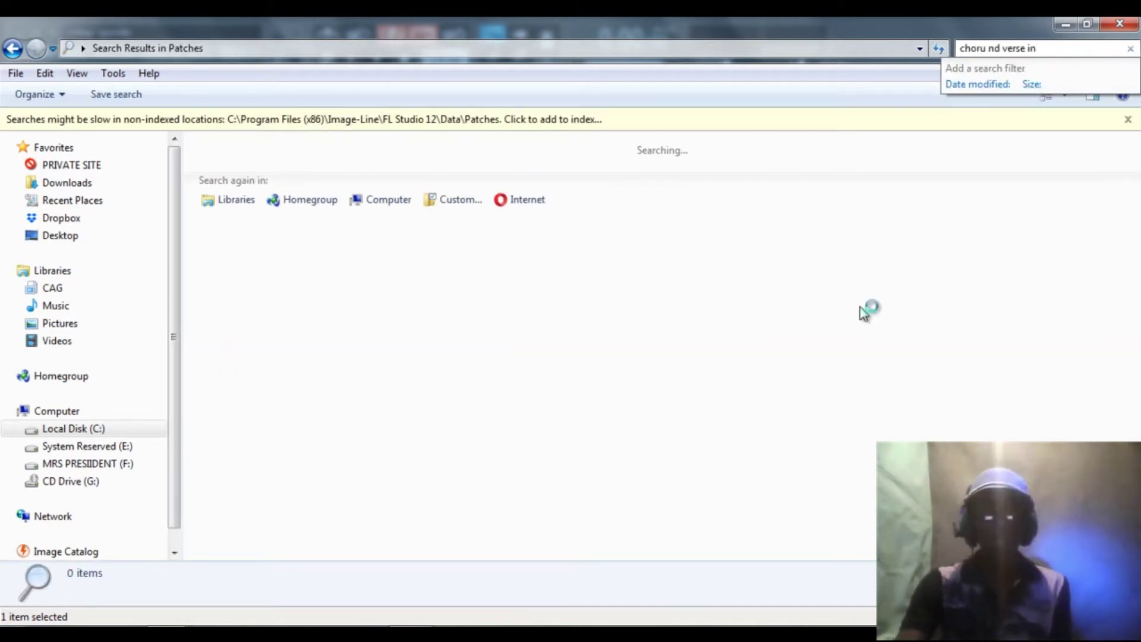
key(Return)
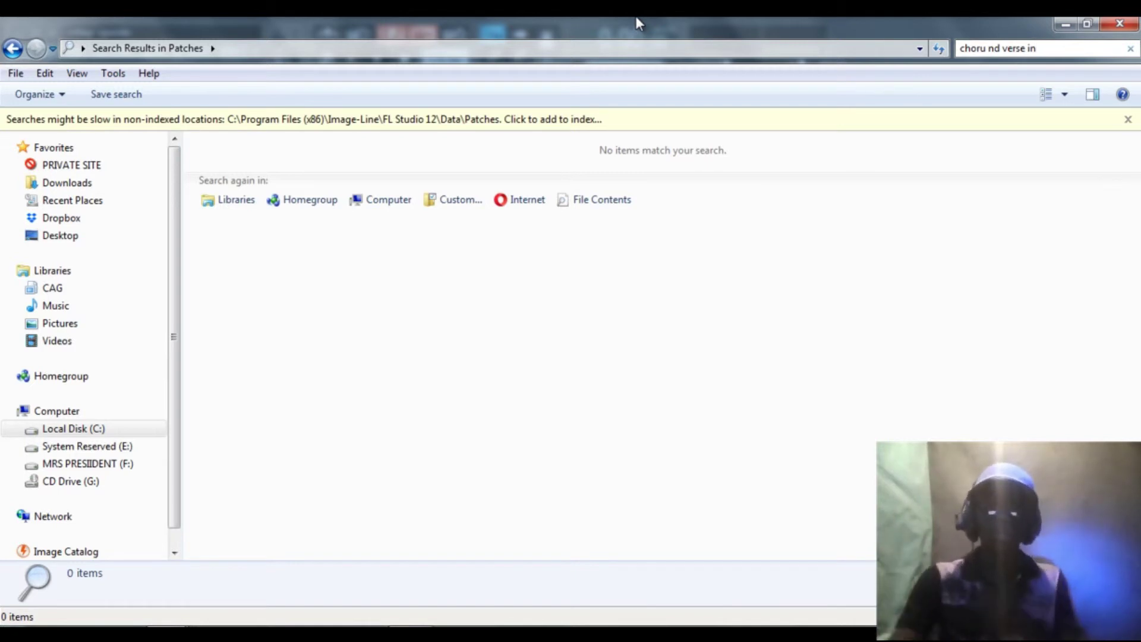
click(11, 51)
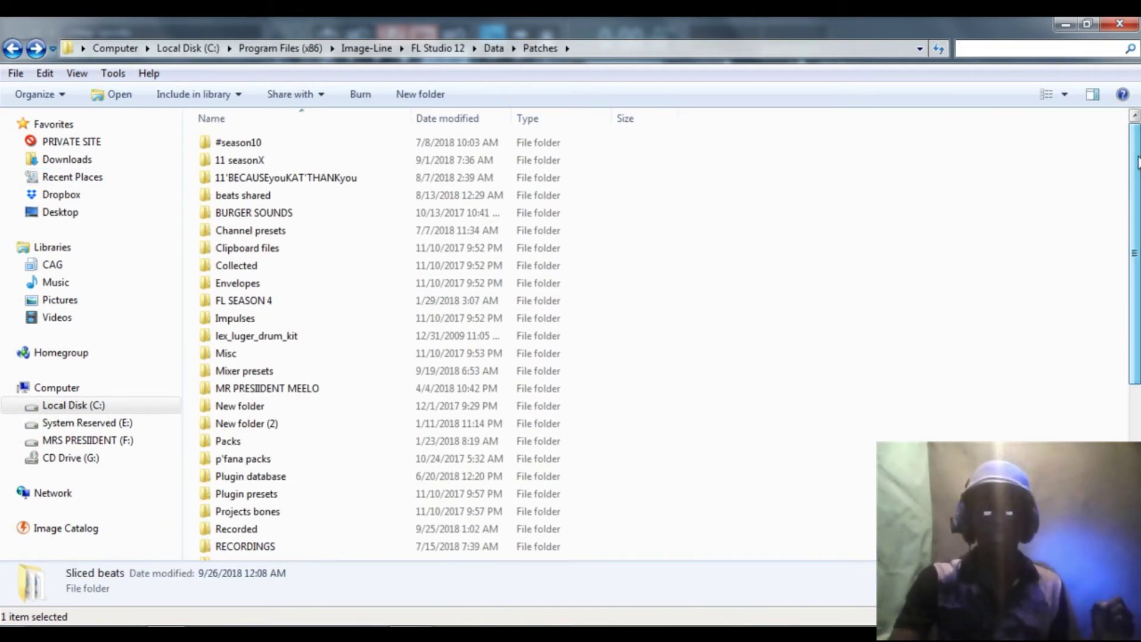
Step: Go up to the Data folder and search it for 'choru nd verse in', finding no results
click(14, 51)
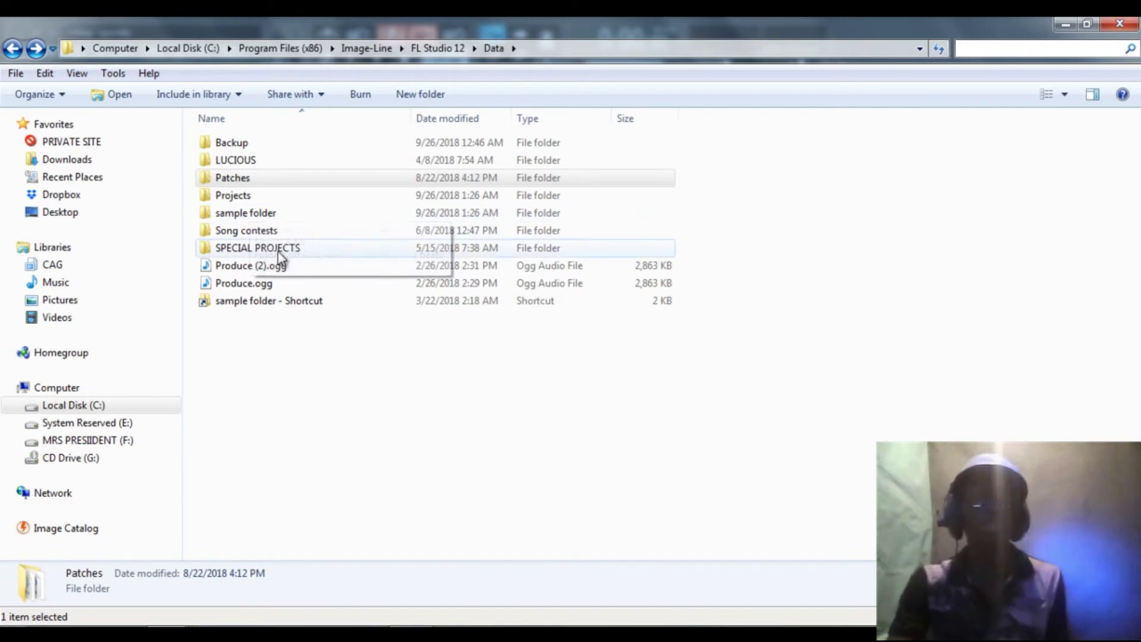
right_click(983, 51)
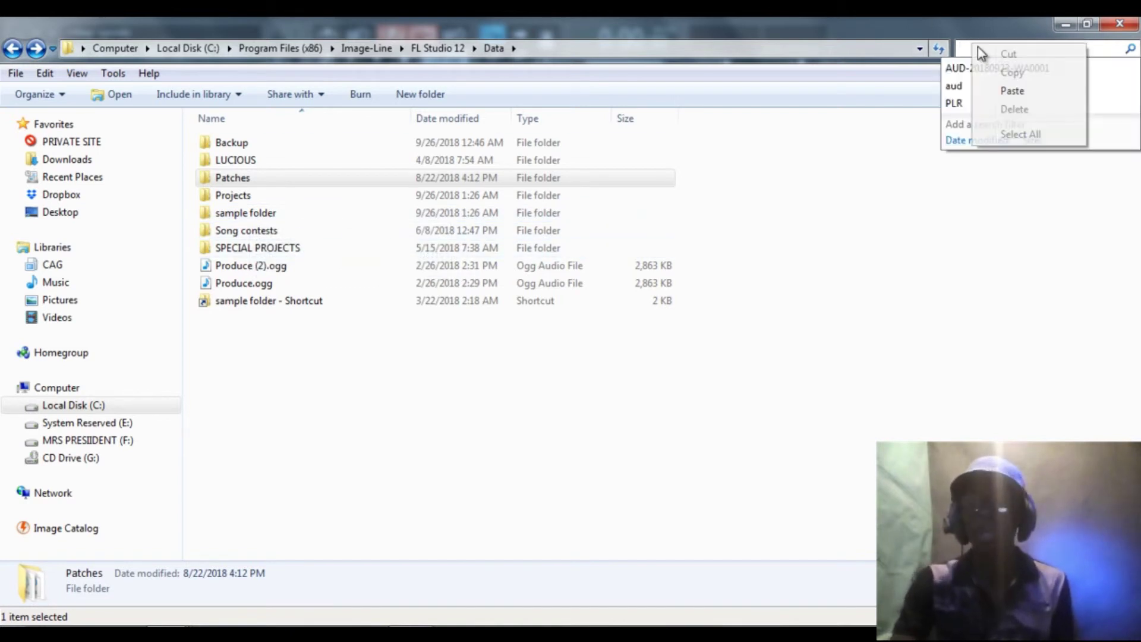
click(1010, 92)
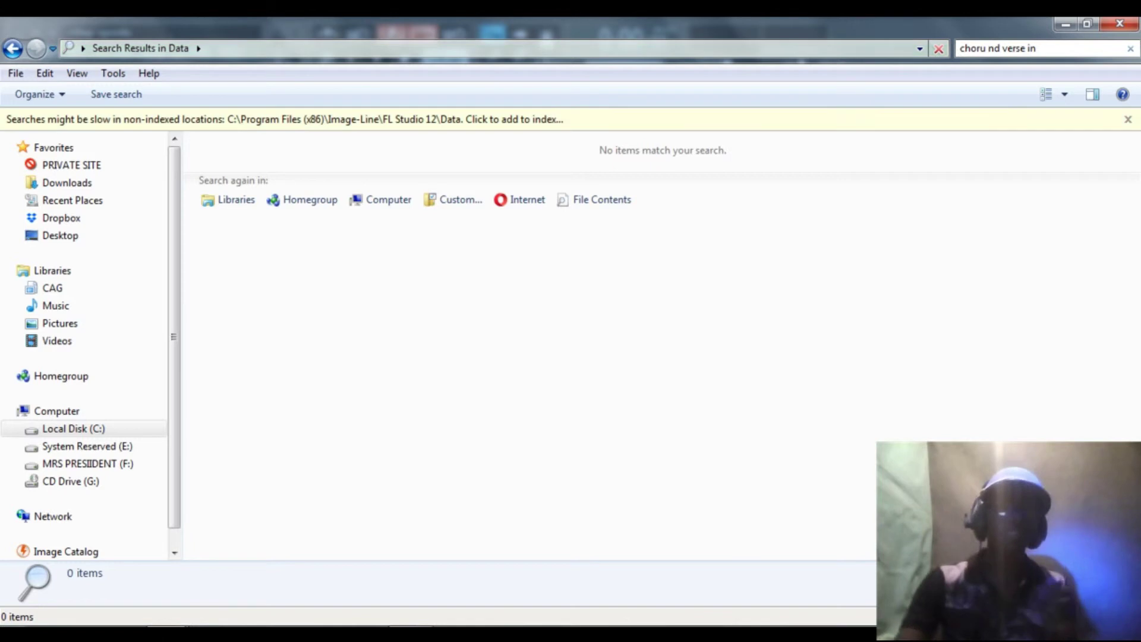
click(12, 50)
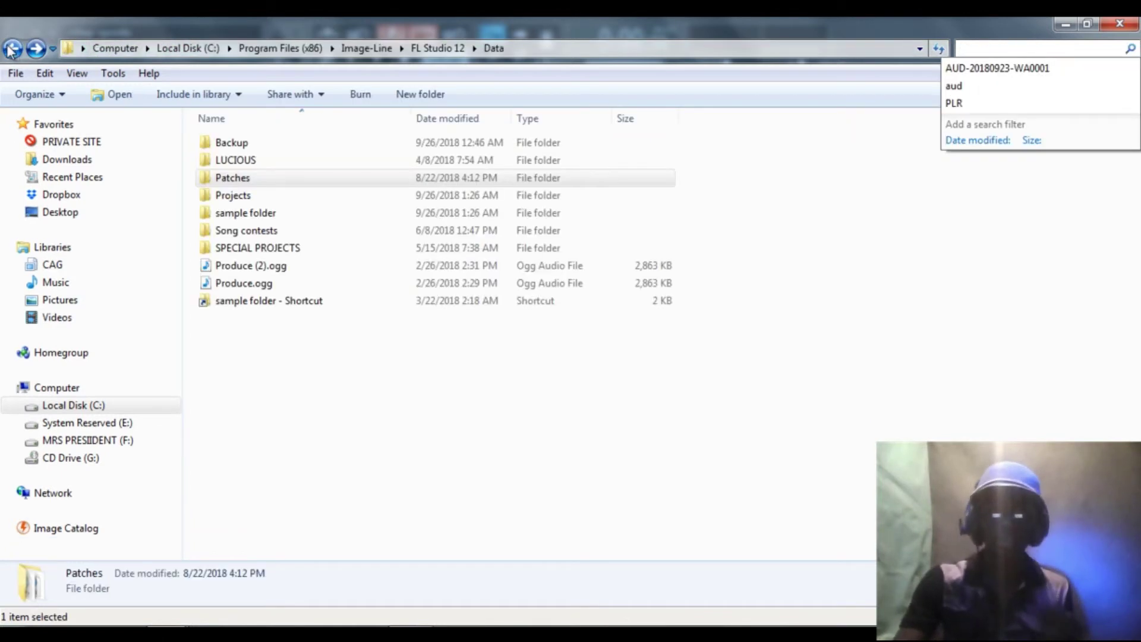
Step: Inspect the sample folder, Song contests with its New folder, and SPECIAL PROJECTS, then close Explorer
double_click(266, 215)
scroll(266, 208, down, 3)
scroll(268, 199, up, 3)
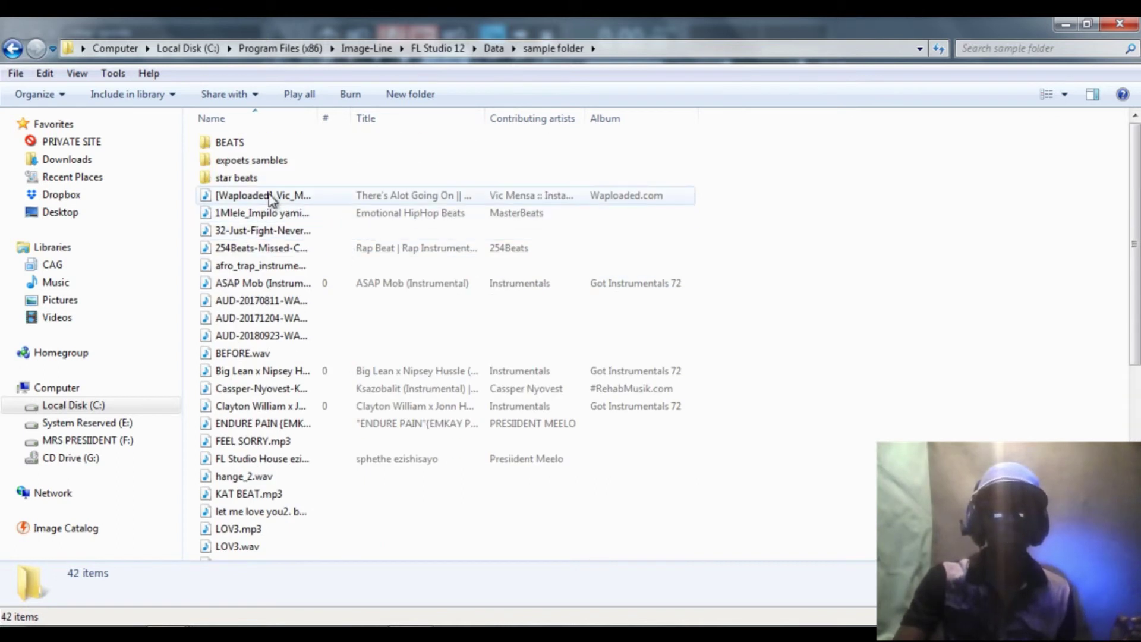
click(12, 50)
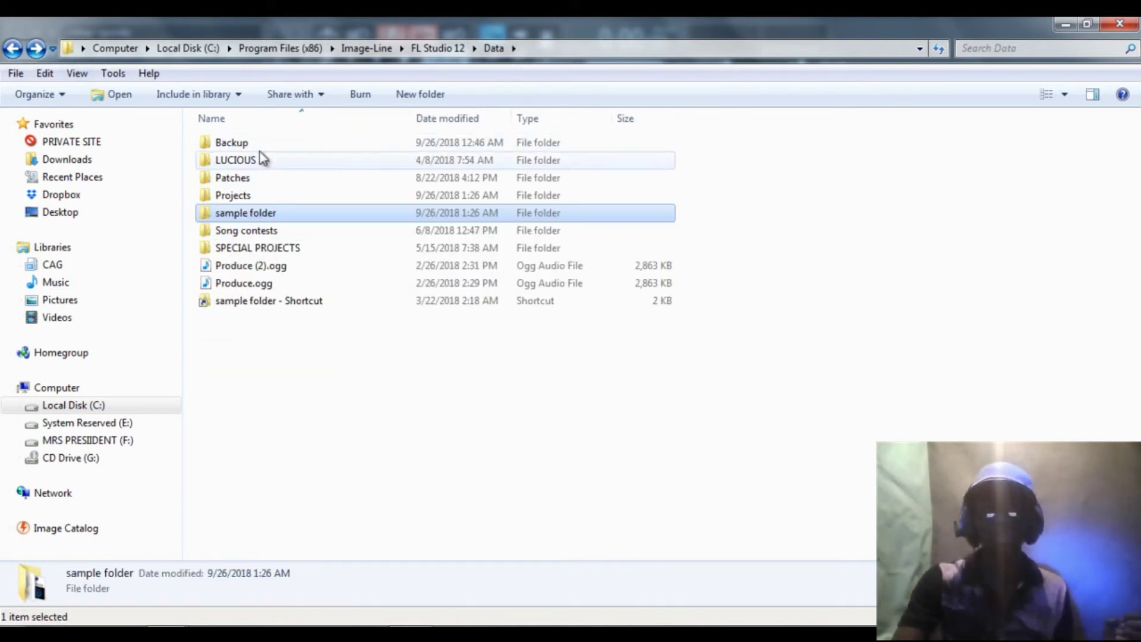
double_click(268, 232)
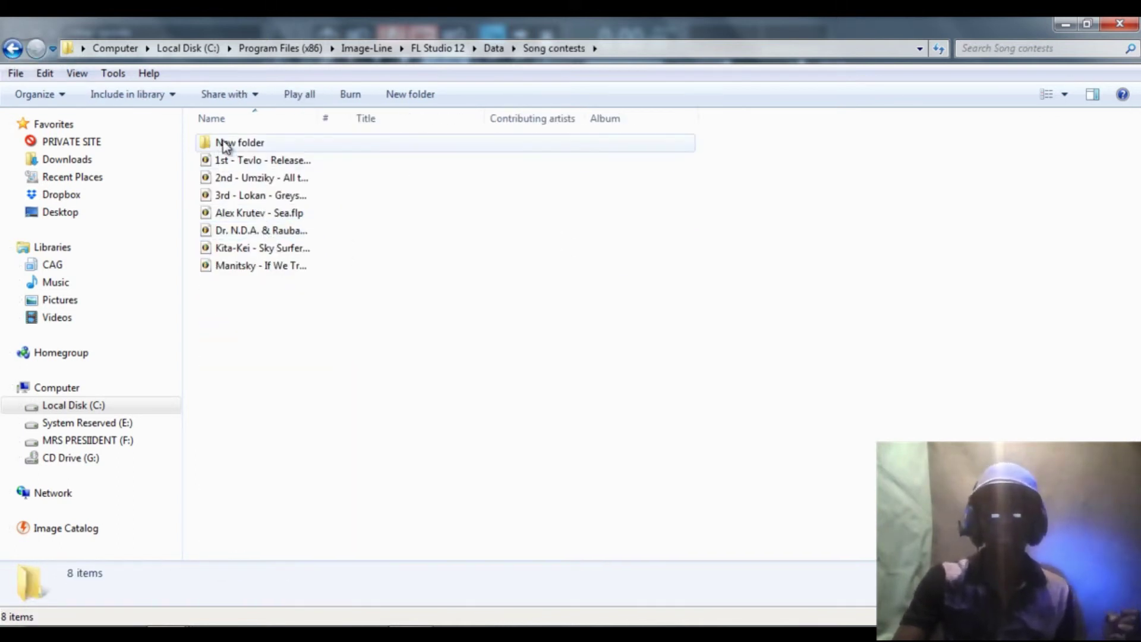
double_click(225, 146)
click(15, 50)
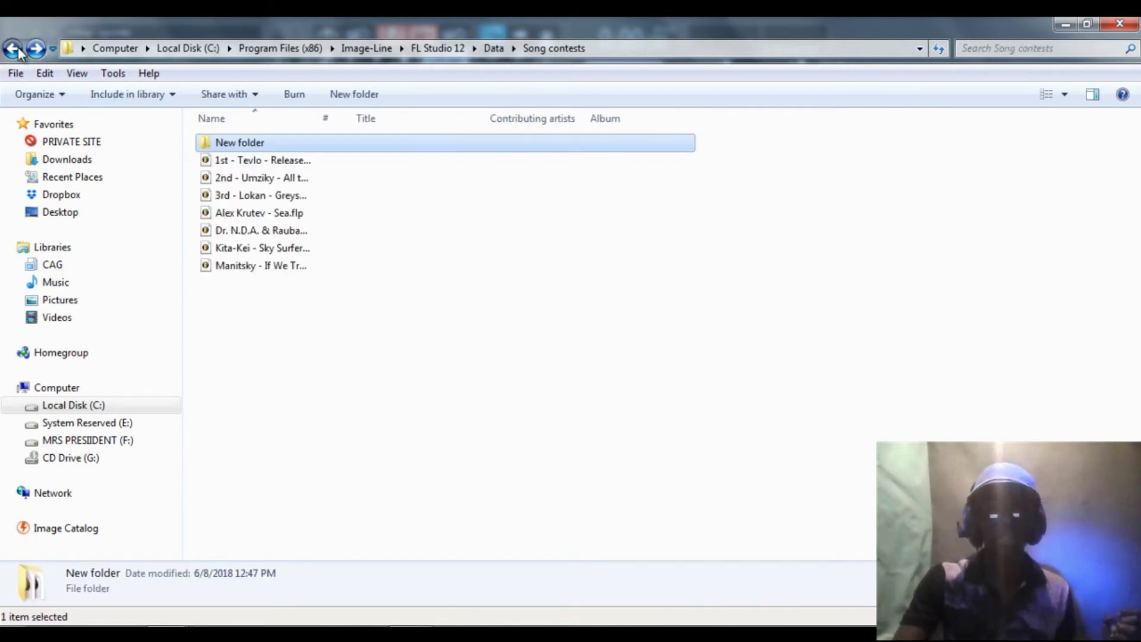
click(13, 48)
double_click(273, 247)
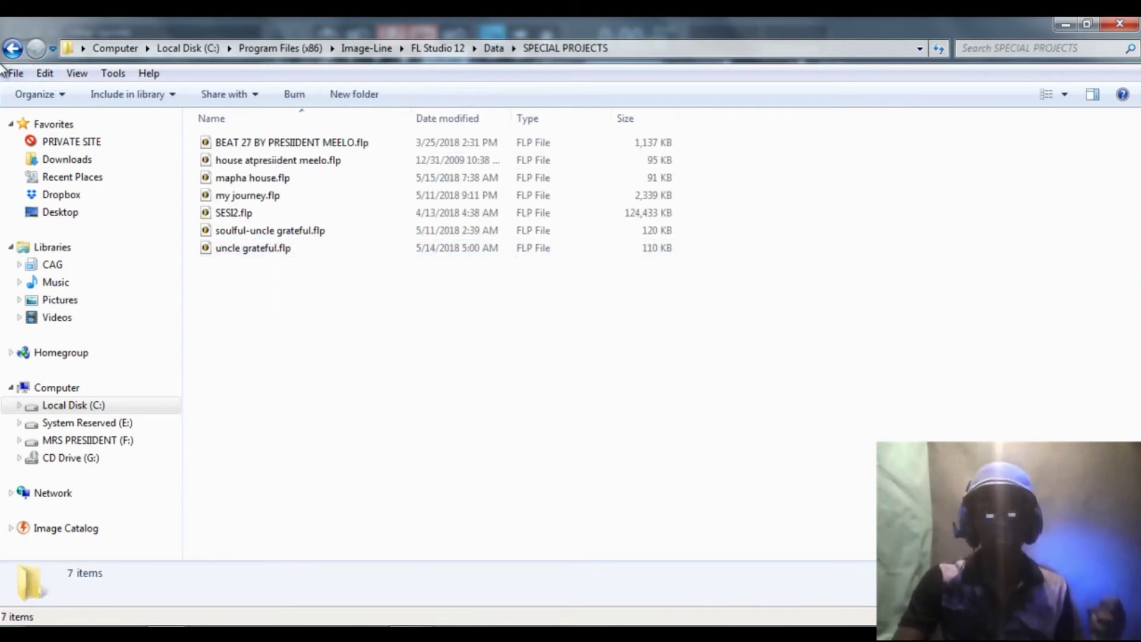
click(12, 48)
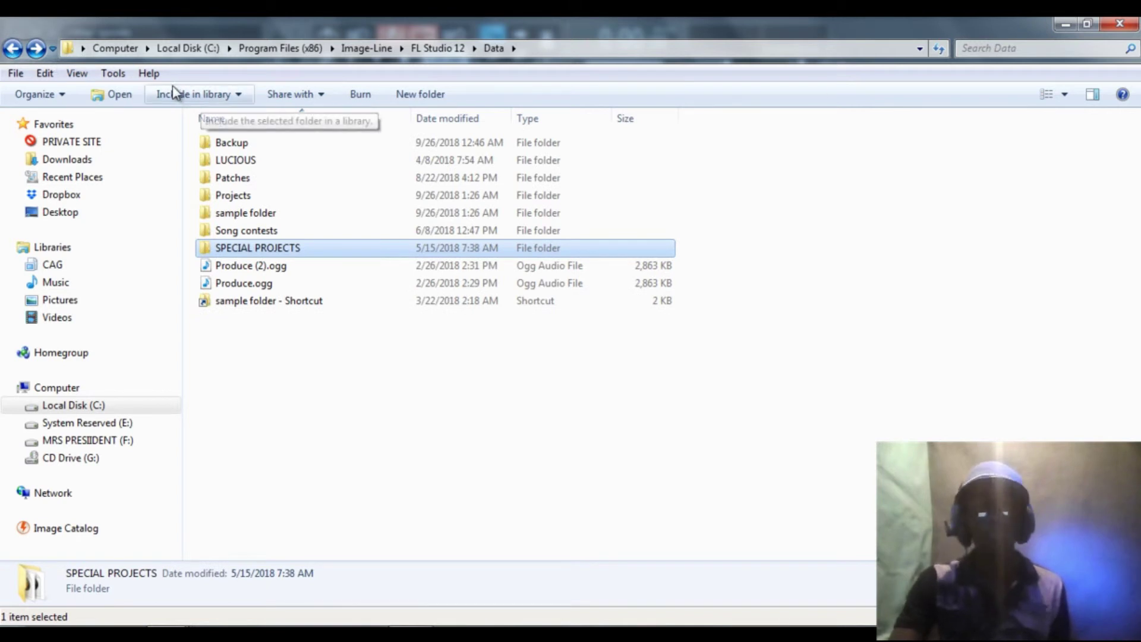
click(1065, 23)
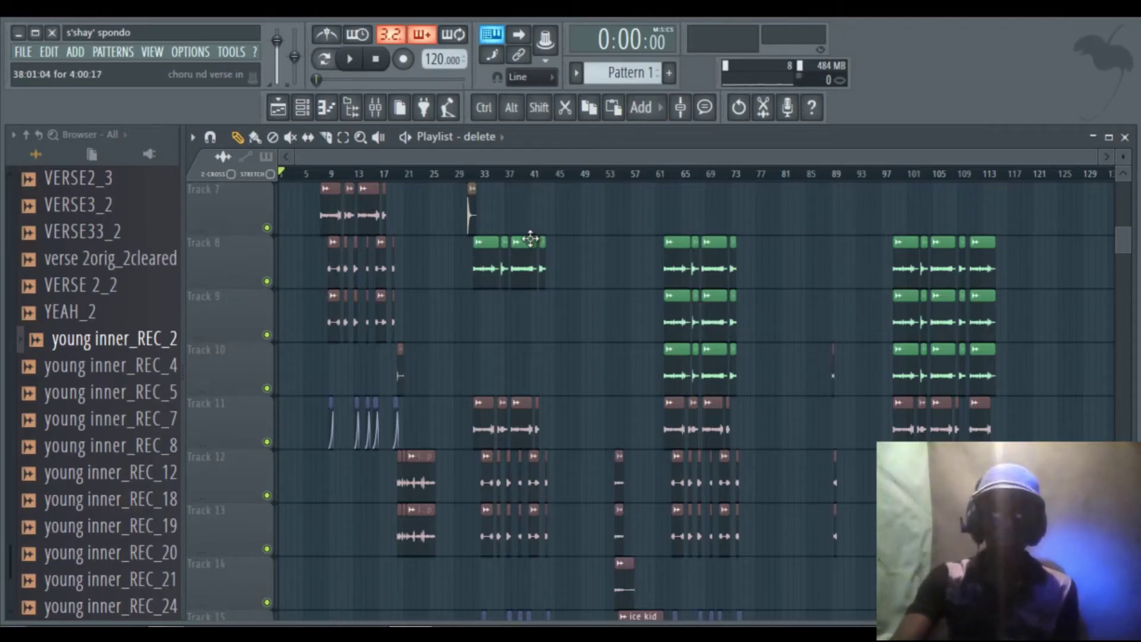
Step: Scroll the playlist, then collapse the FL Studio browser to its top-level folders
scroll(530, 239, up, 4)
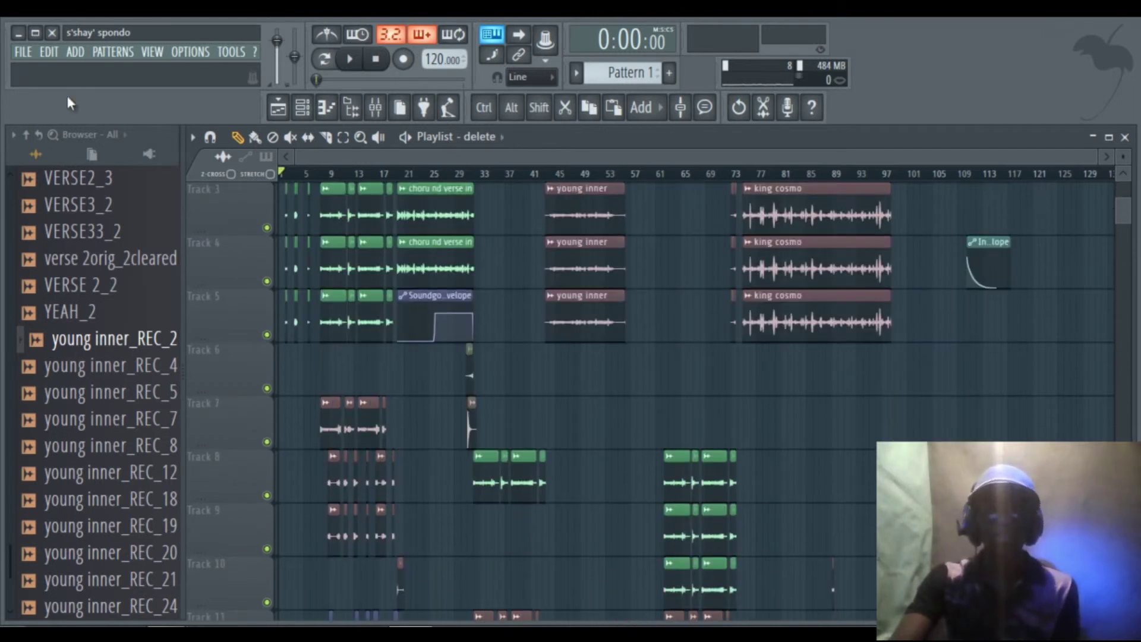
scroll(472, 325, down, 2)
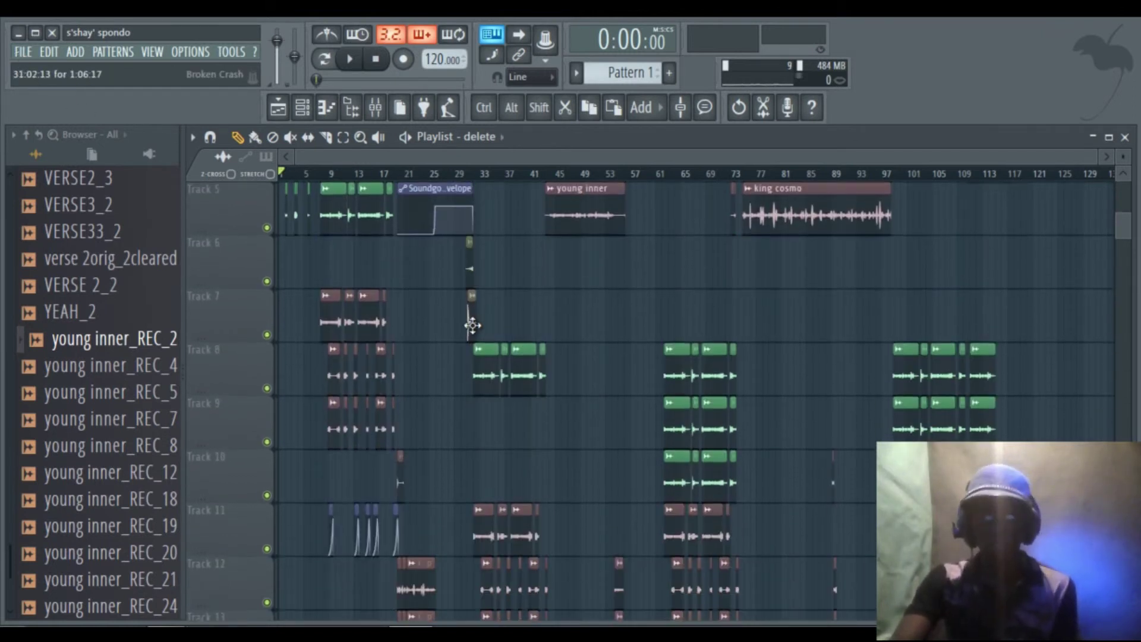
scroll(484, 325, down, 9)
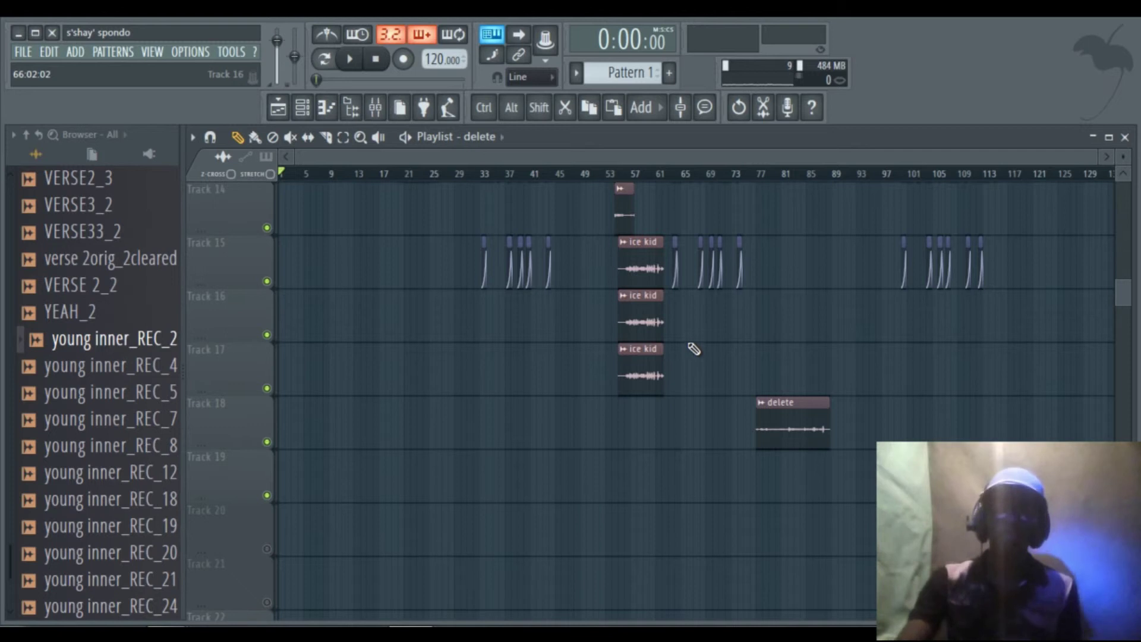
scroll(519, 351, up, 11)
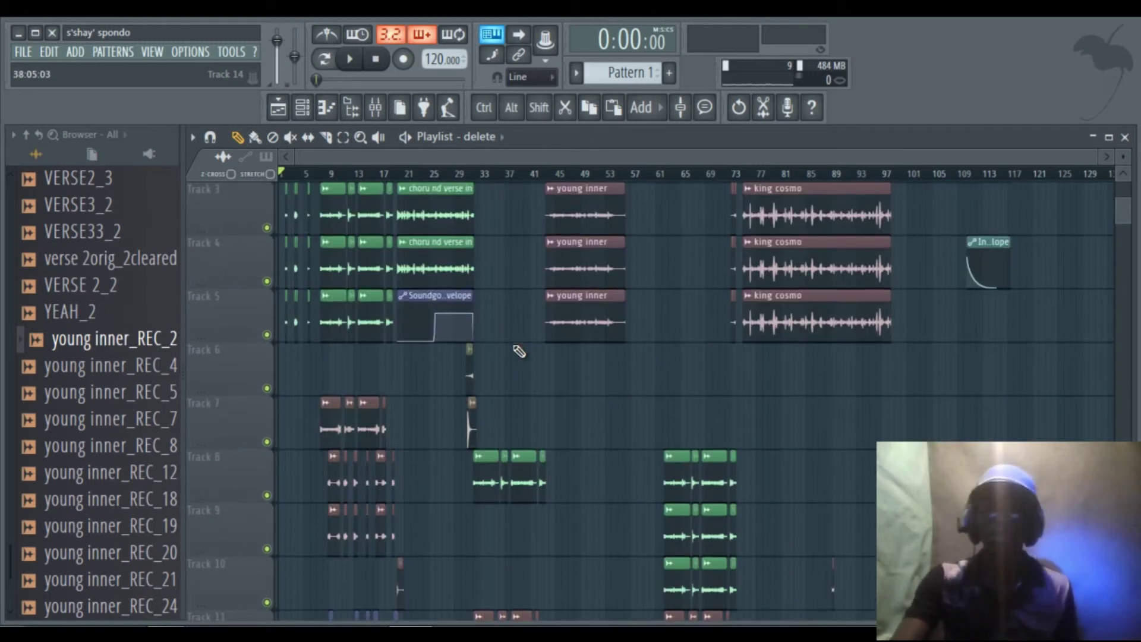
scroll(519, 352, up, 2)
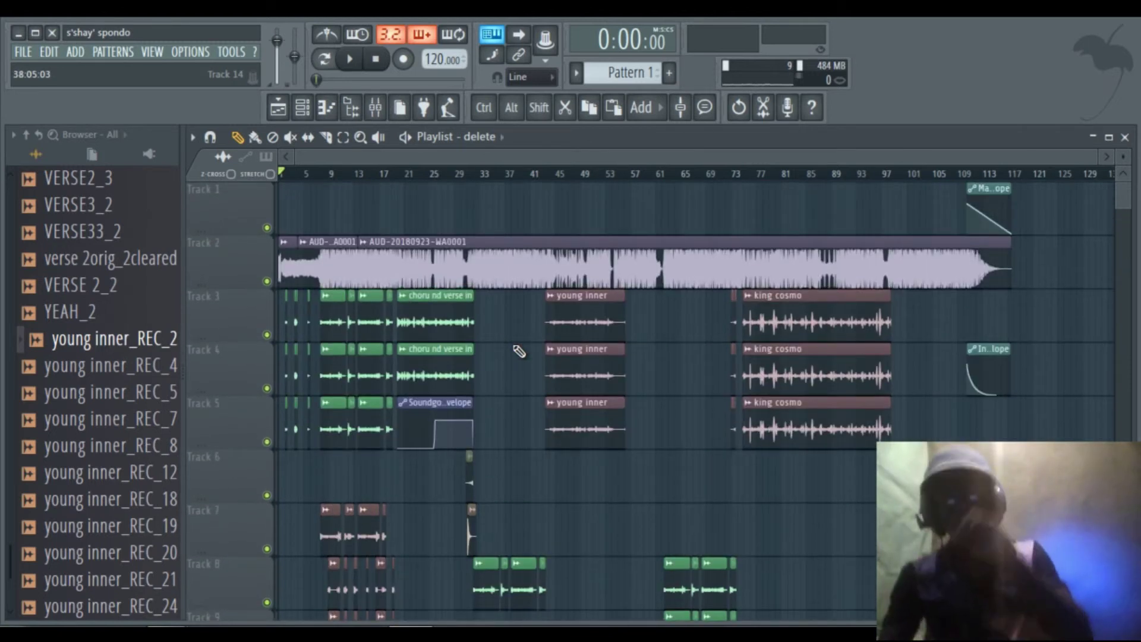
scroll(57, 327, up, 20)
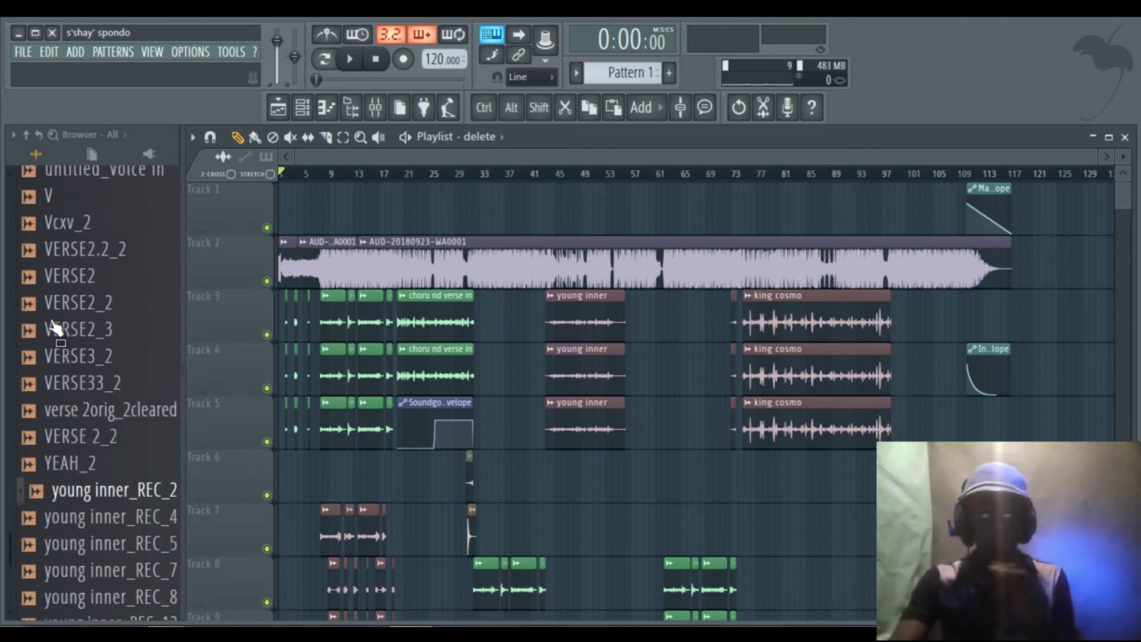
scroll(57, 327, up, 15)
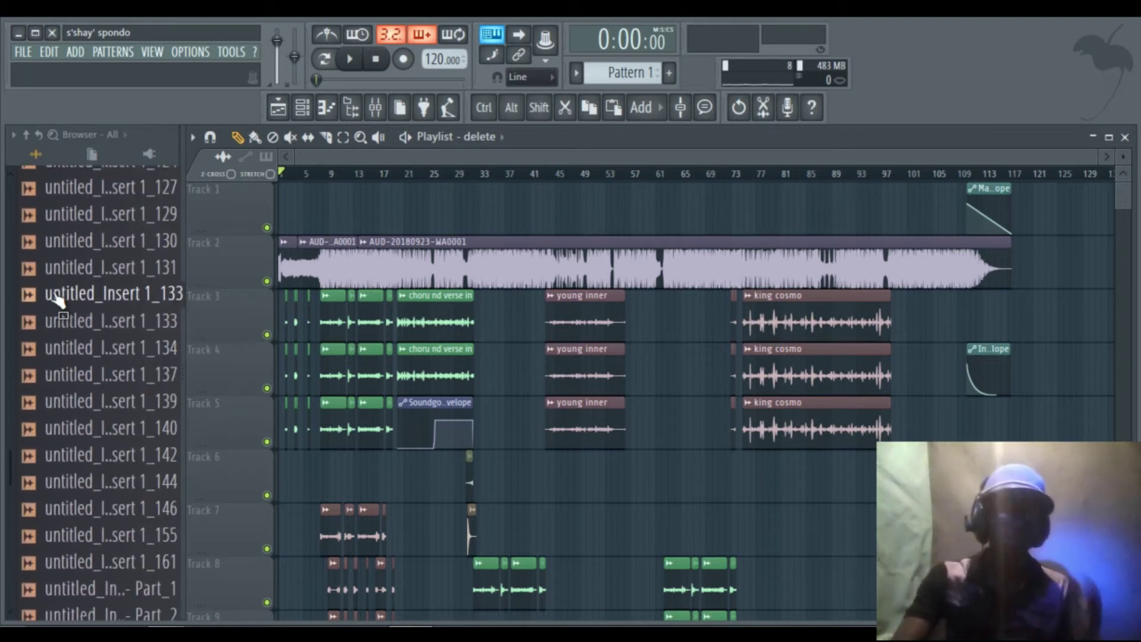
click(37, 134)
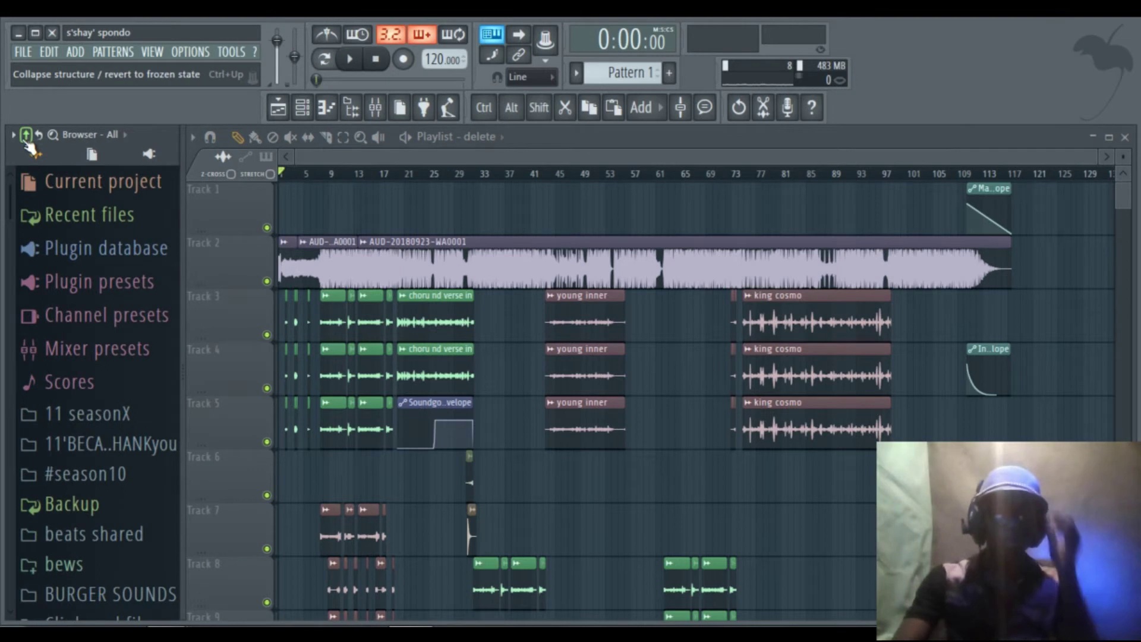
Step: Peek into Scores, Mixer presets and Plugin database, then expand Recent files to list the young inner_REC recordings
click(71, 387)
click(70, 382)
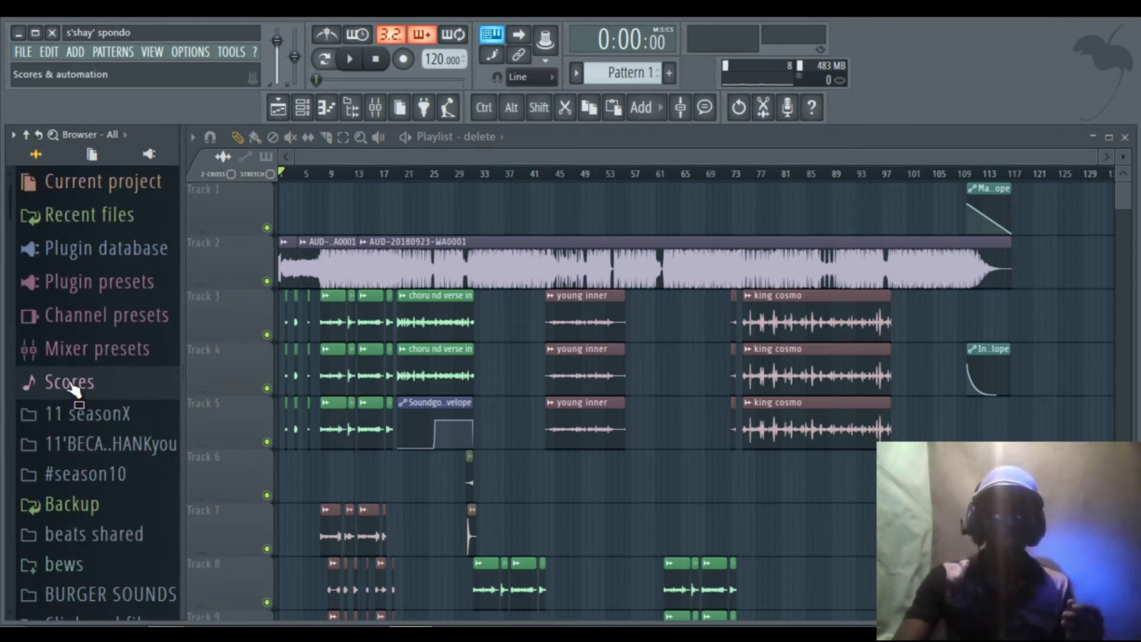
click(83, 345)
scroll(87, 327, up, 3)
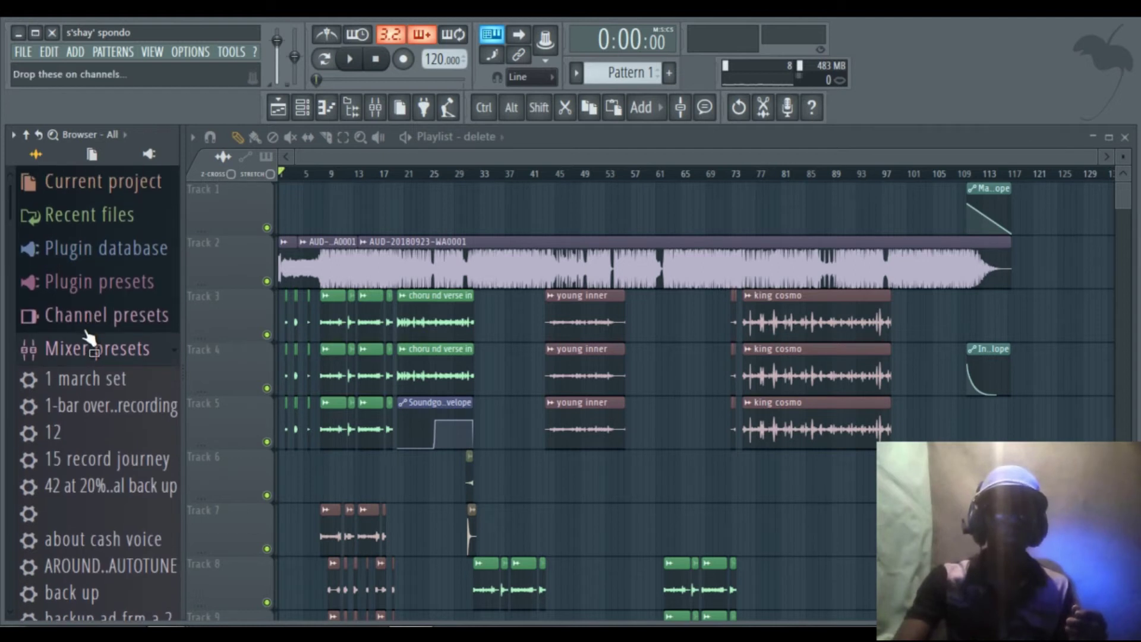
click(91, 348)
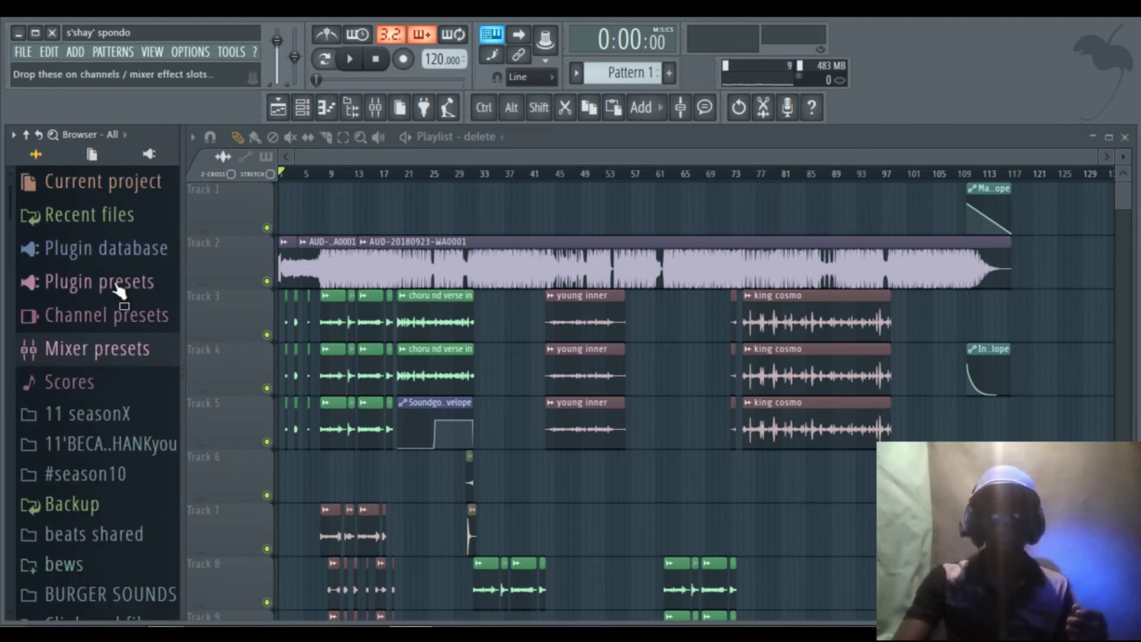
click(122, 253)
click(122, 250)
click(126, 214)
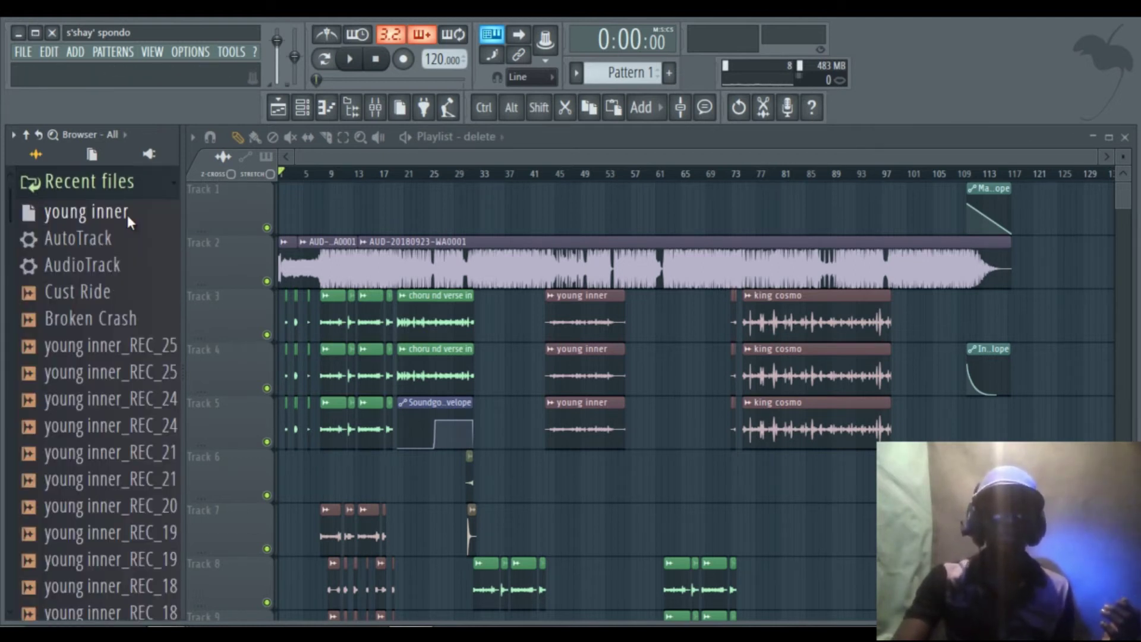
scroll(83, 284, down, 10)
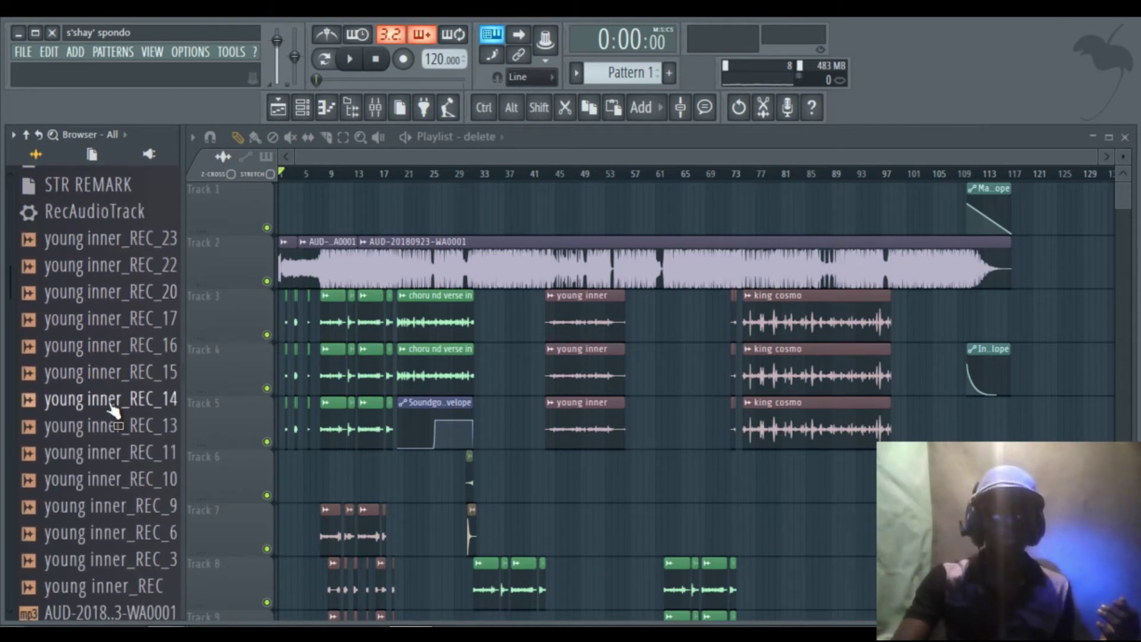
scroll(97, 395, down, 6)
scroll(93, 361, up, 4)
right_click(98, 317)
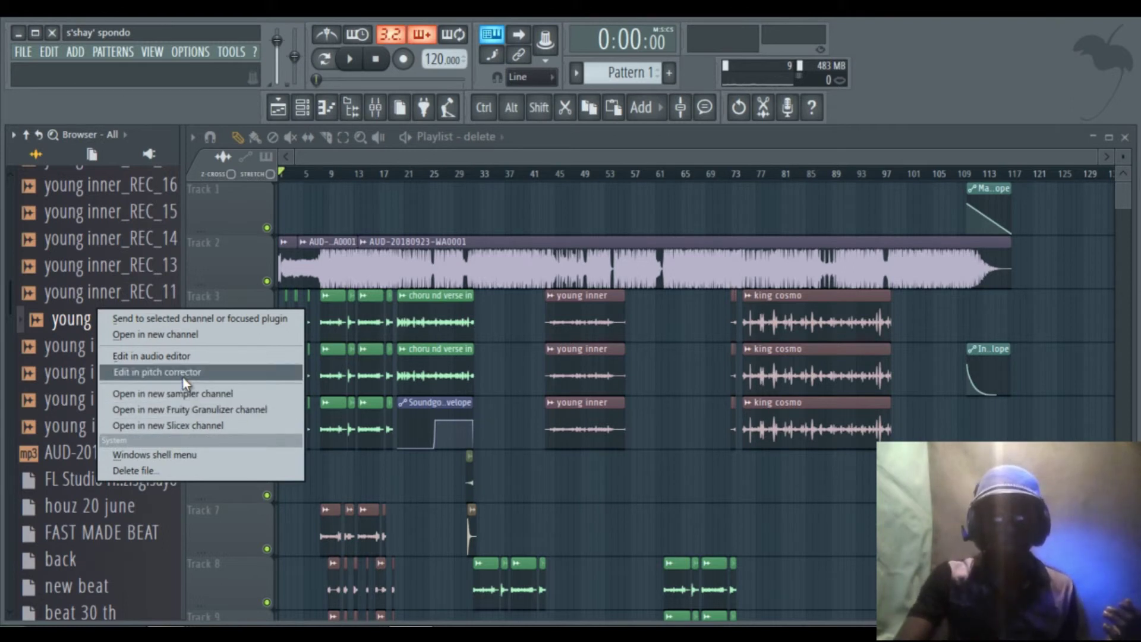
click(189, 454)
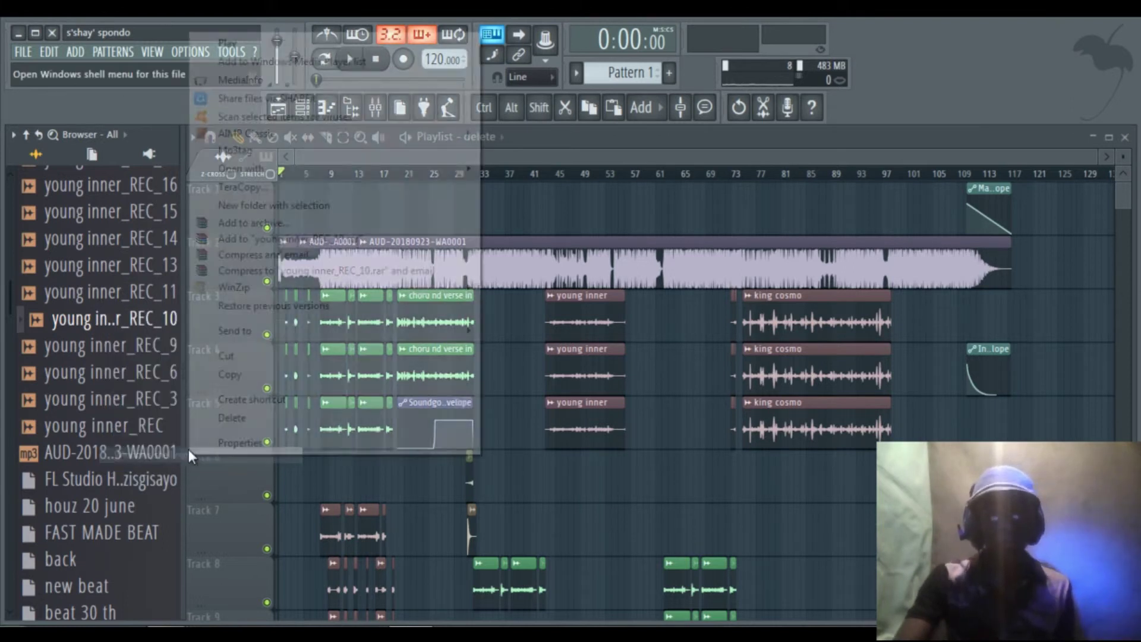
mouse_move(254, 332)
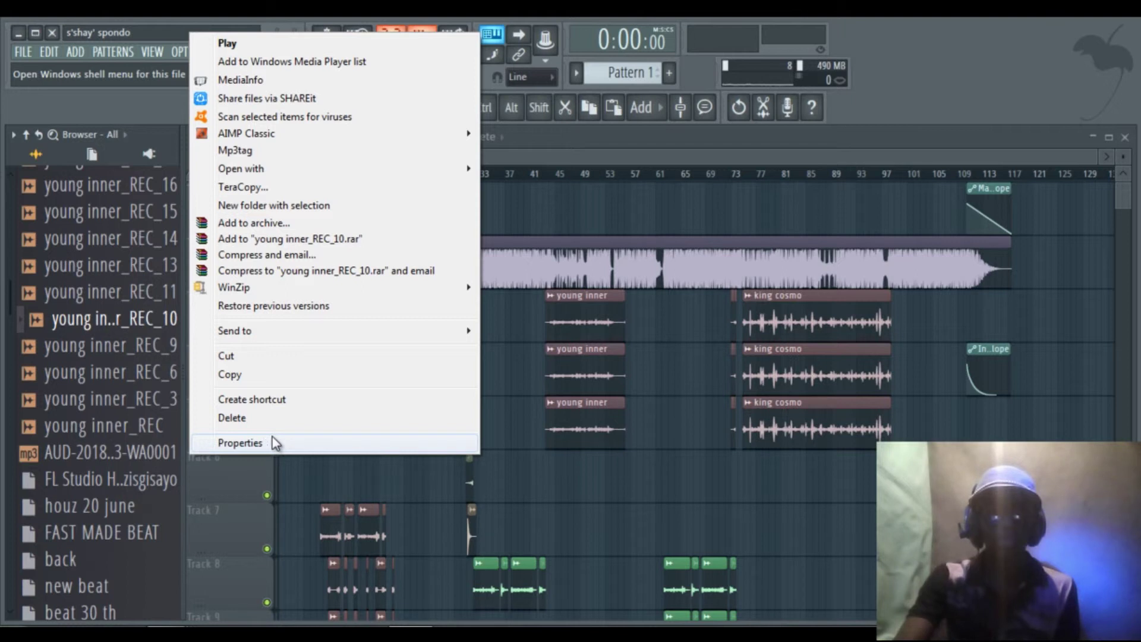
click(272, 443)
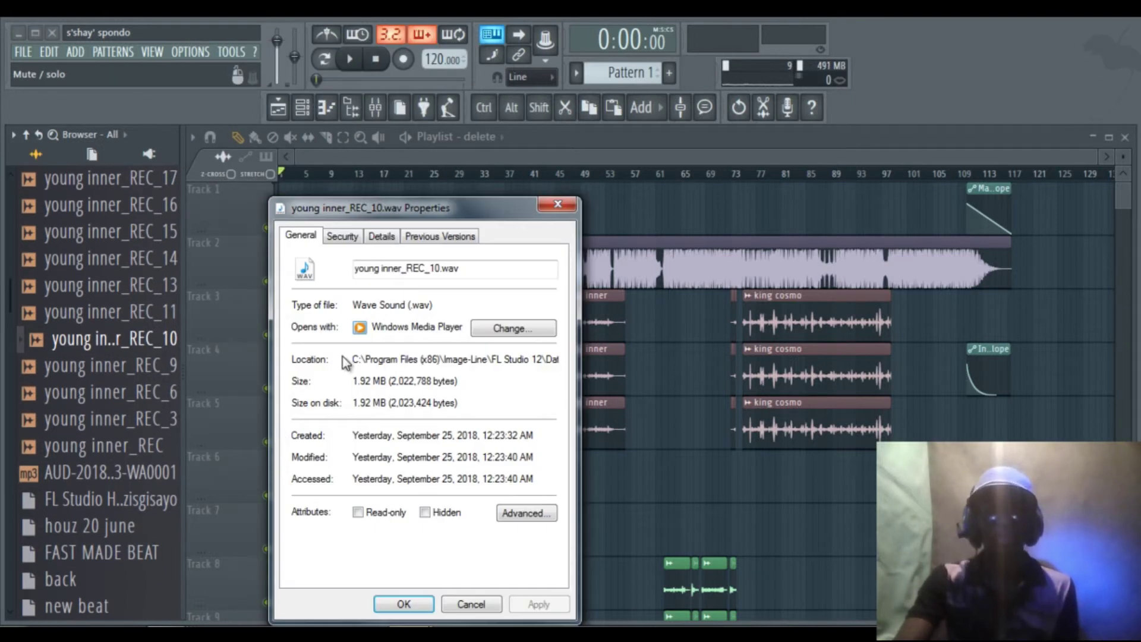
click(342, 236)
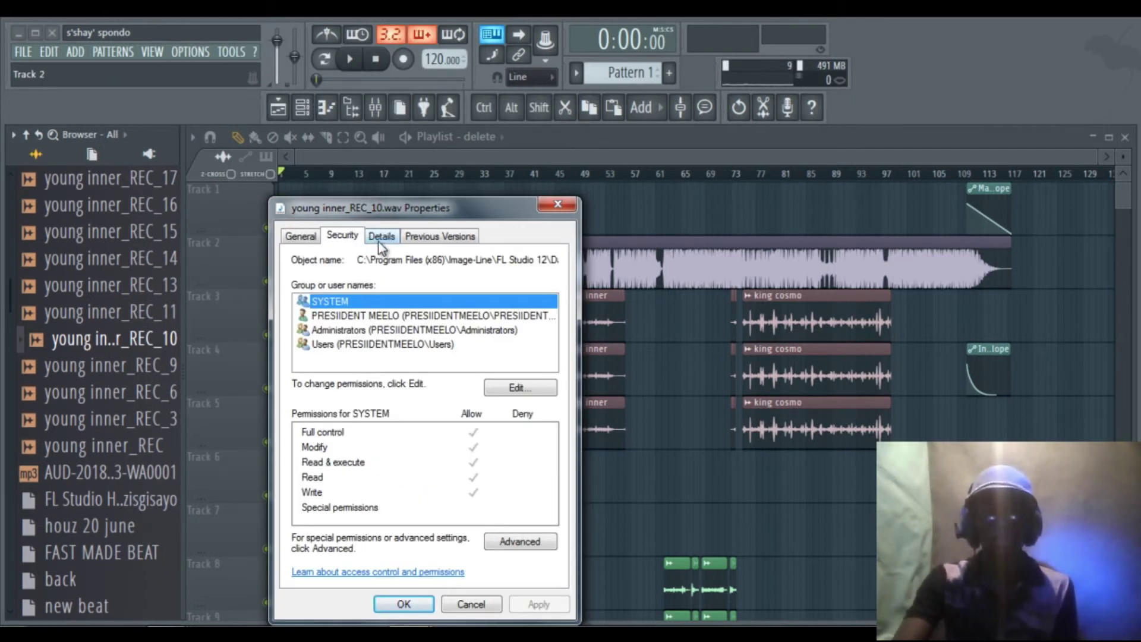
click(381, 236)
click(433, 241)
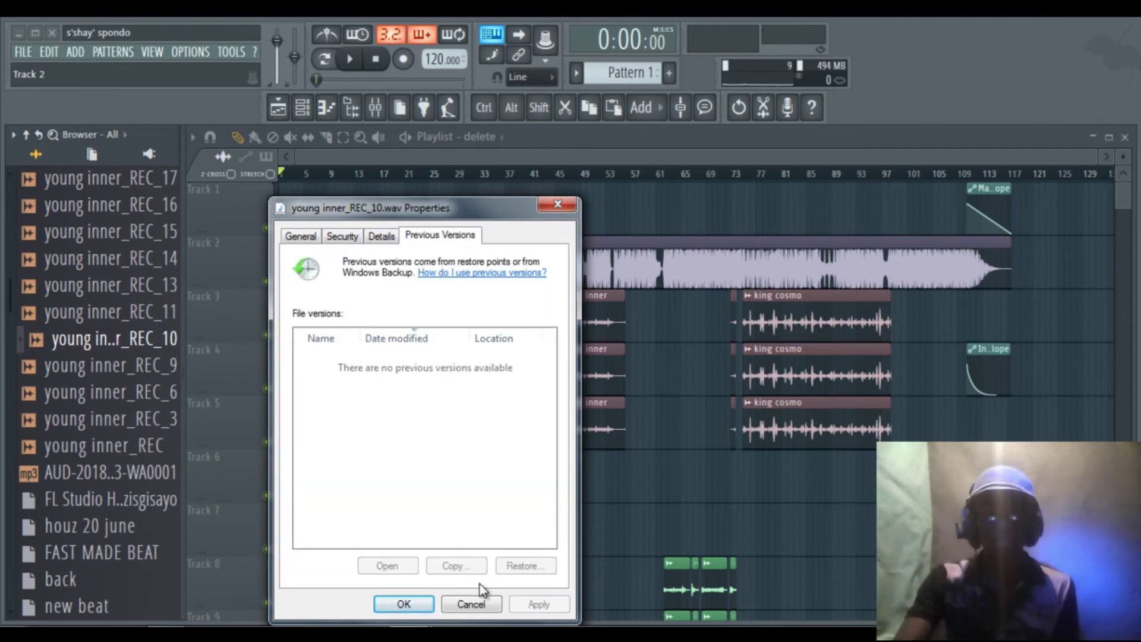
click(474, 599)
Step: Collapse the Recent files folder and the second Projects folder in the browser
scroll(132, 417, down, 10)
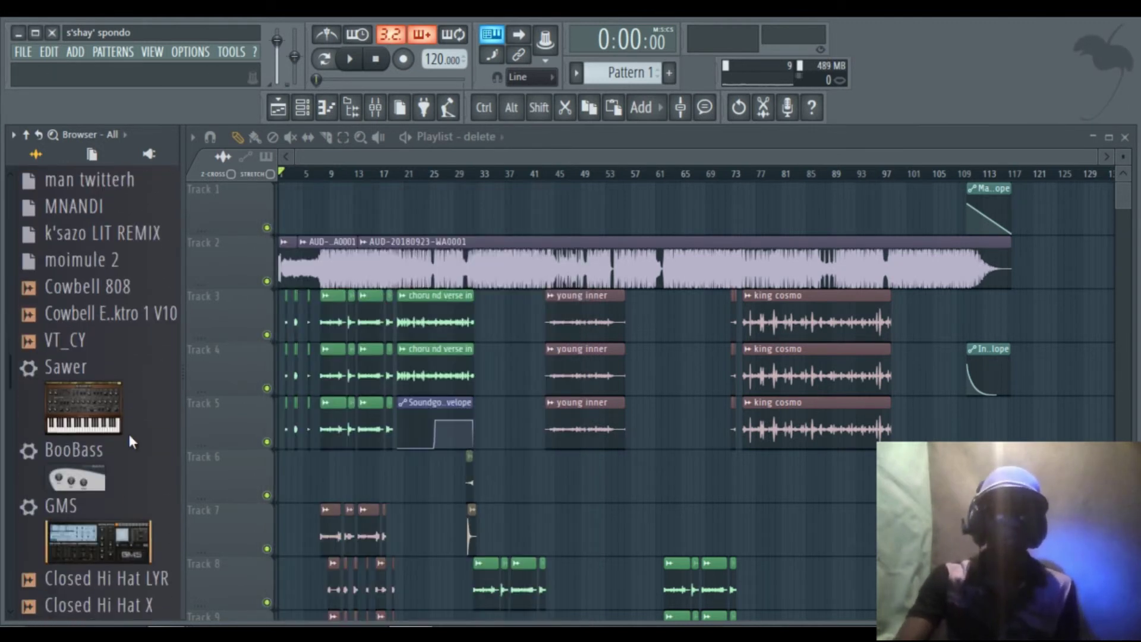
scroll(126, 449, down, 8)
scroll(128, 443, up, 12)
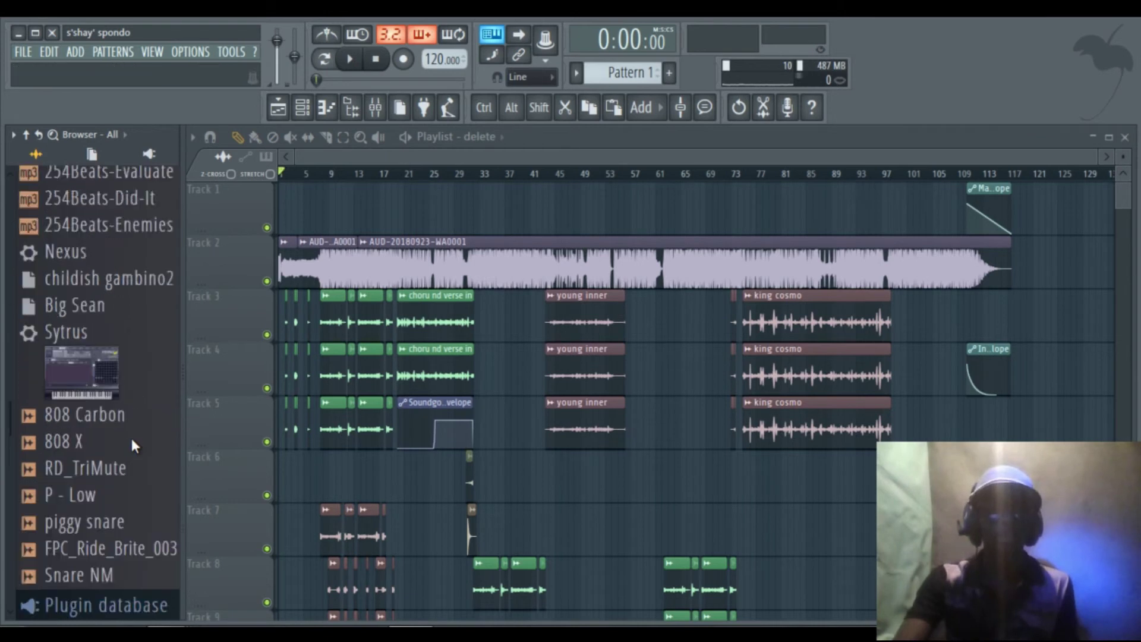
scroll(131, 437, up, 15)
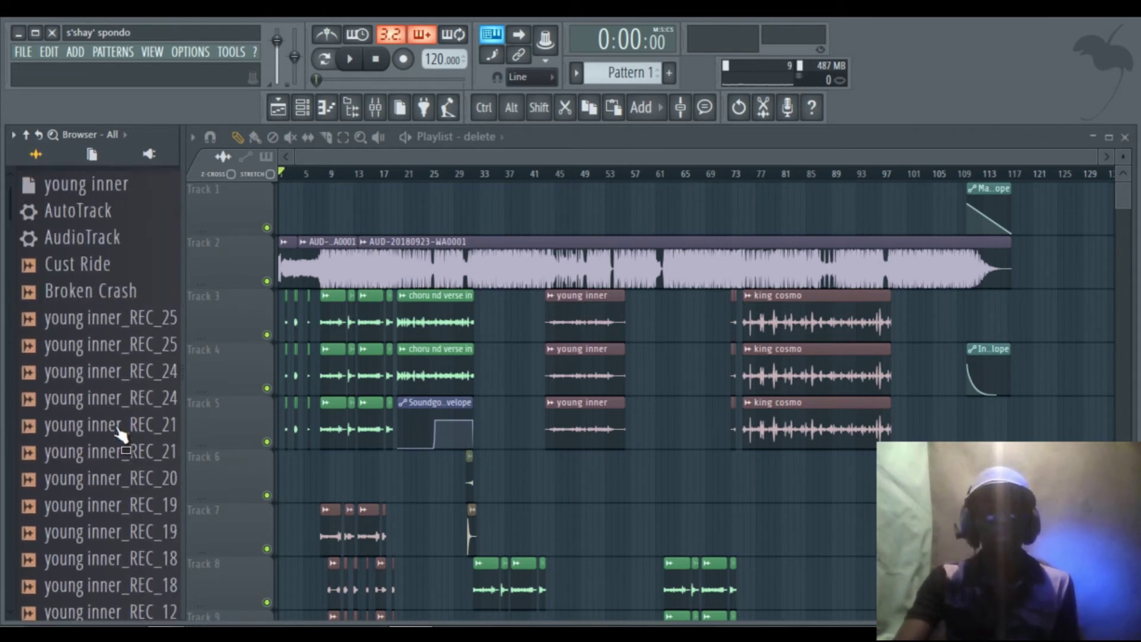
click(110, 219)
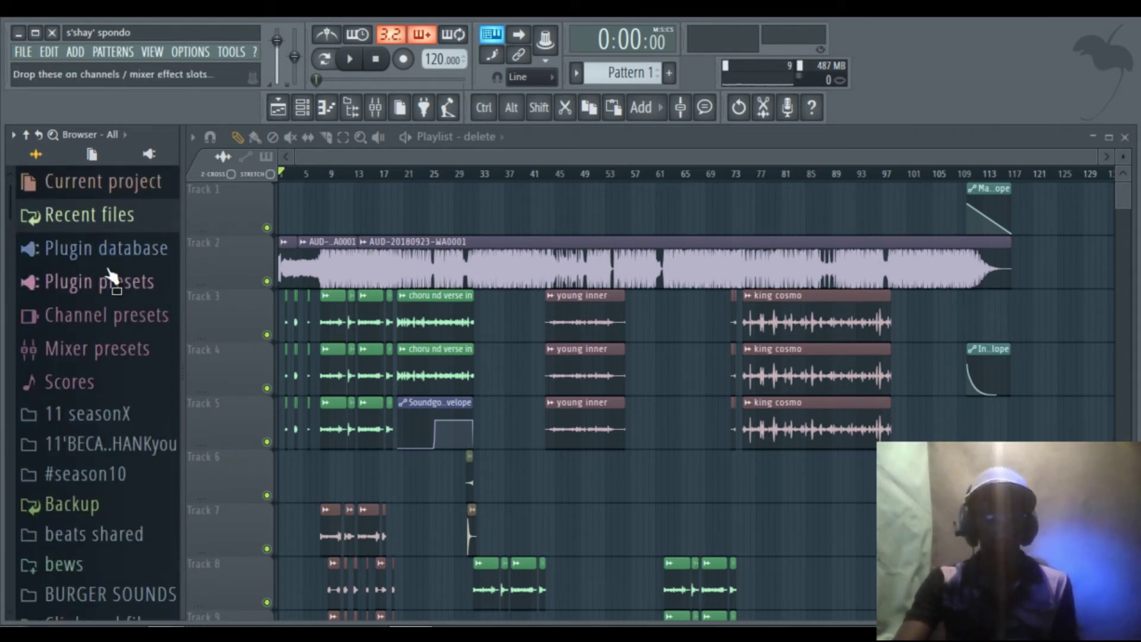
scroll(109, 303, down, 5)
scroll(109, 306, down, 5)
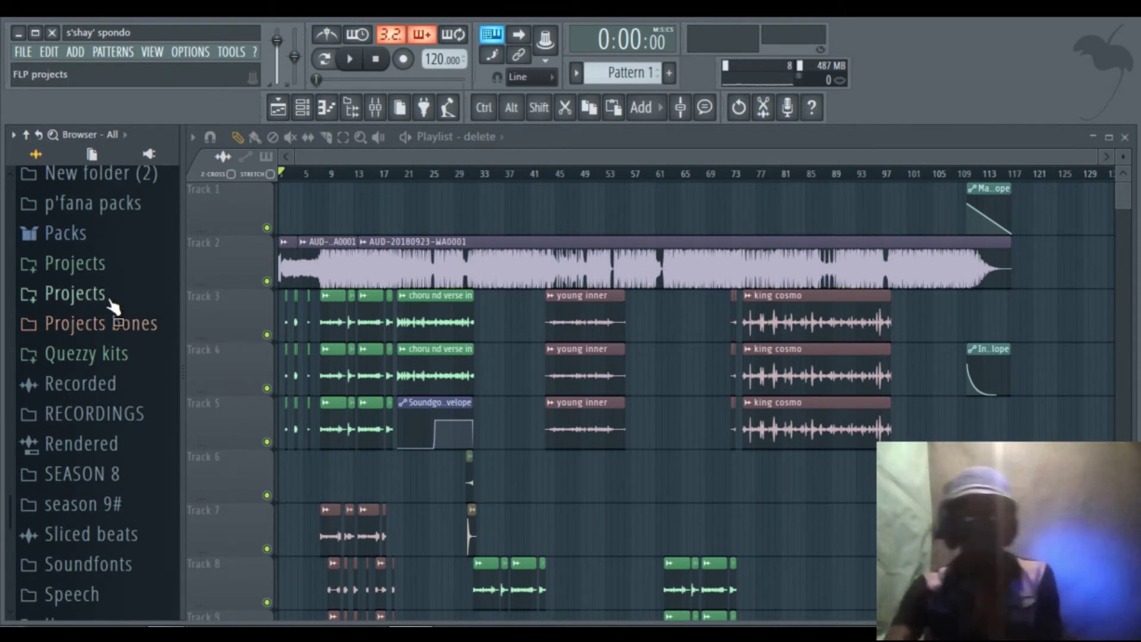
click(108, 297)
scroll(101, 309, up, 3)
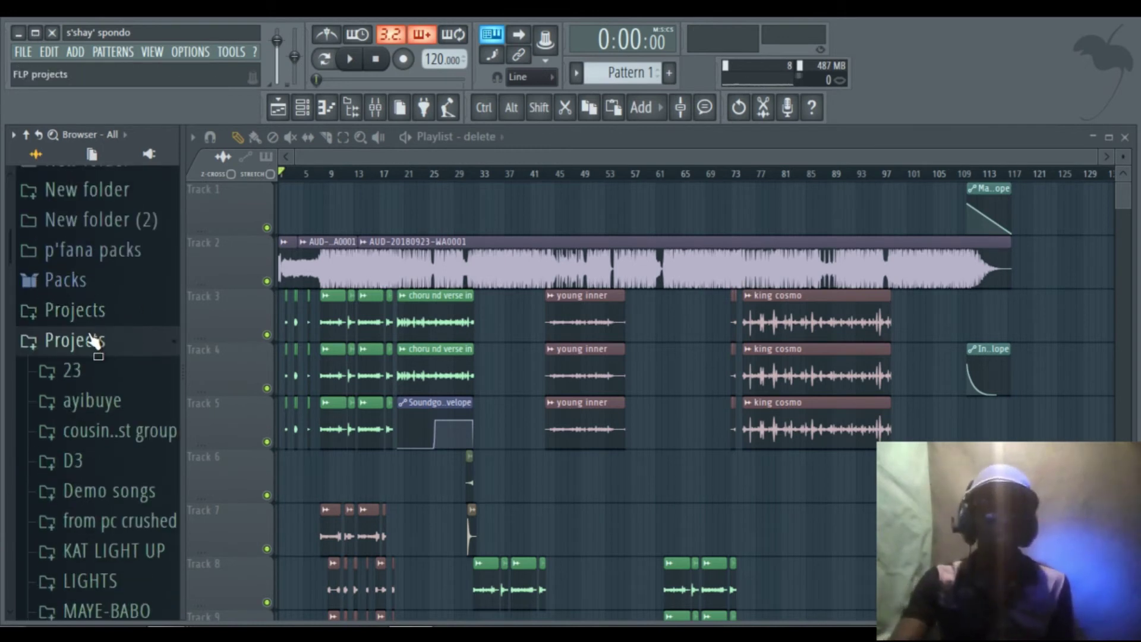
click(94, 338)
click(94, 338)
scroll(96, 416, down, 10)
scroll(98, 427, down, 10)
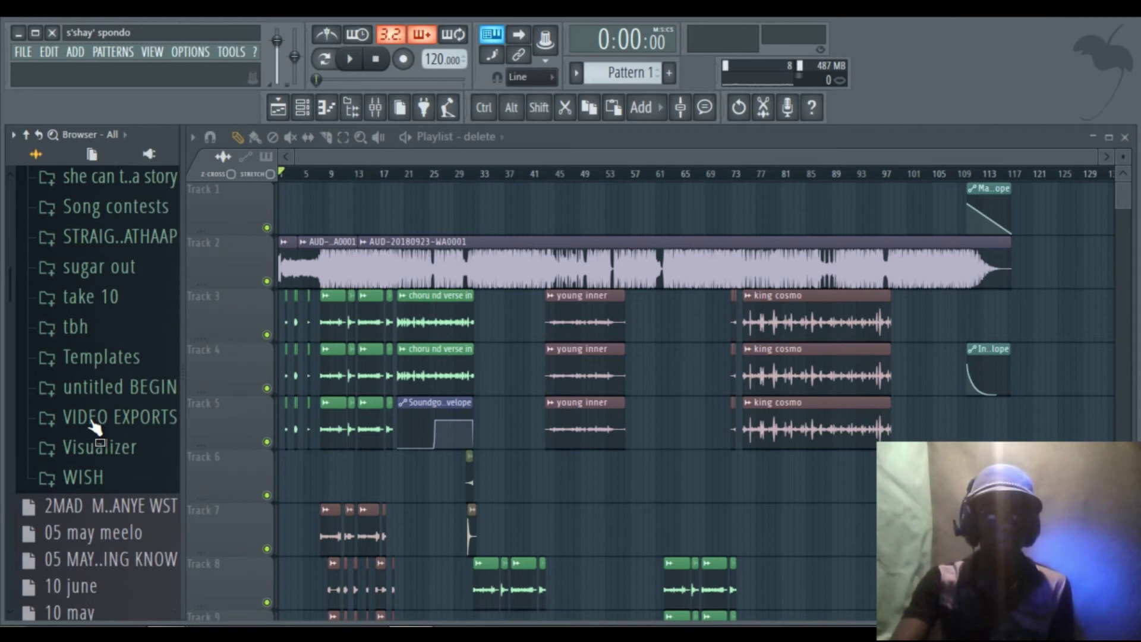
scroll(84, 427, up, 20)
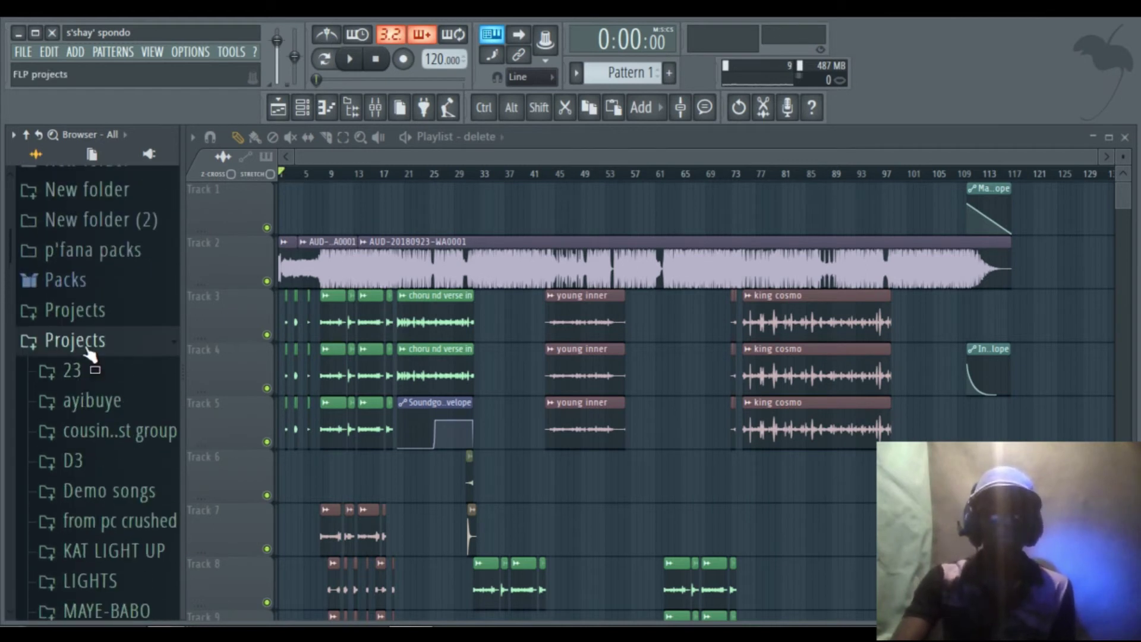
click(92, 339)
scroll(102, 434, down, 3)
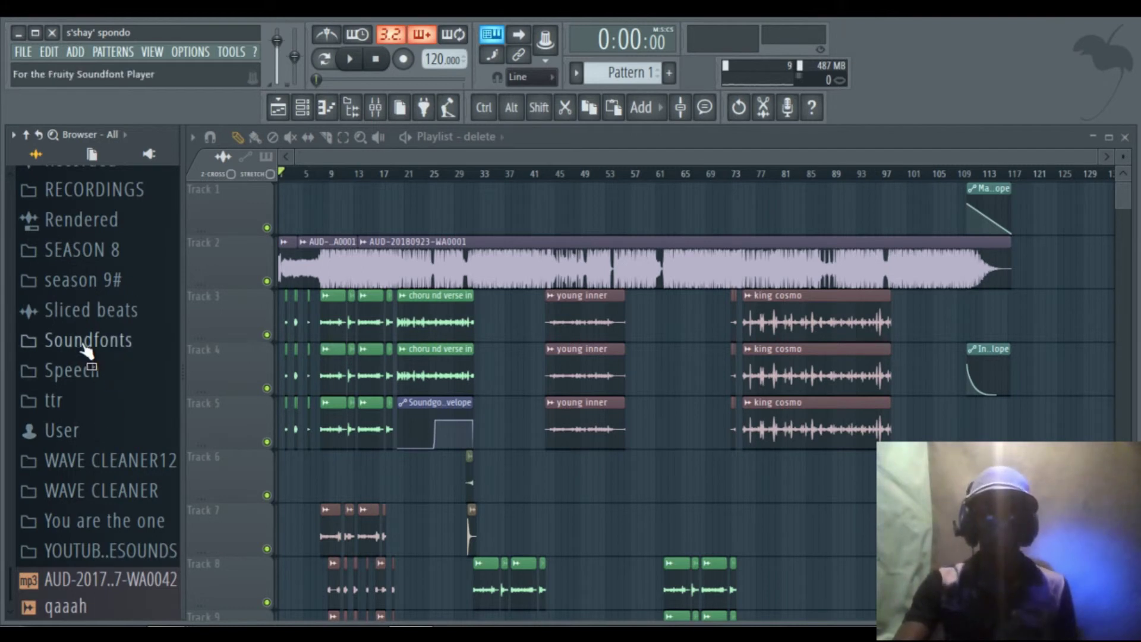
Step: Expand RECORDINGS and its MNANDI subfolder to list samples such as 808 CH and closehihat
click(95, 190)
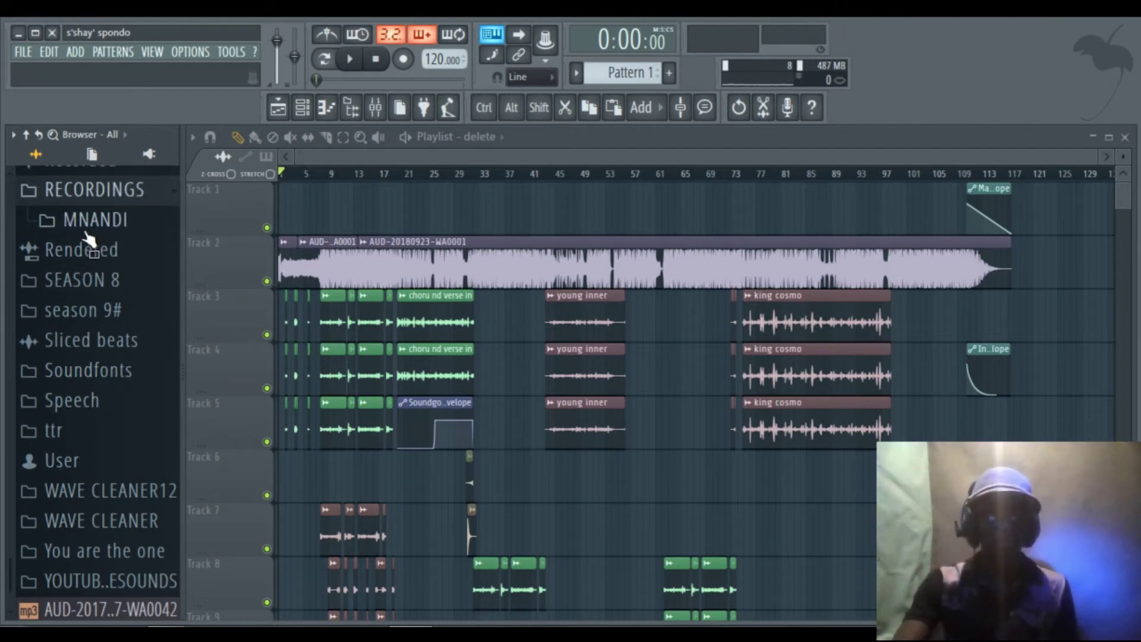
click(90, 220)
scroll(84, 479, down, 7)
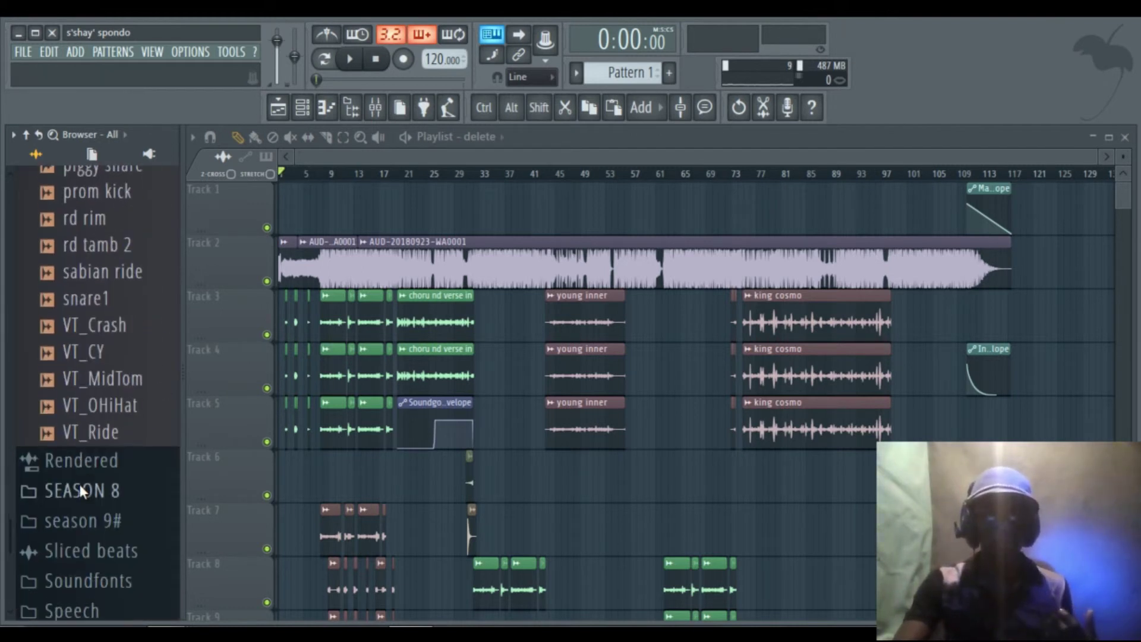
scroll(87, 469, up, 7)
scroll(84, 444, up, 5)
scroll(83, 470, down, 2)
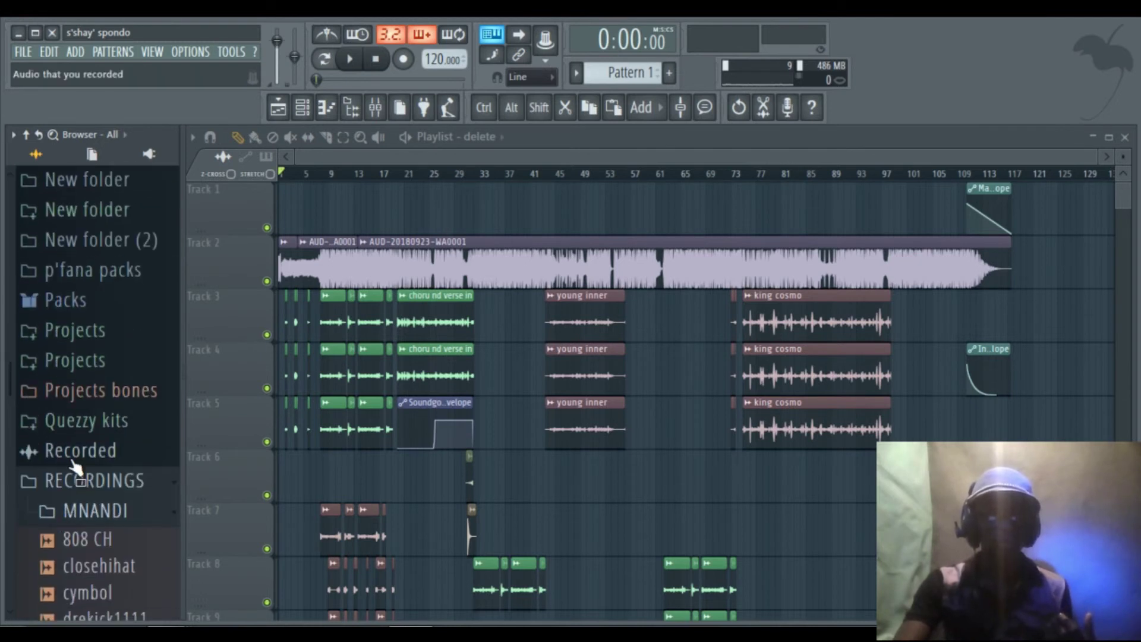
Step: Fold away RECORDINGS, expand the Recorded folder and scroll down through all its clips
click(80, 481)
click(80, 448)
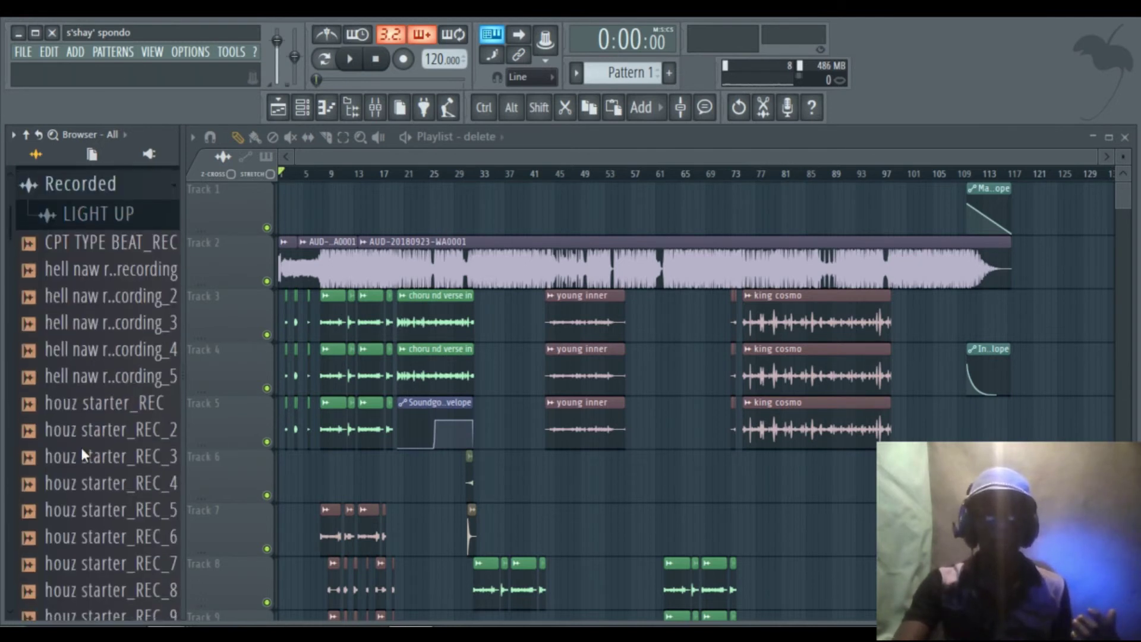
scroll(91, 405, down, 15)
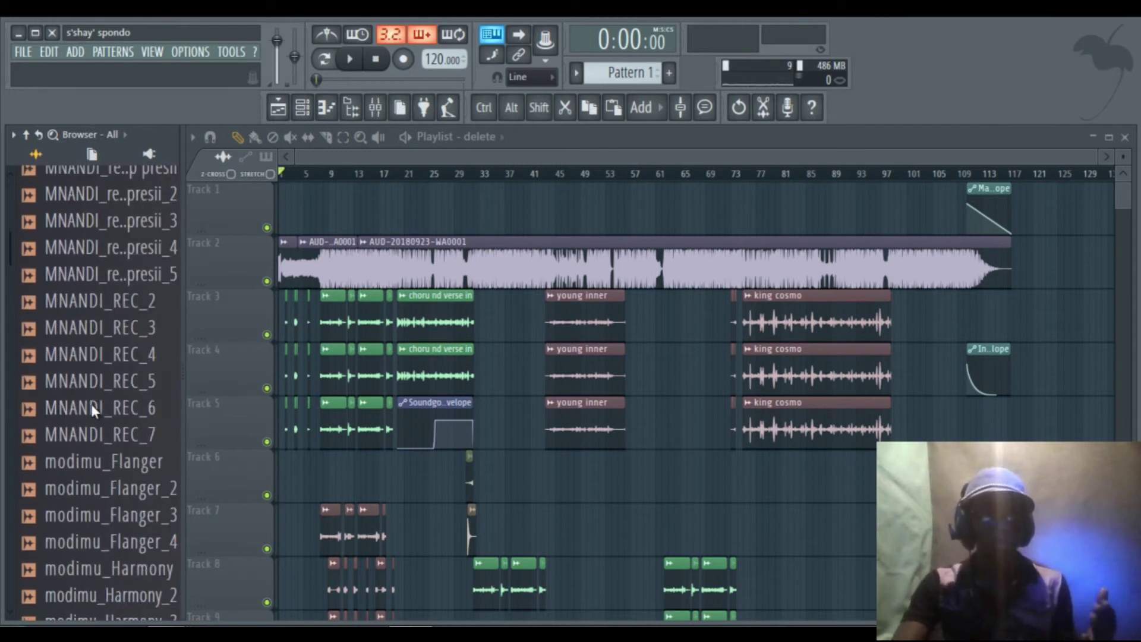
scroll(91, 406, down, 20)
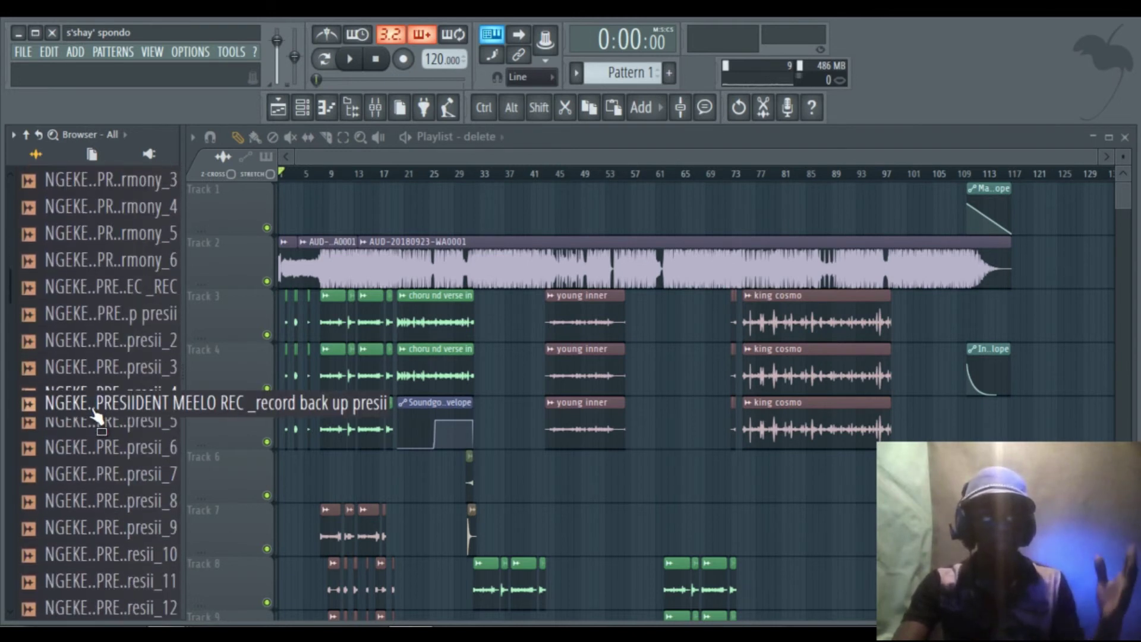
scroll(91, 406, down, 20)
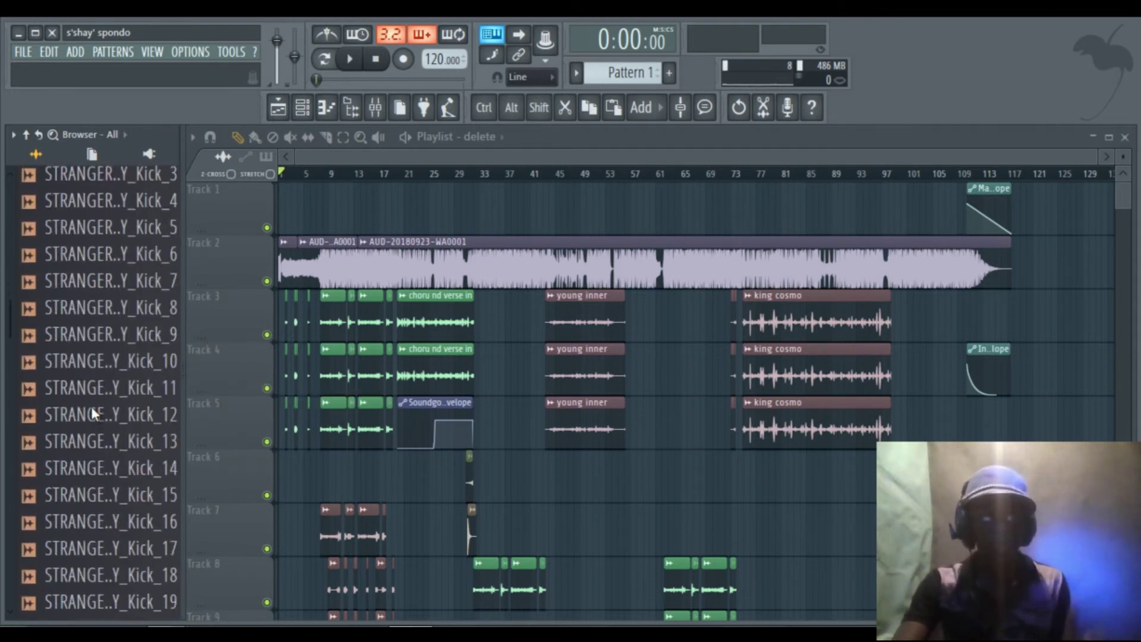
scroll(91, 408, down, 20)
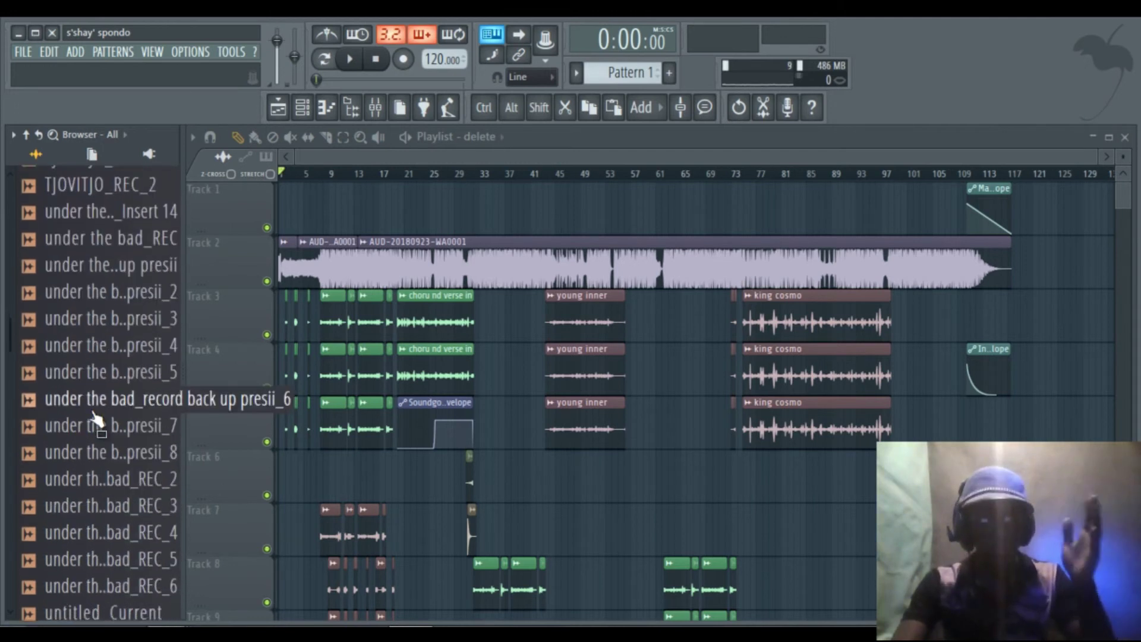
scroll(92, 410, down, 15)
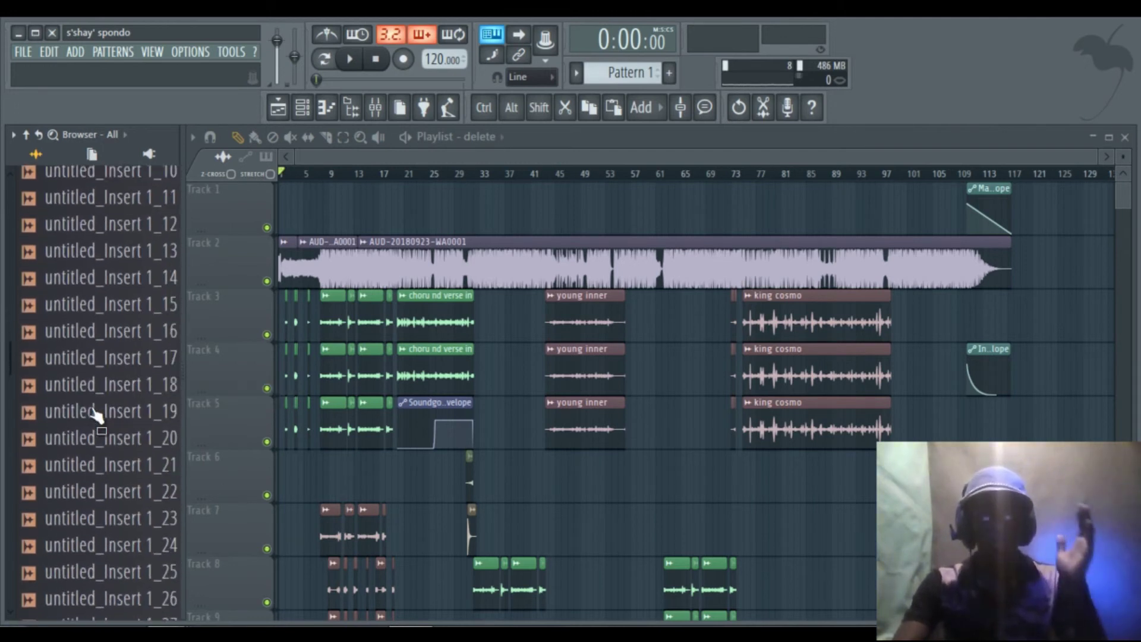
scroll(94, 410, down, 15)
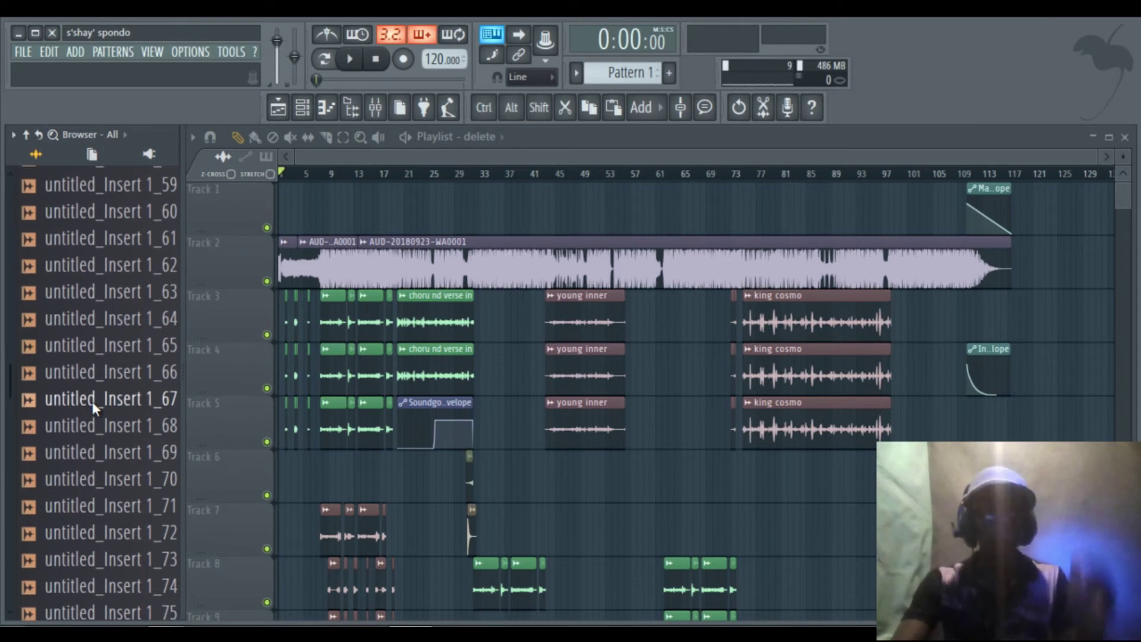
scroll(91, 401, down, 15)
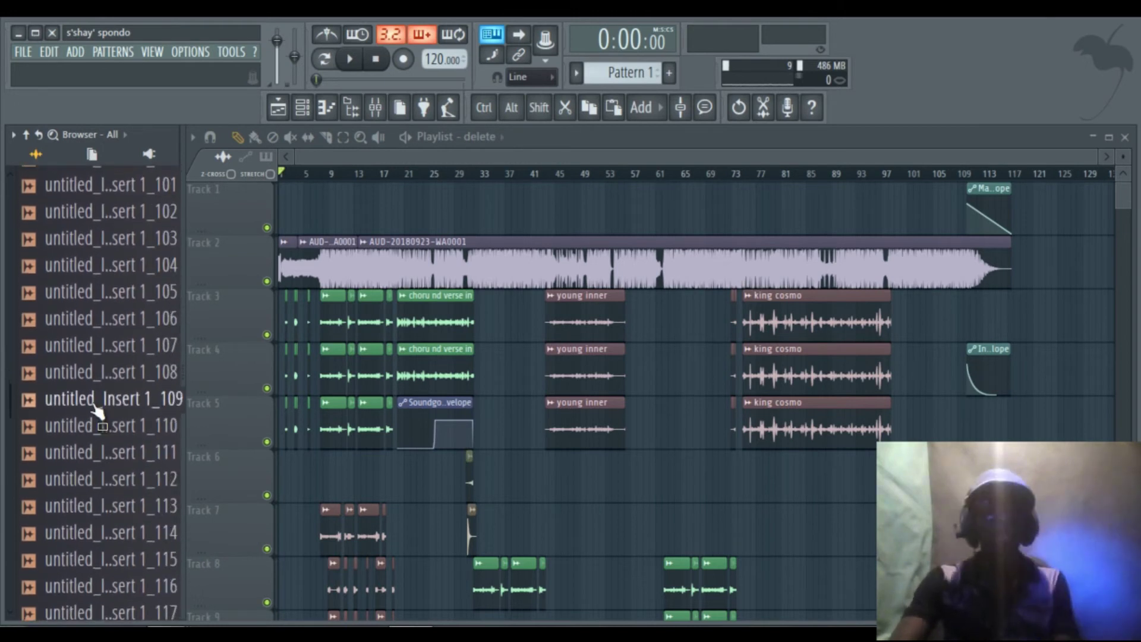
scroll(95, 407, down, 20)
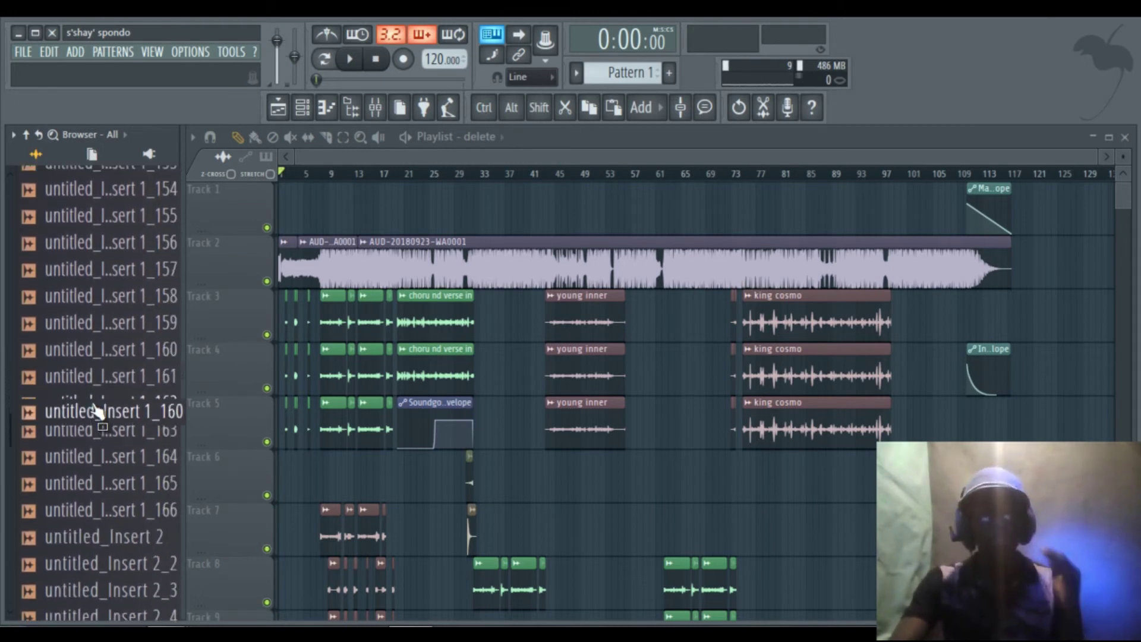
drag(13, 430, 95, 475)
Step: Scroll back to the top of the Recorded clip list and collapse the Recorded folder
scroll(93, 460, up, 10)
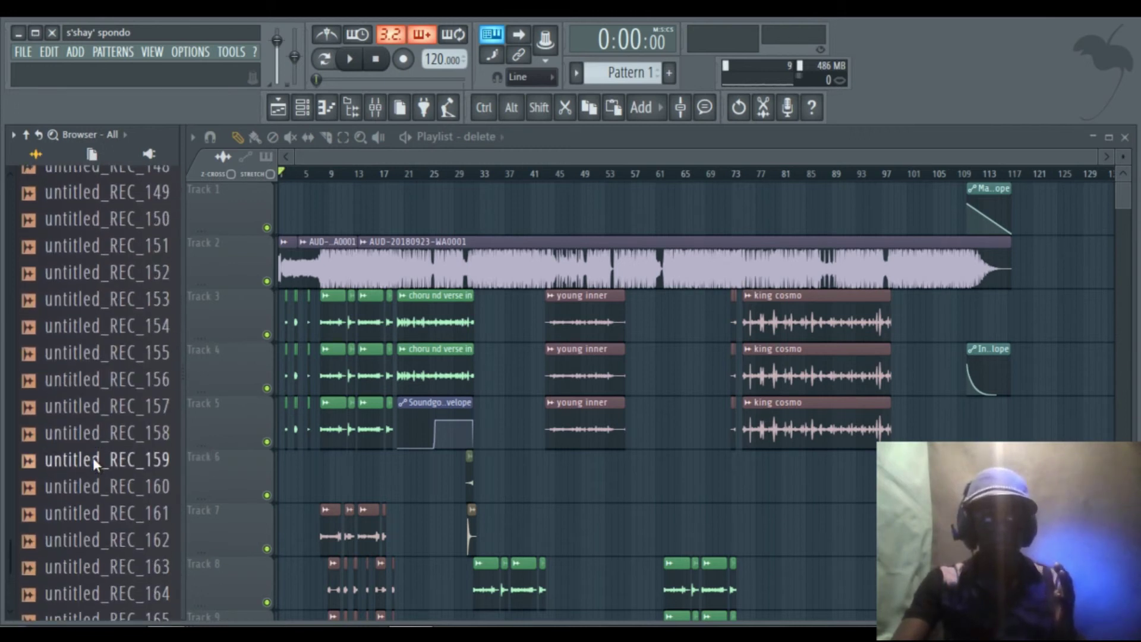
scroll(93, 458, down, 8)
scroll(93, 457, up, 2)
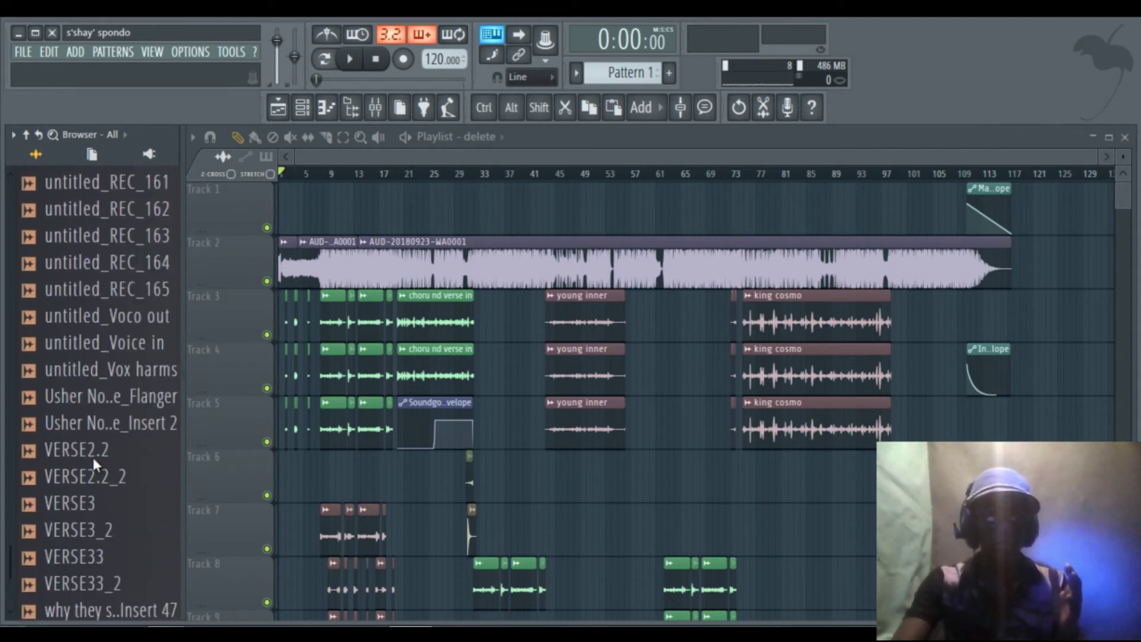
scroll(92, 458, up, 20)
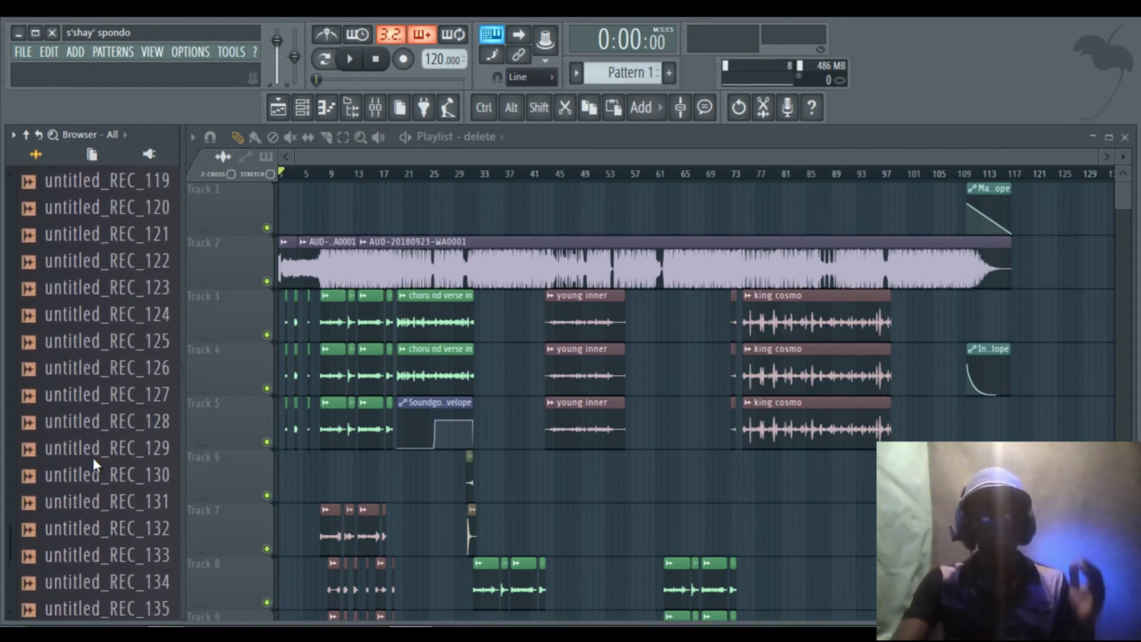
scroll(95, 462, up, 20)
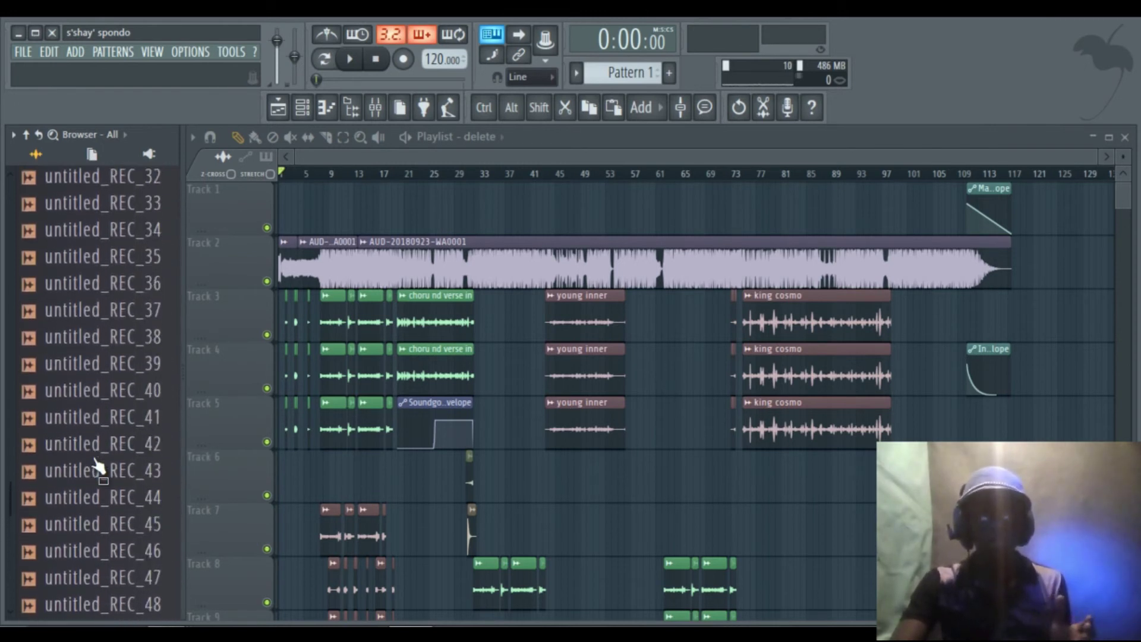
scroll(91, 431, up, 20)
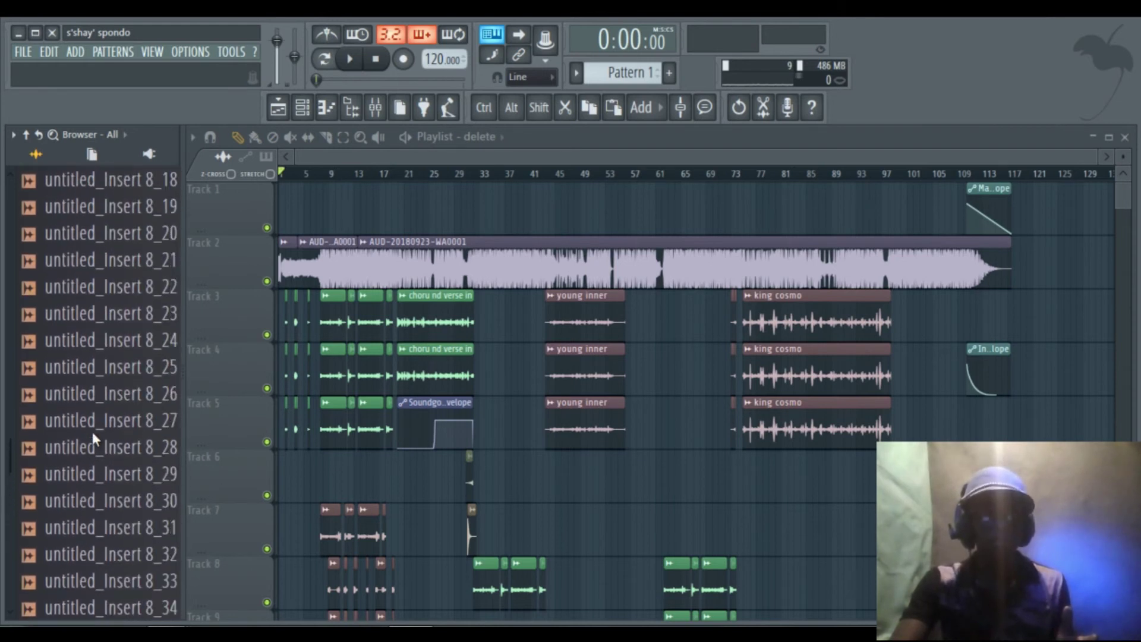
scroll(92, 431, up, 20)
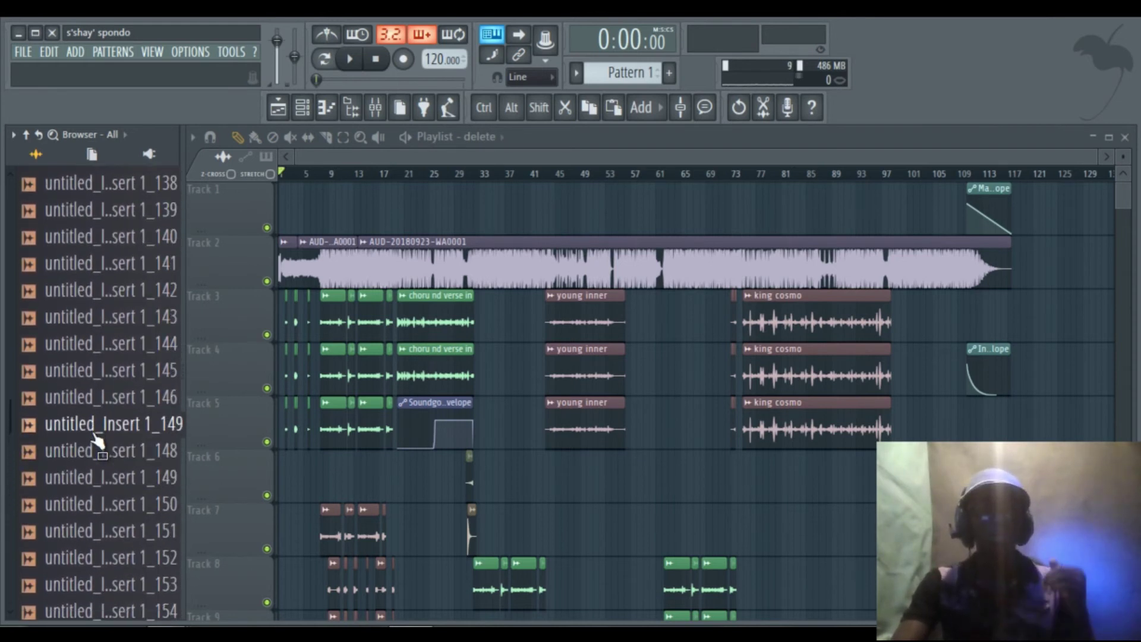
scroll(93, 436, up, 20)
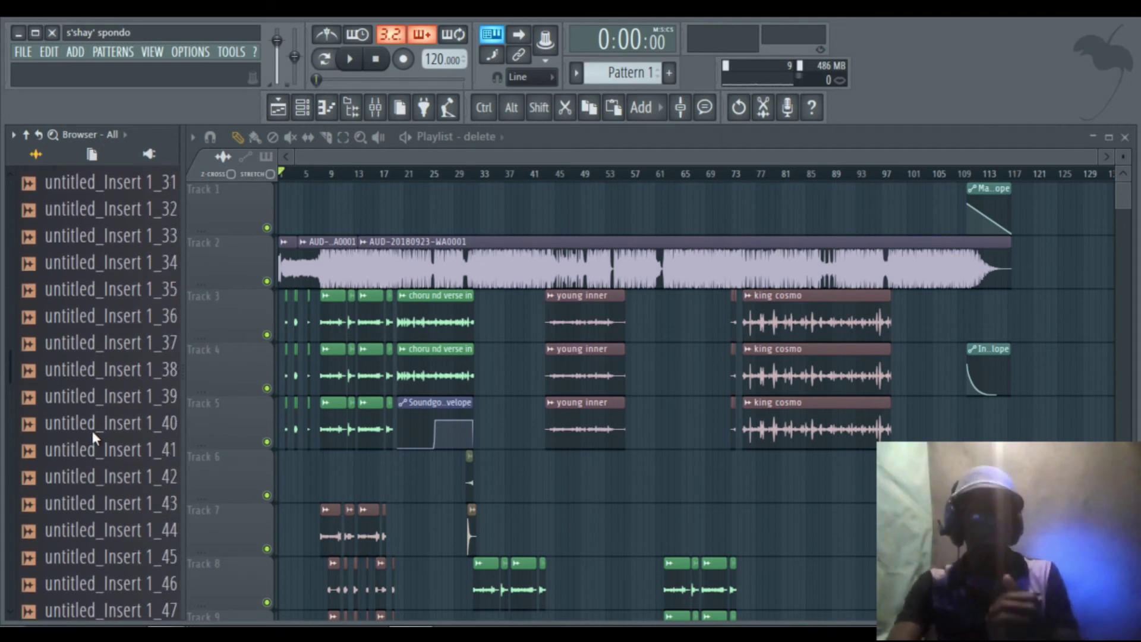
scroll(92, 431, up, 20)
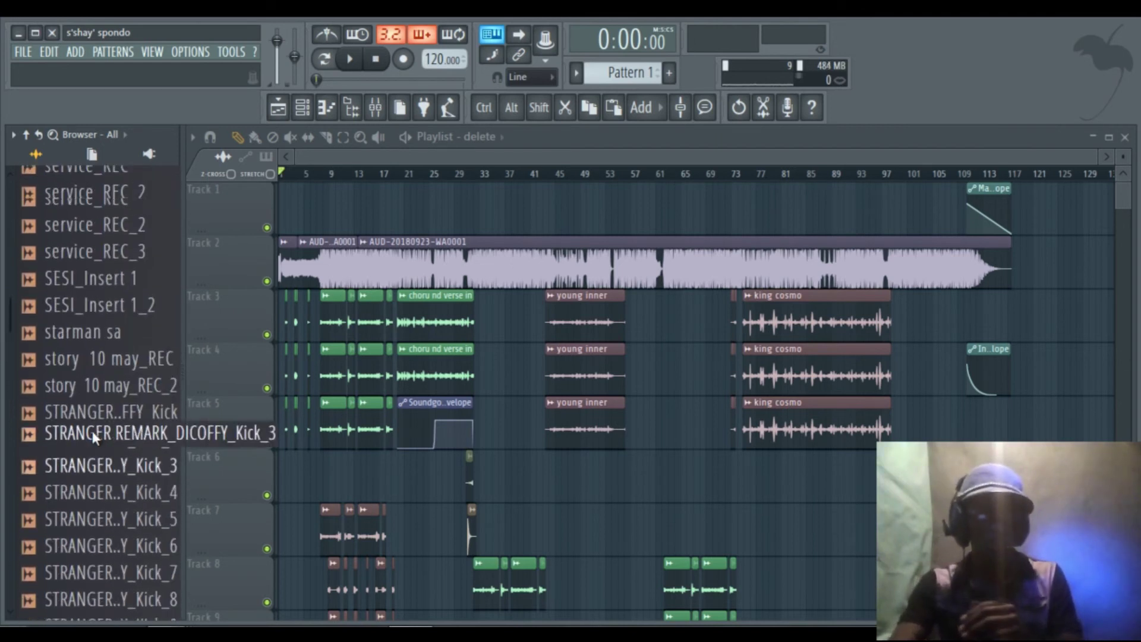
scroll(91, 430, up, 20)
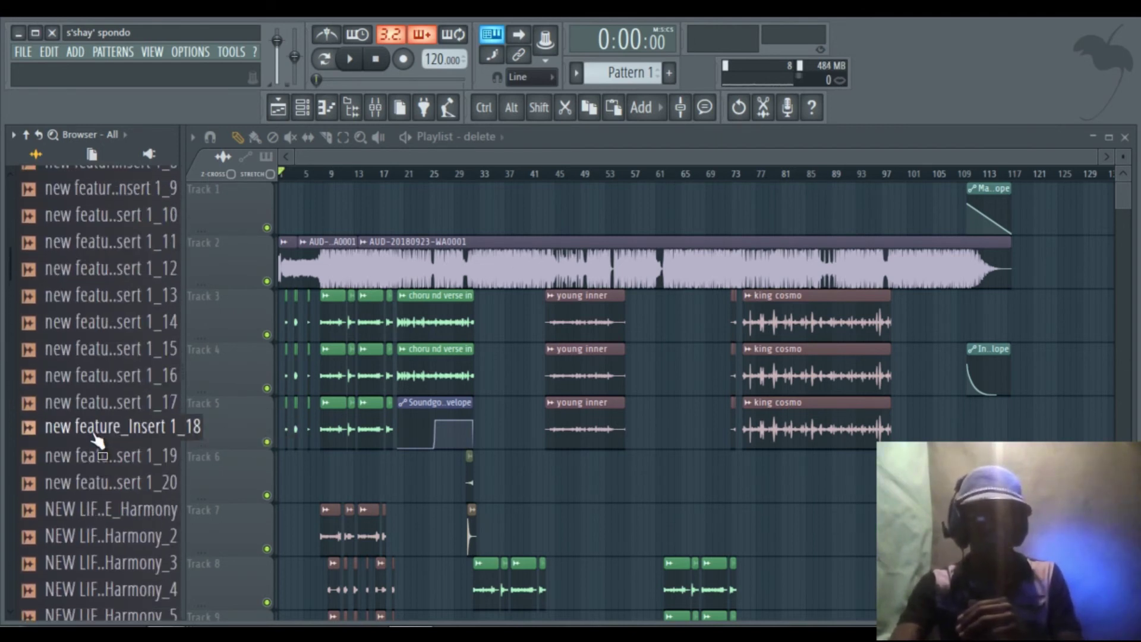
scroll(92, 431, up, 12)
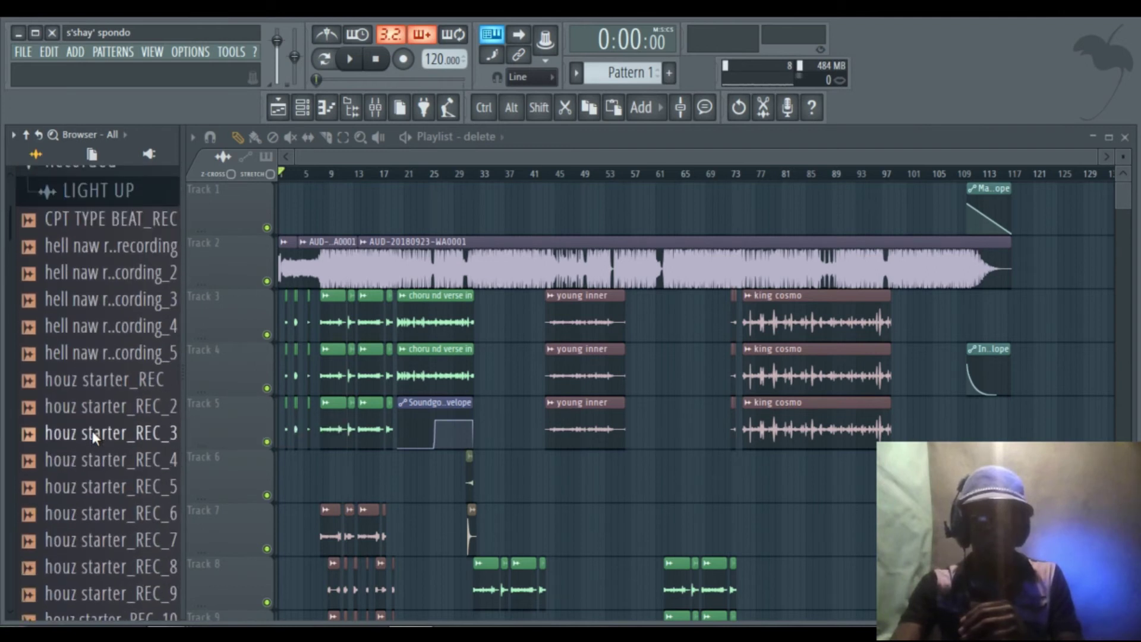
scroll(91, 430, up, 6)
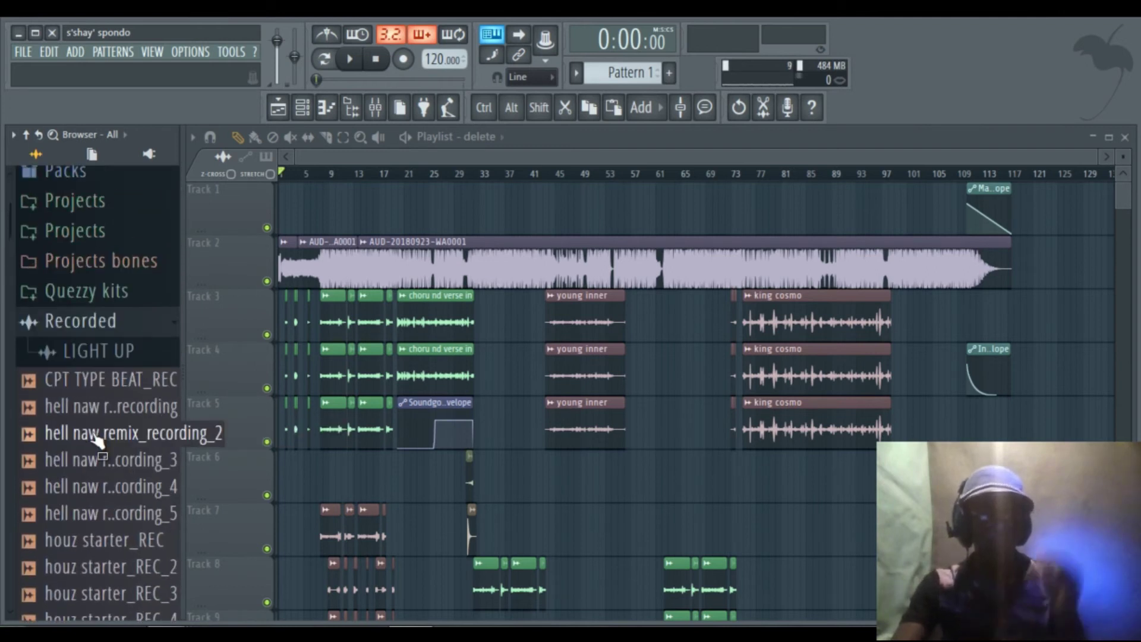
click(70, 322)
scroll(68, 315, up, 10)
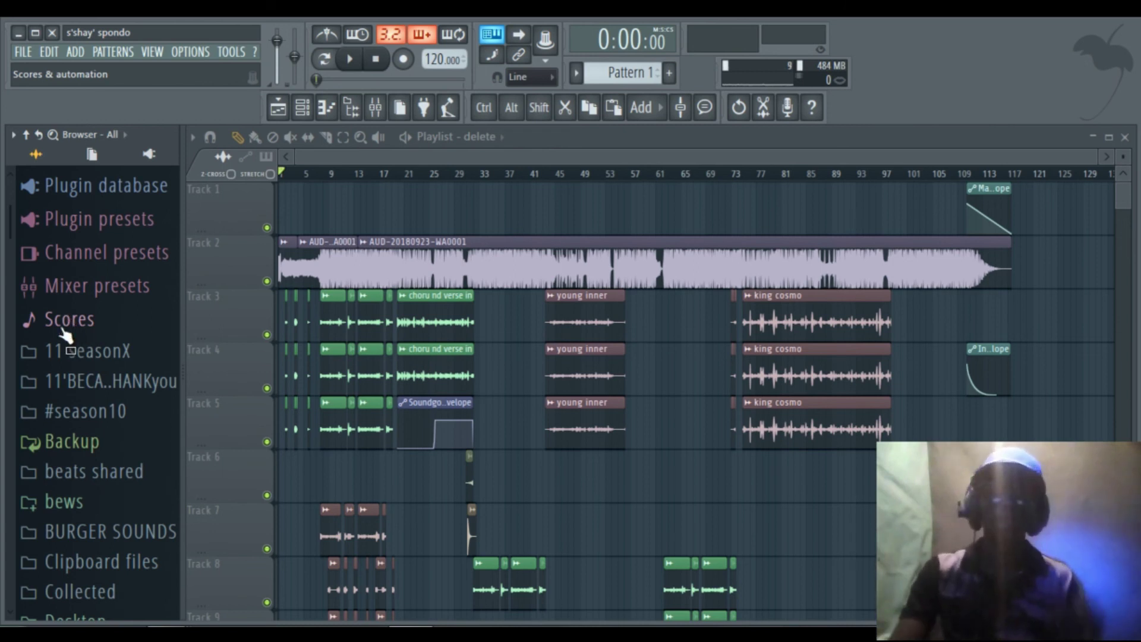
scroll(66, 323, down, 5)
scroll(63, 353, down, 9)
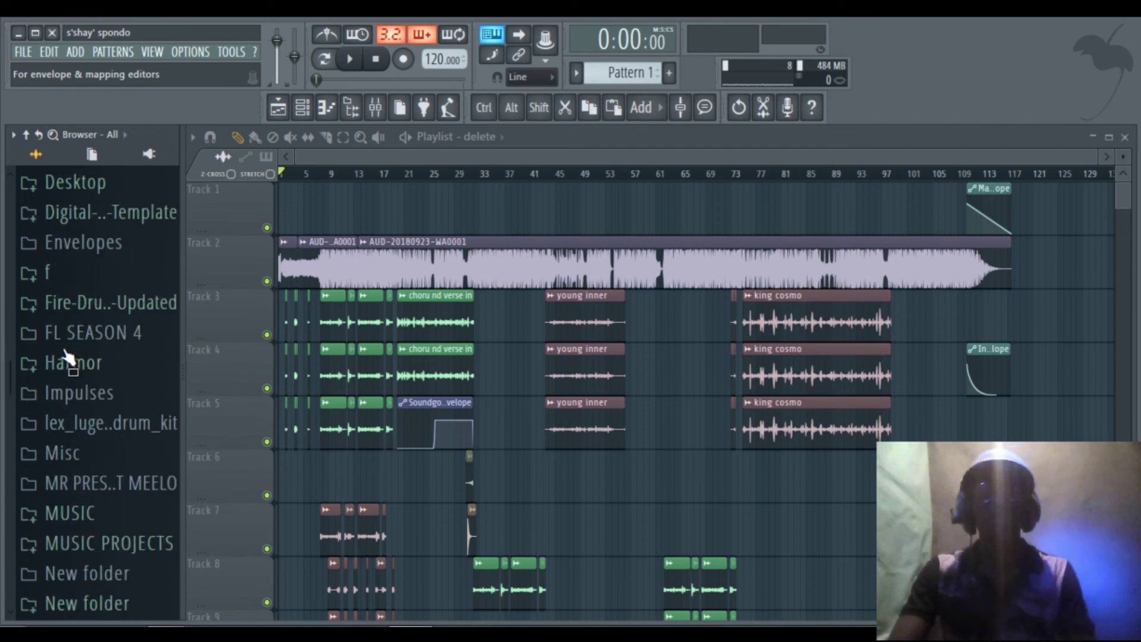